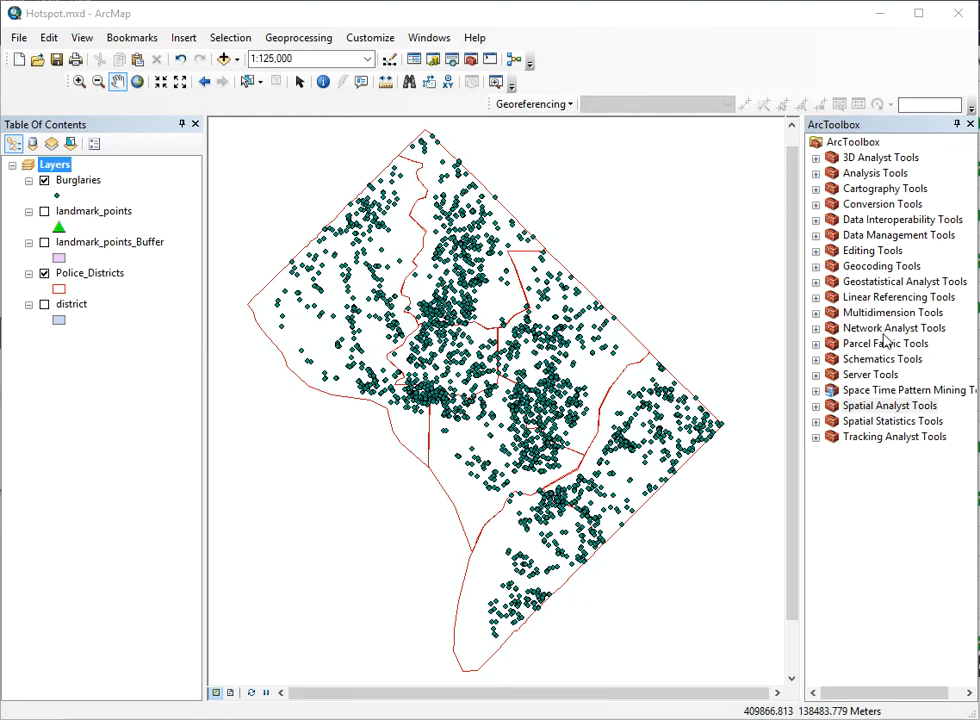
Create a new model and set its name to Hotspot and its label to Hotspot Analysis.
{"action": "left_click", "coordinate": [514, 60]}
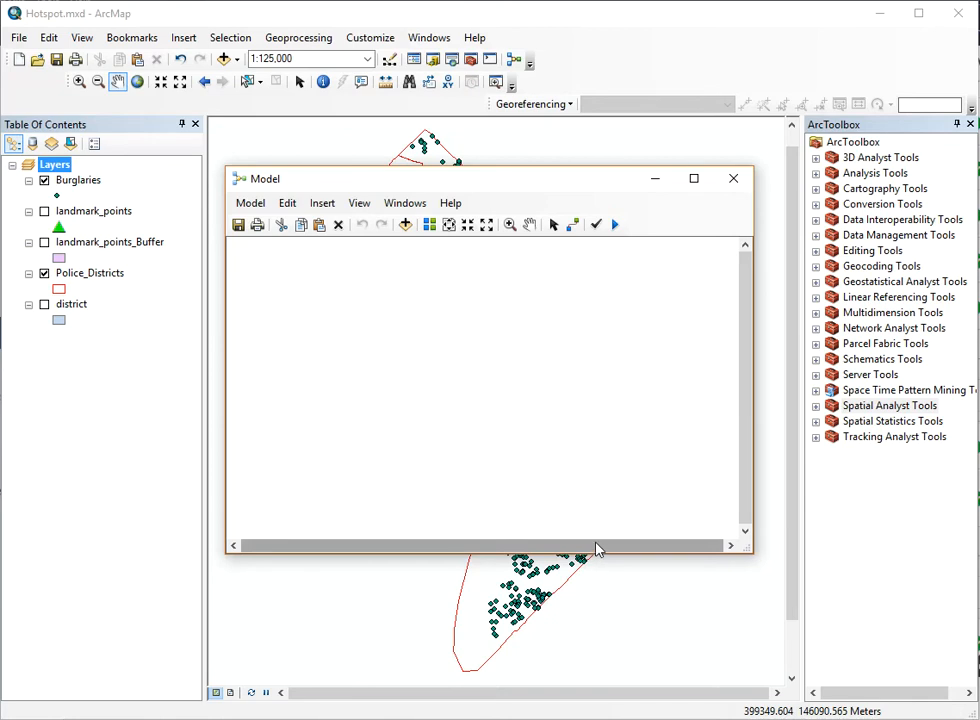
{"action": "left_click", "coordinate": [254, 205]}
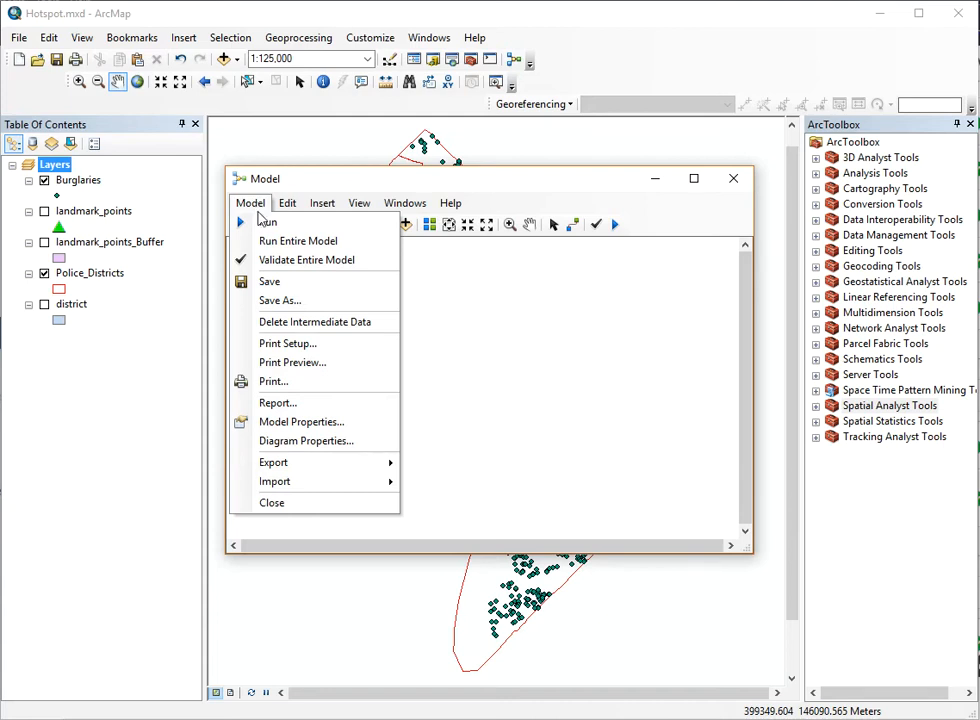
{"action": "left_click", "coordinate": [282, 425]}
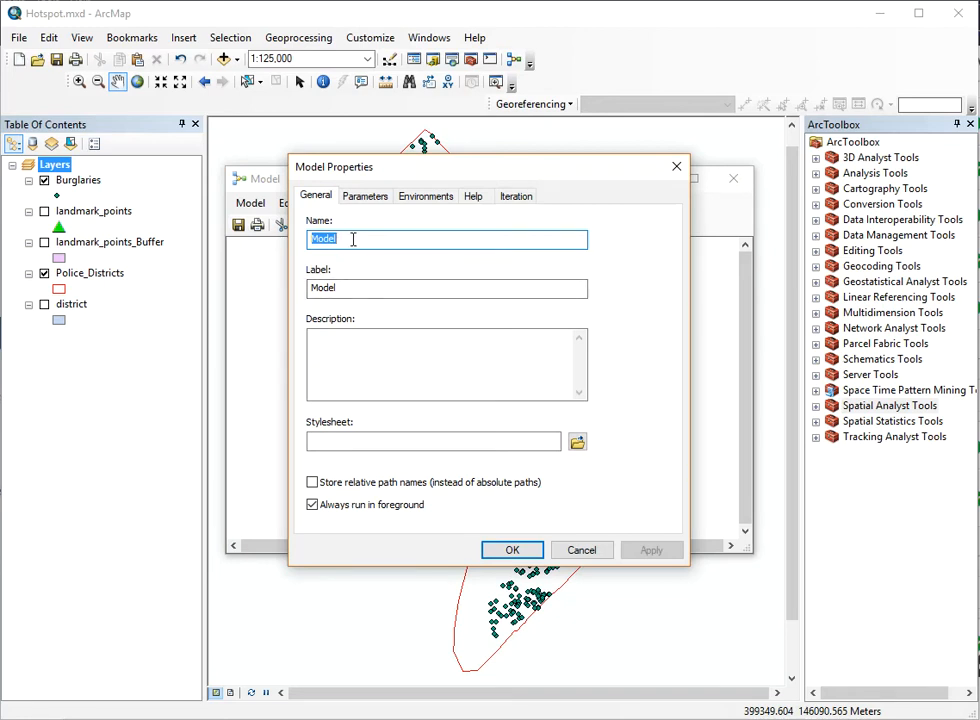
{"action": "type", "text": "Hotspot"}
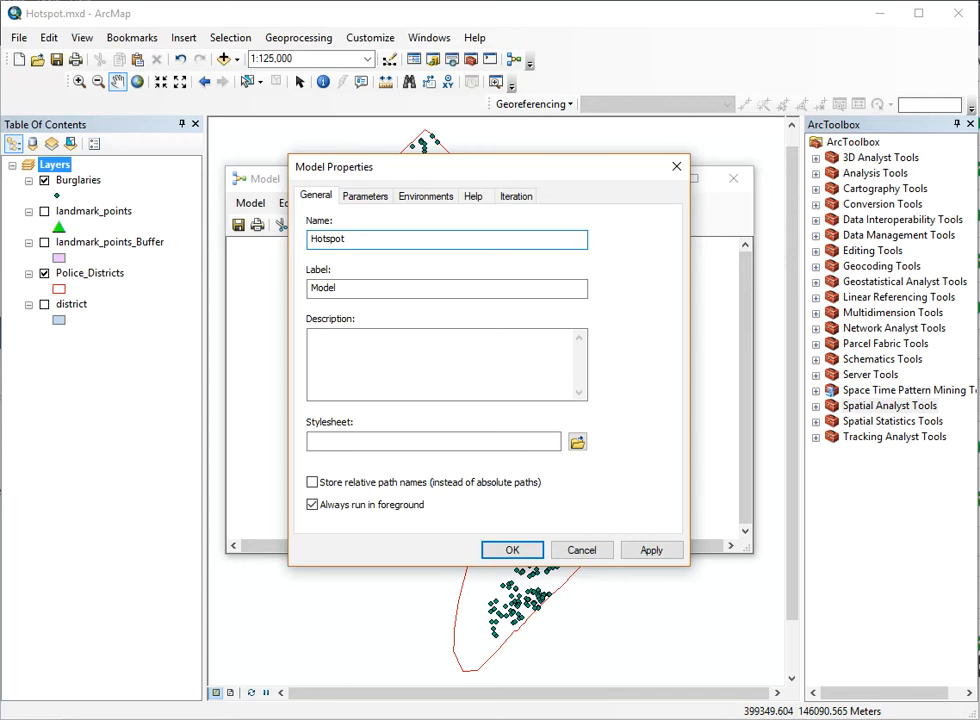
{"action": "left_click", "coordinate": [363, 287]}
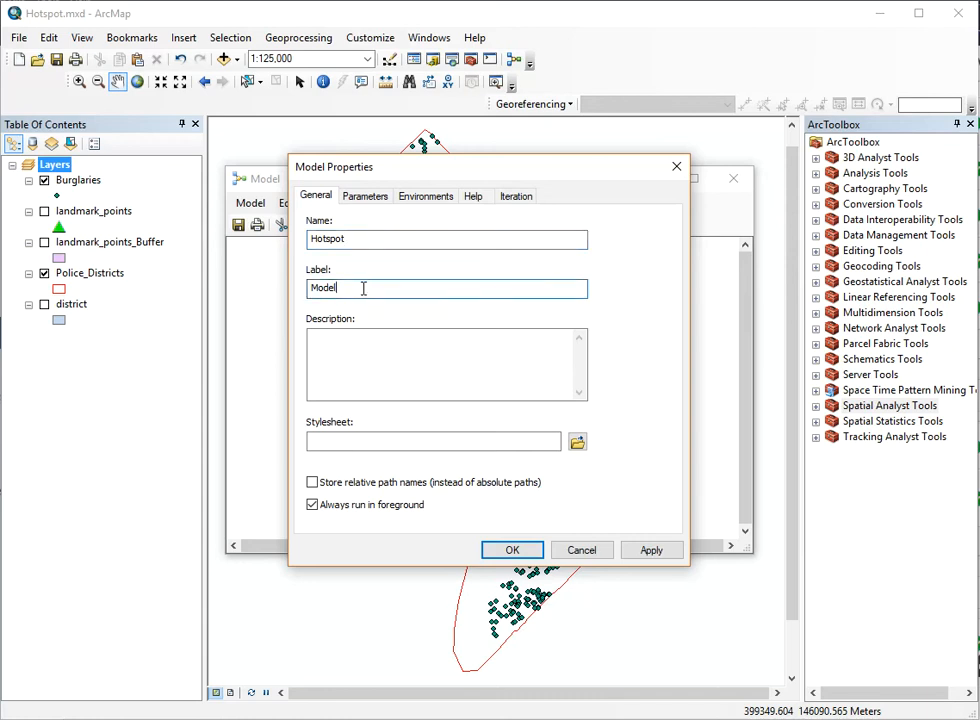
{"action": "left_click_drag", "start_coordinate": [363, 287], "coordinate": [283, 303]}
{"action": "type", "text": "Hotspot Analysis"}
{"action": "left_click", "coordinate": [398, 340]}
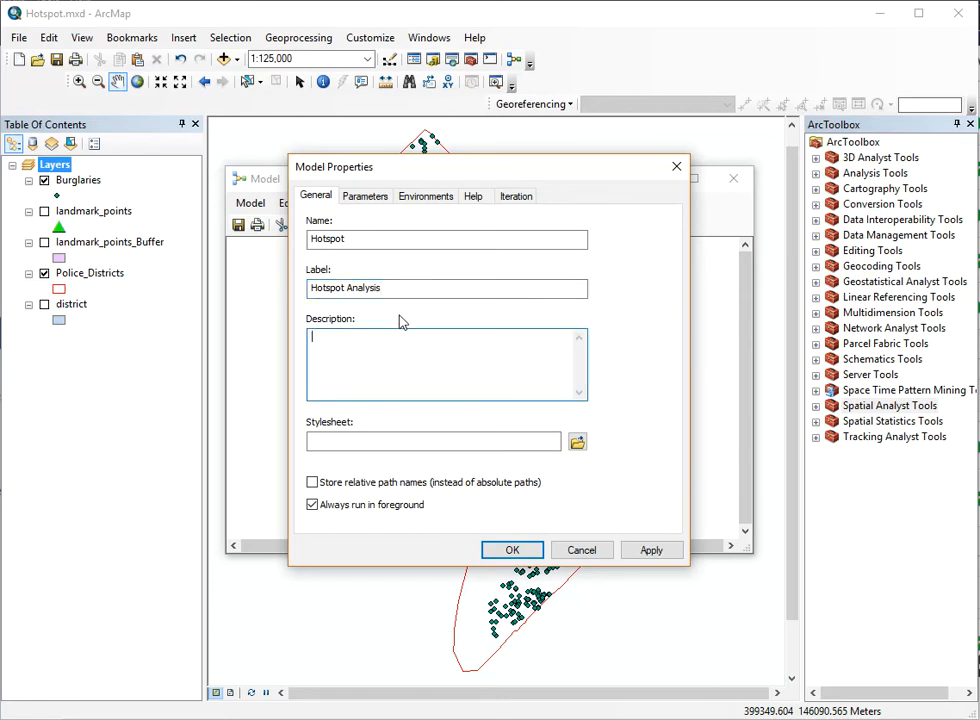
Override the model's Processing Extent environment, setting the extent to Same as layer Police_Districts.
{"action": "left_click", "coordinate": [366, 199]}
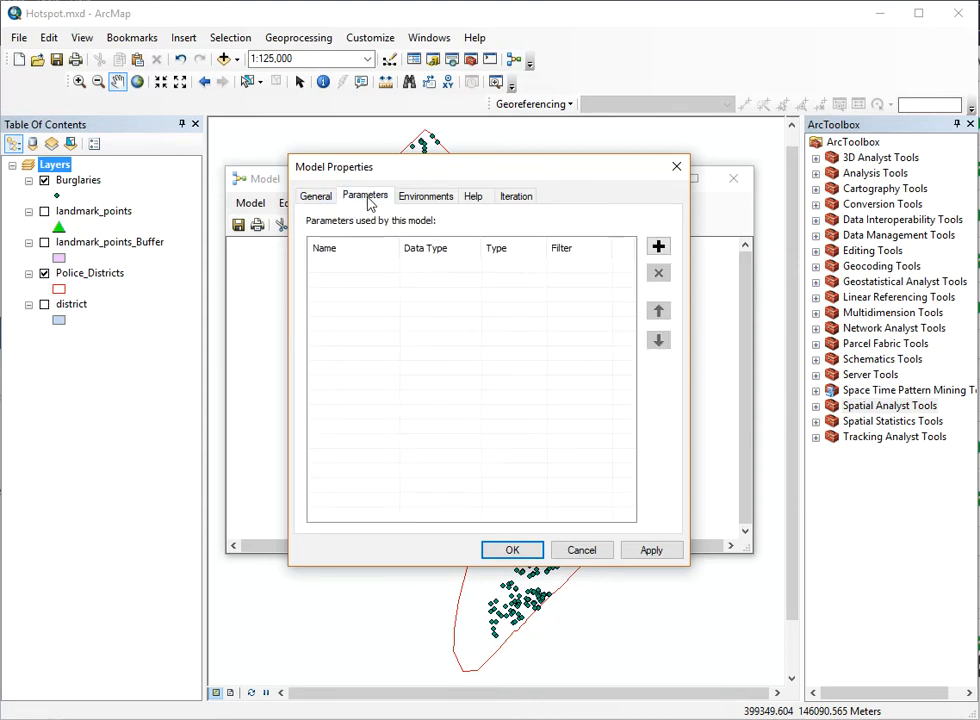
{"action": "left_click", "coordinate": [428, 201]}
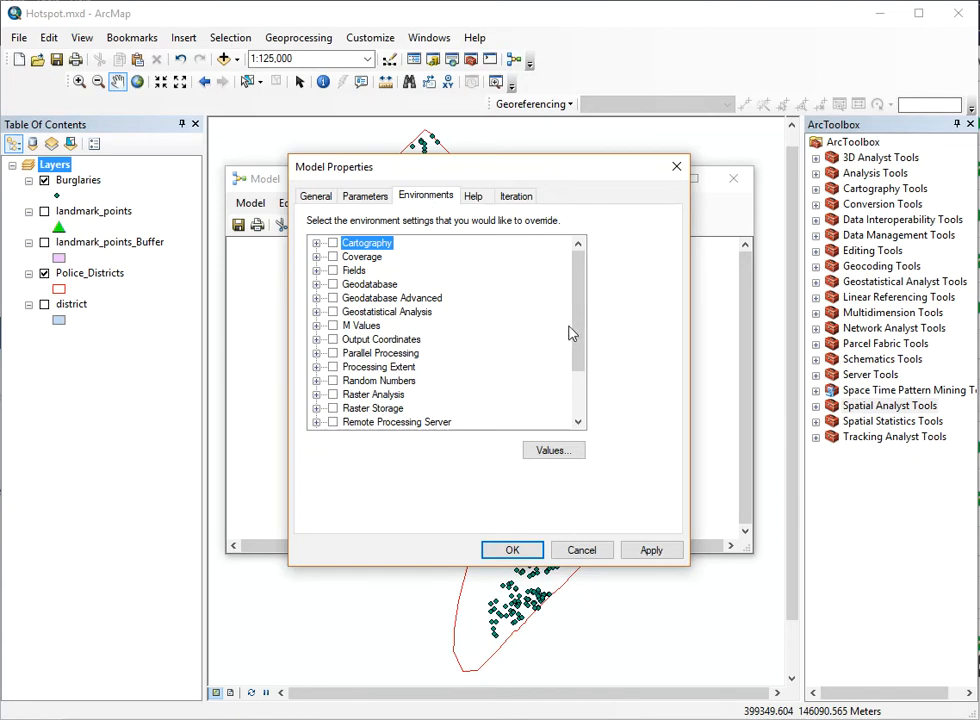
{"action": "left_click", "coordinate": [396, 368]}
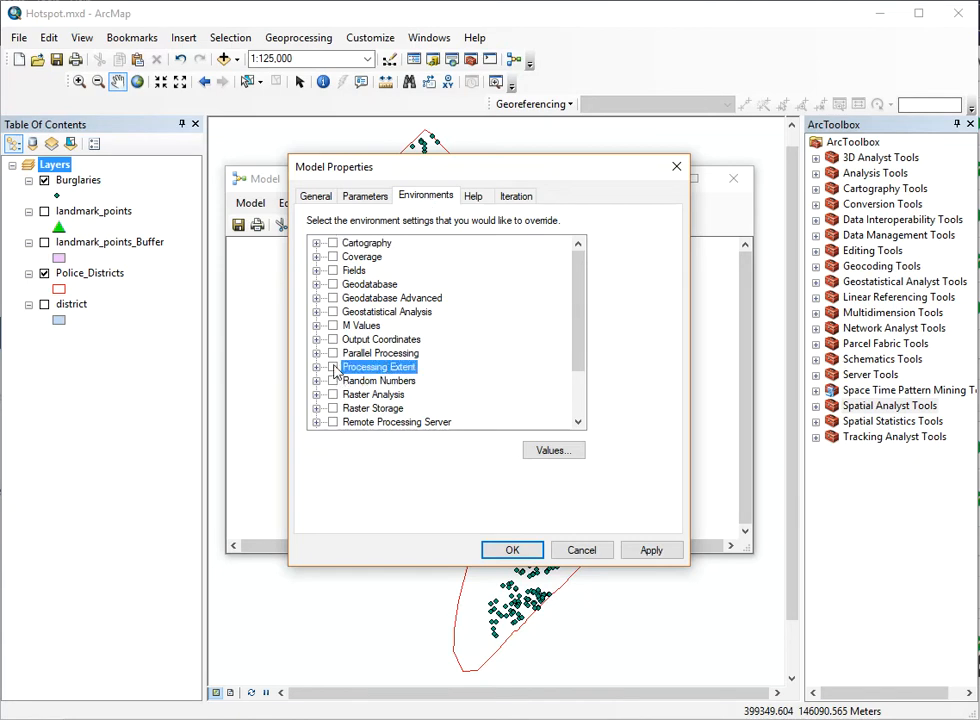
{"action": "mouse_move", "coordinate": [575, 330]}
{"action": "left_mouse_down"}
{"action": "mouse_move", "coordinate": [578, 350]}
{"action": "mouse_move", "coordinate": [577, 338]}
{"action": "left_mouse_up"}
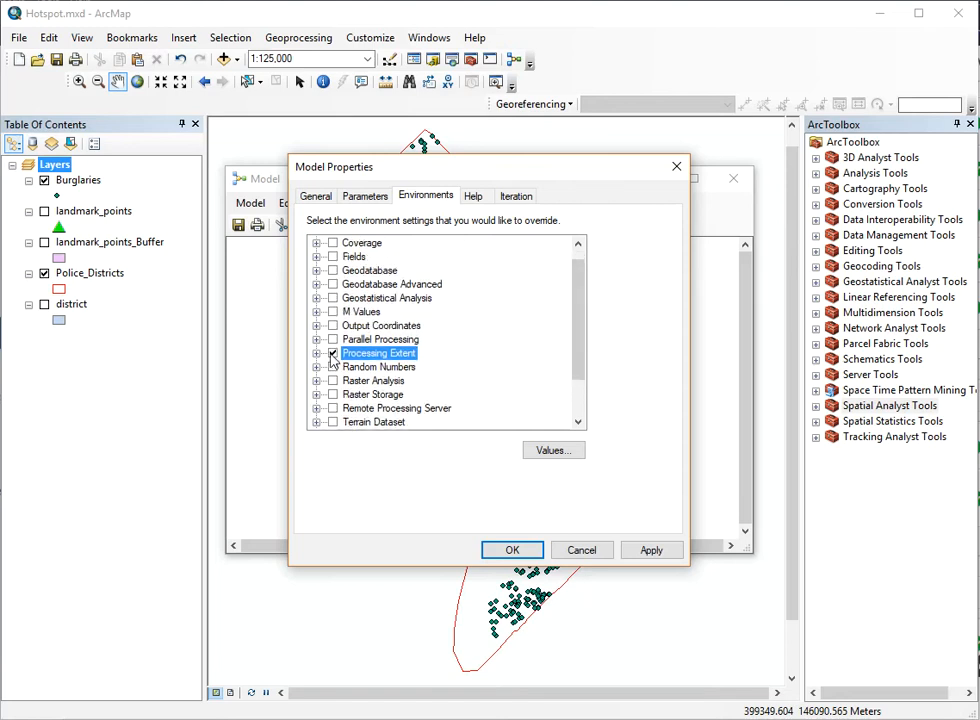
{"action": "left_click", "coordinate": [557, 455]}
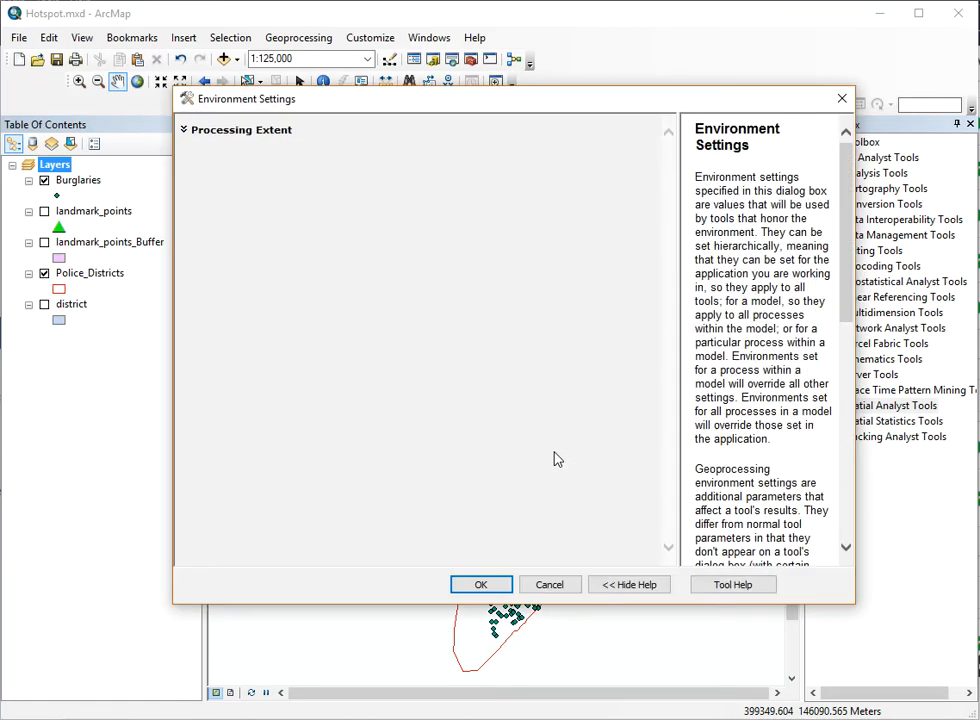
{"action": "left_click", "coordinate": [193, 136]}
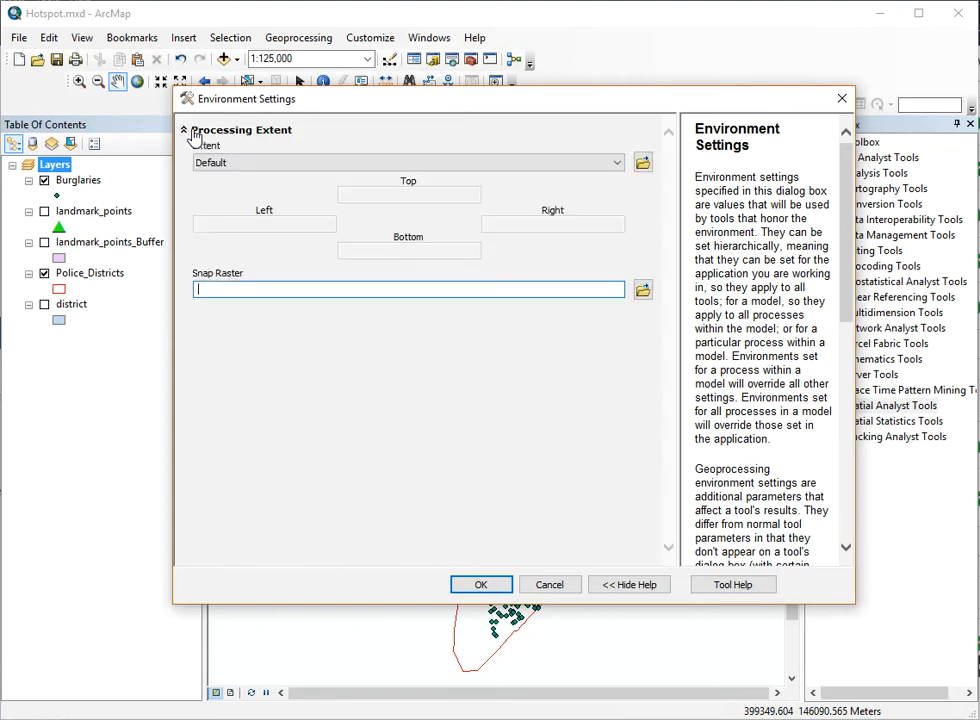
{"action": "left_click", "coordinate": [470, 165]}
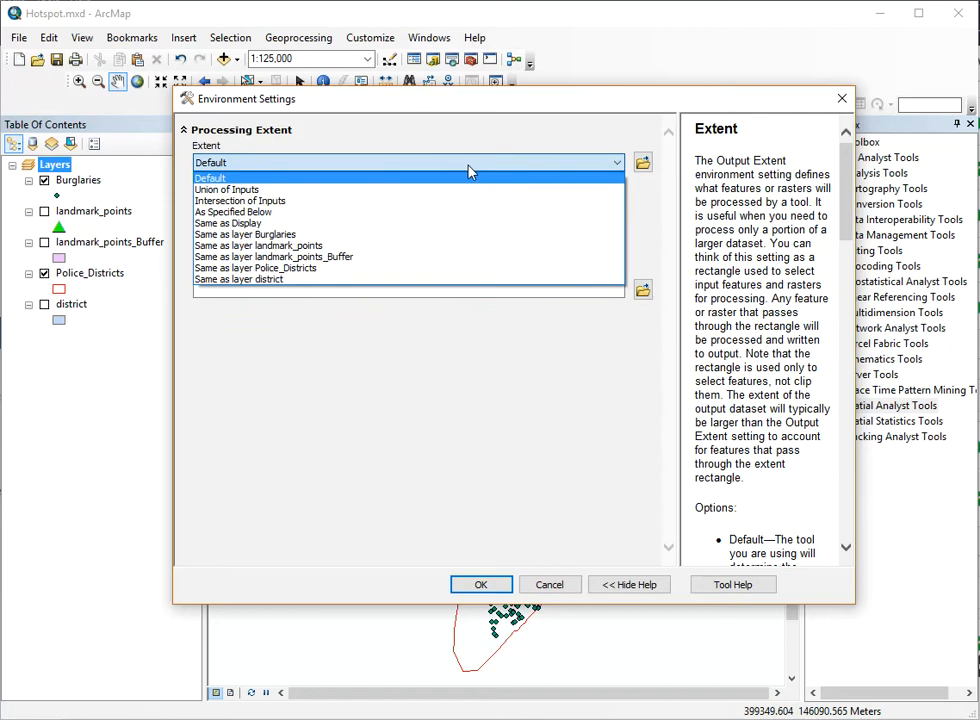
{"action": "left_click", "coordinate": [299, 270]}
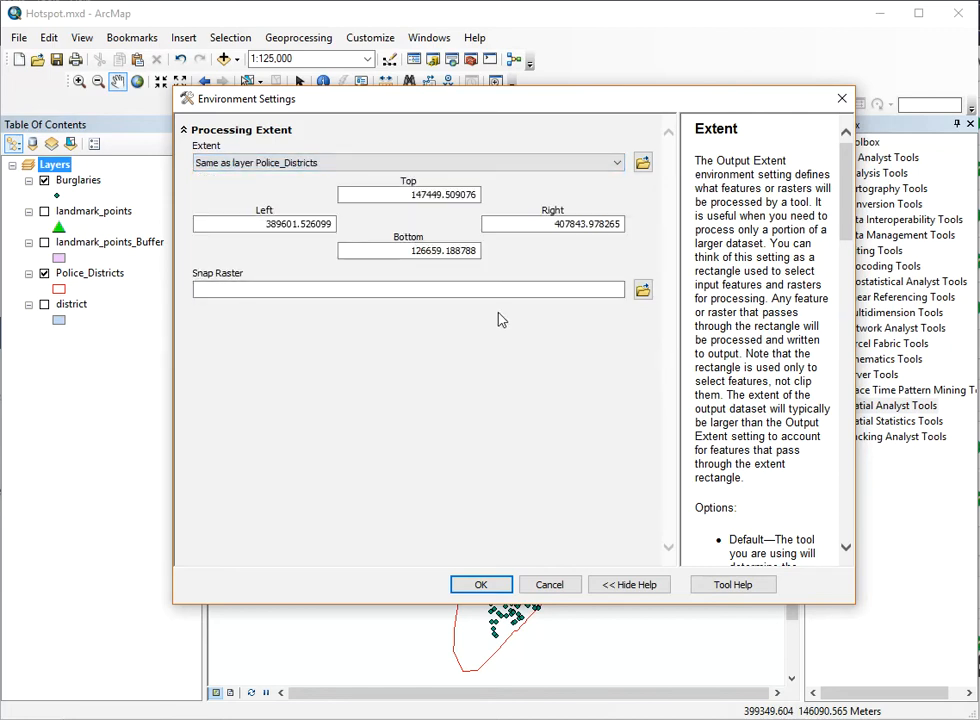
{"action": "left_click", "coordinate": [478, 585]}
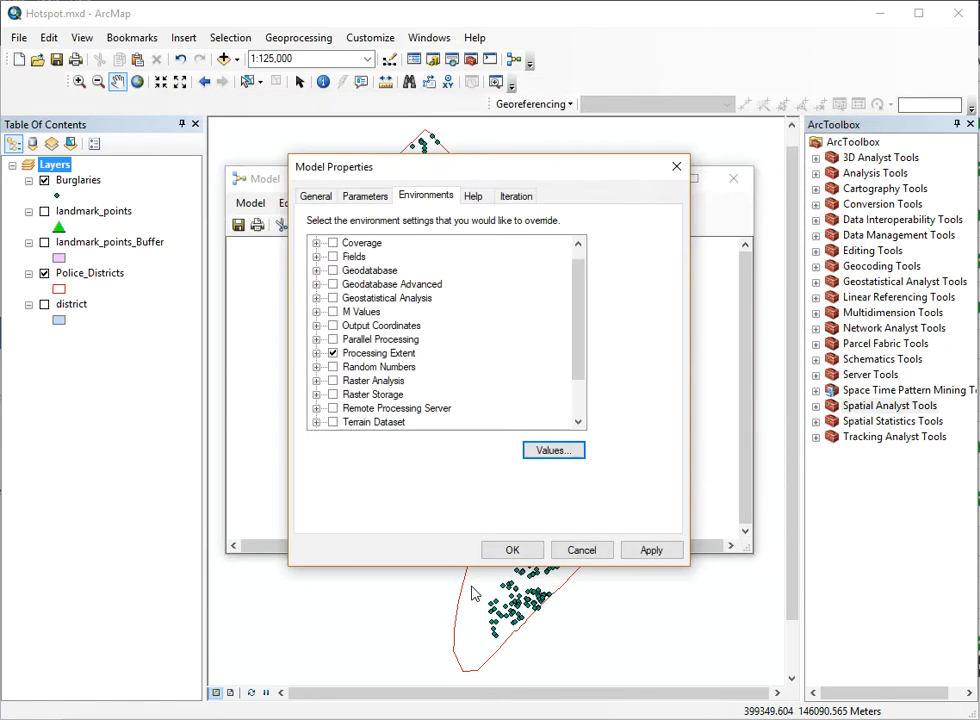
Override the model's Raster Analysis environment, using Police_Districts as the mask.
{"action": "left_click", "coordinate": [368, 384]}
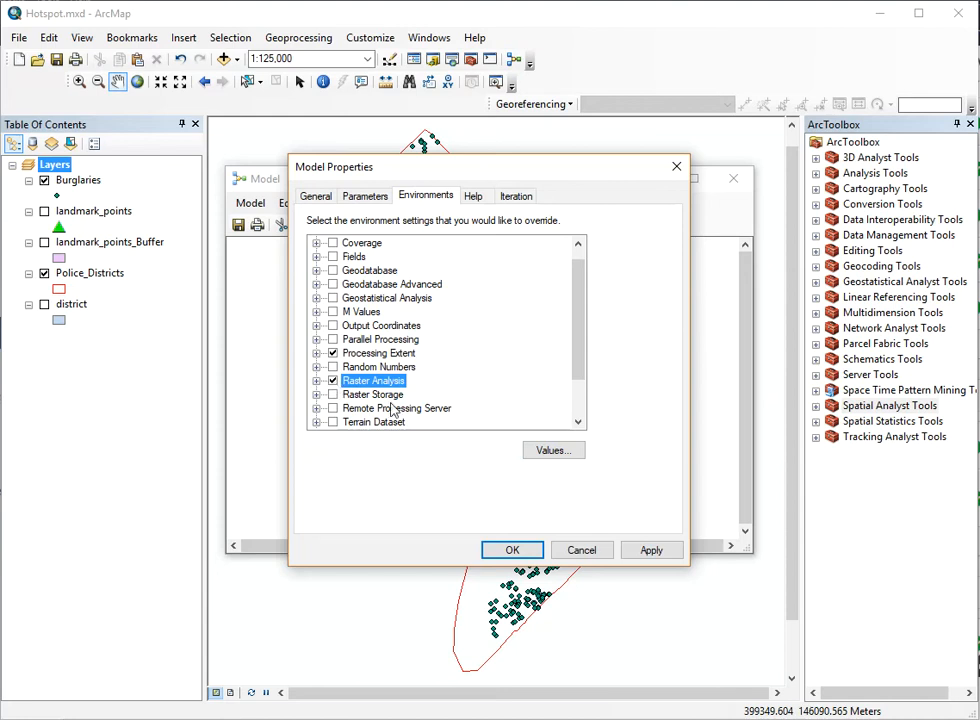
{"action": "left_click", "coordinate": [551, 452]}
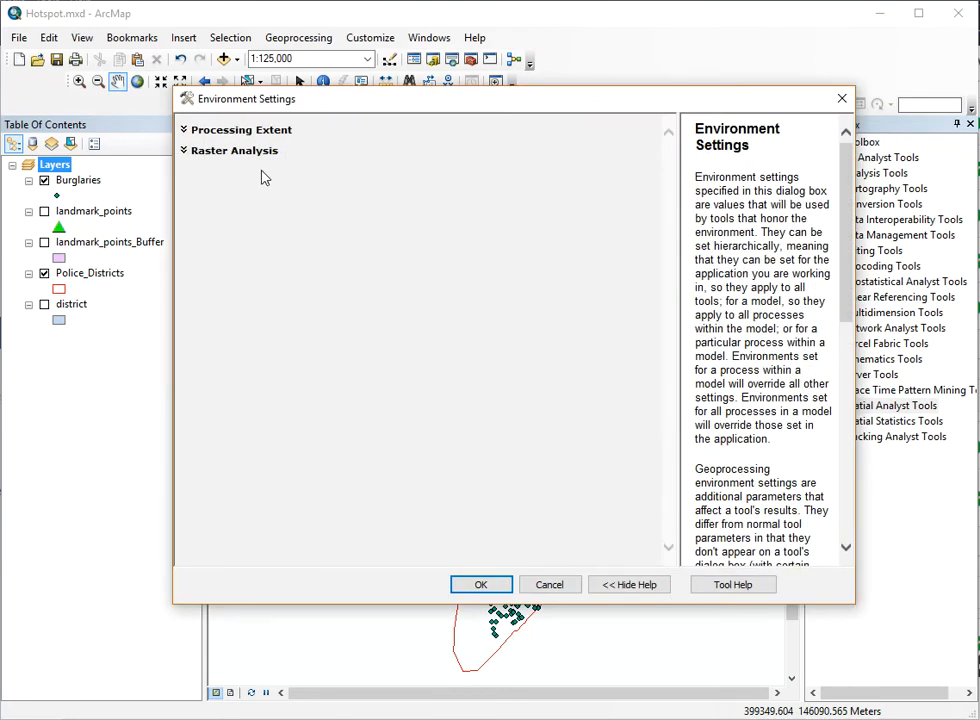
{"action": "left_click", "coordinate": [207, 159]}
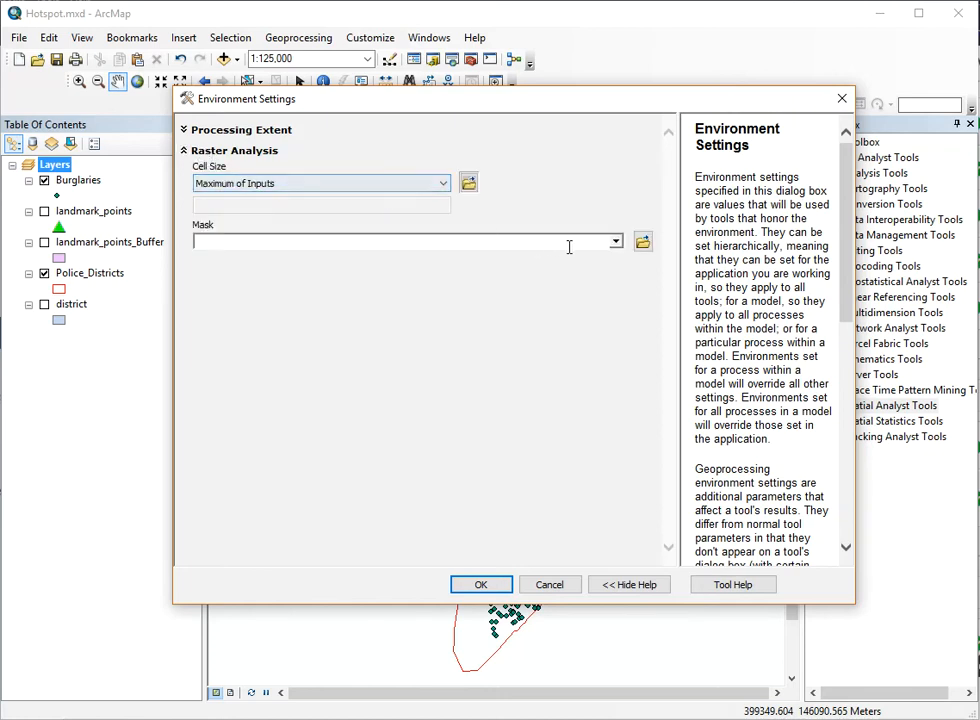
{"action": "left_click", "coordinate": [616, 242]}
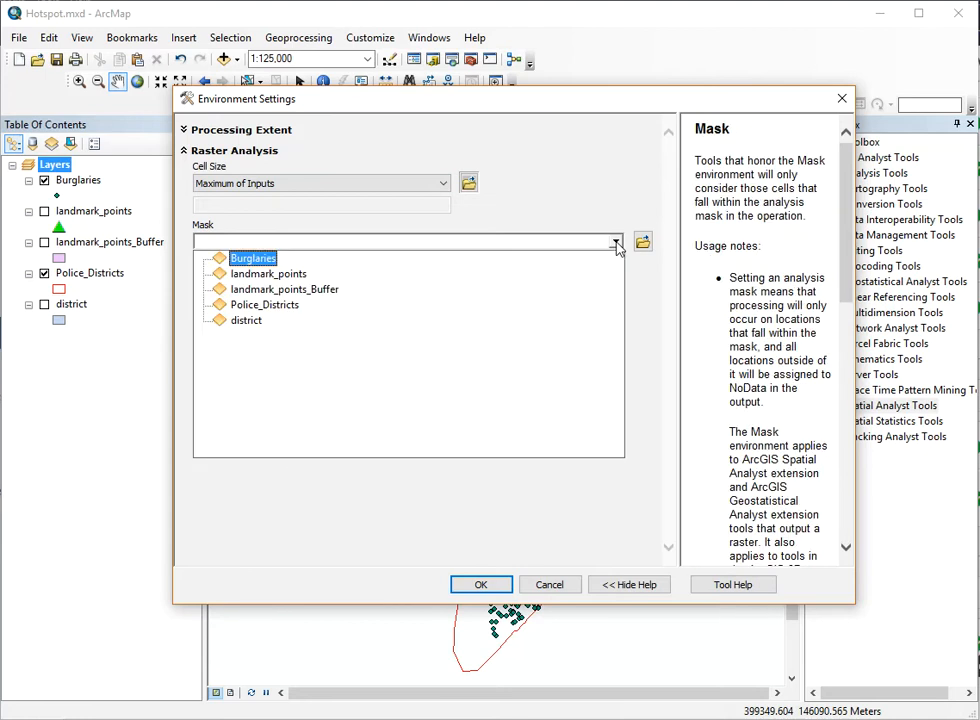
{"action": "left_click", "coordinate": [280, 305]}
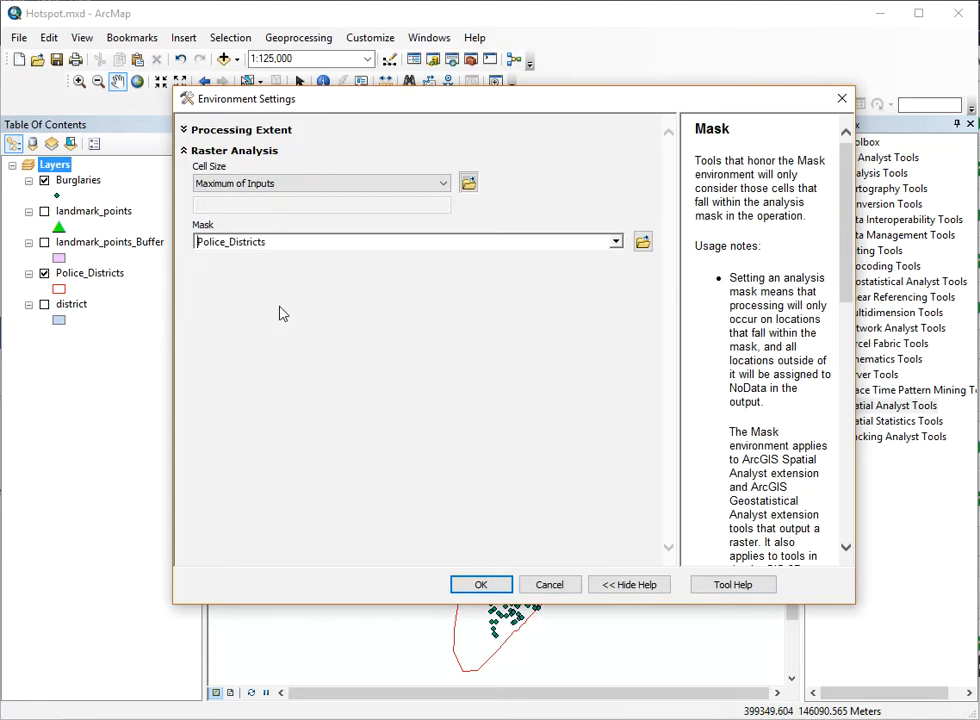
{"action": "left_click", "coordinate": [488, 584]}
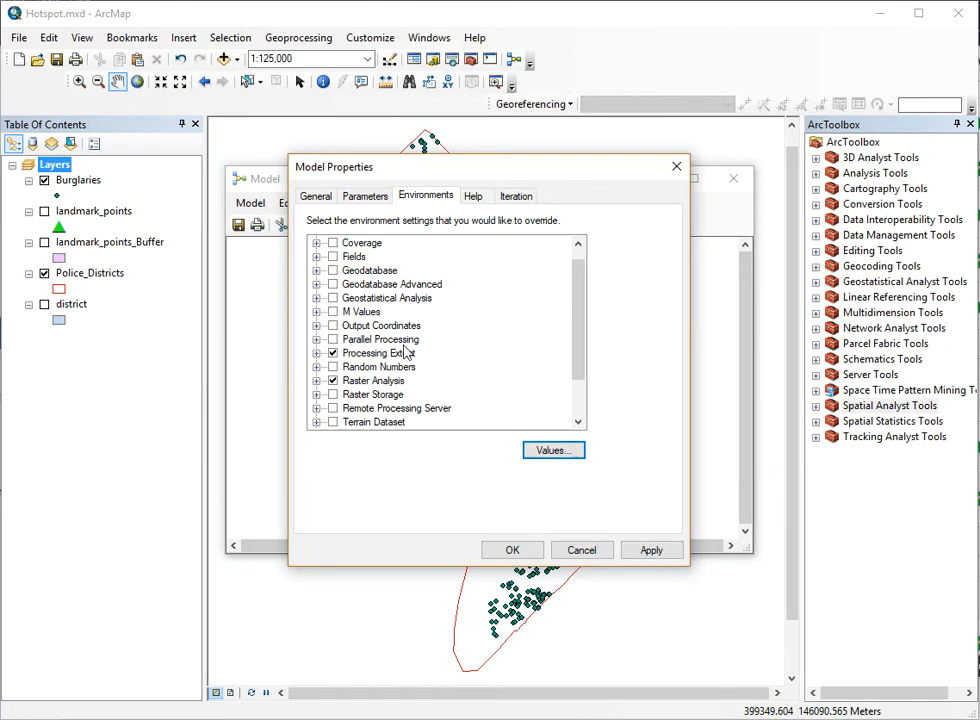
Include Workspace among the environment settings that the model overrides.
{"action": "left_click_drag", "start_coordinate": [578, 340], "coordinate": [587, 378]}
{"action": "left_click", "coordinate": [372, 395]}
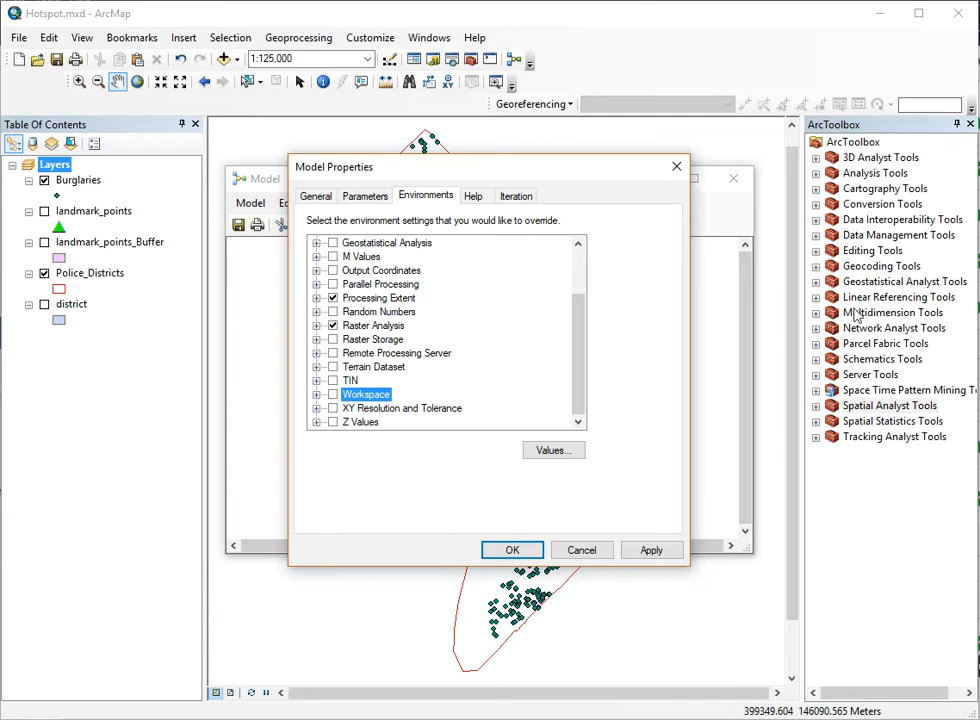
{"action": "left_click", "coordinate": [334, 395]}
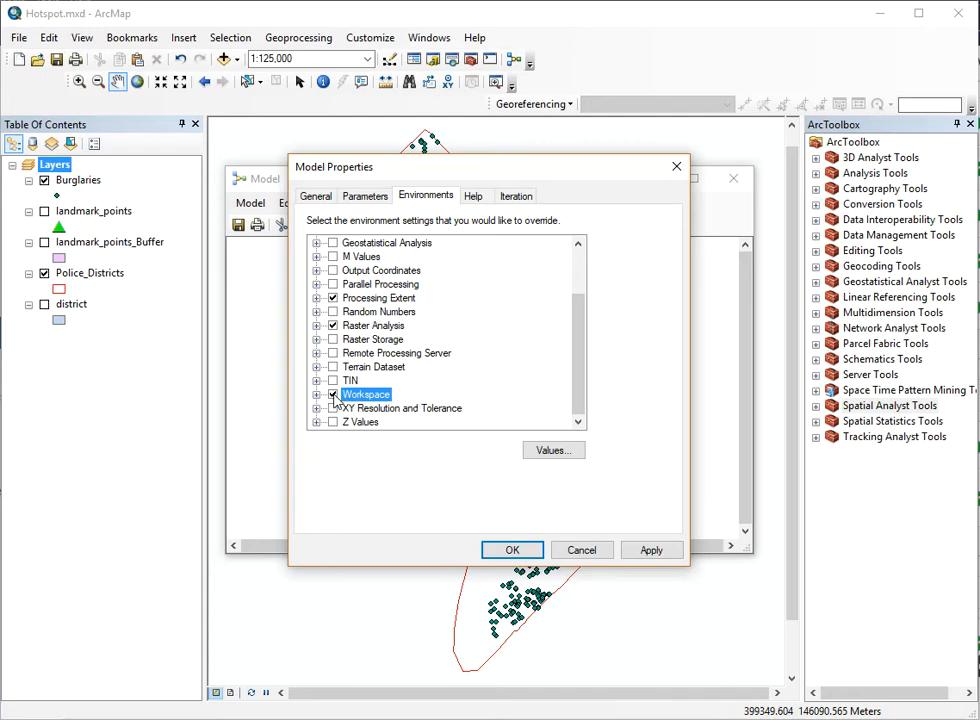
Set the model's current workspace to DC Crime Analysis.gdb in the Lab2 folder.
{"action": "left_click", "coordinate": [552, 451]}
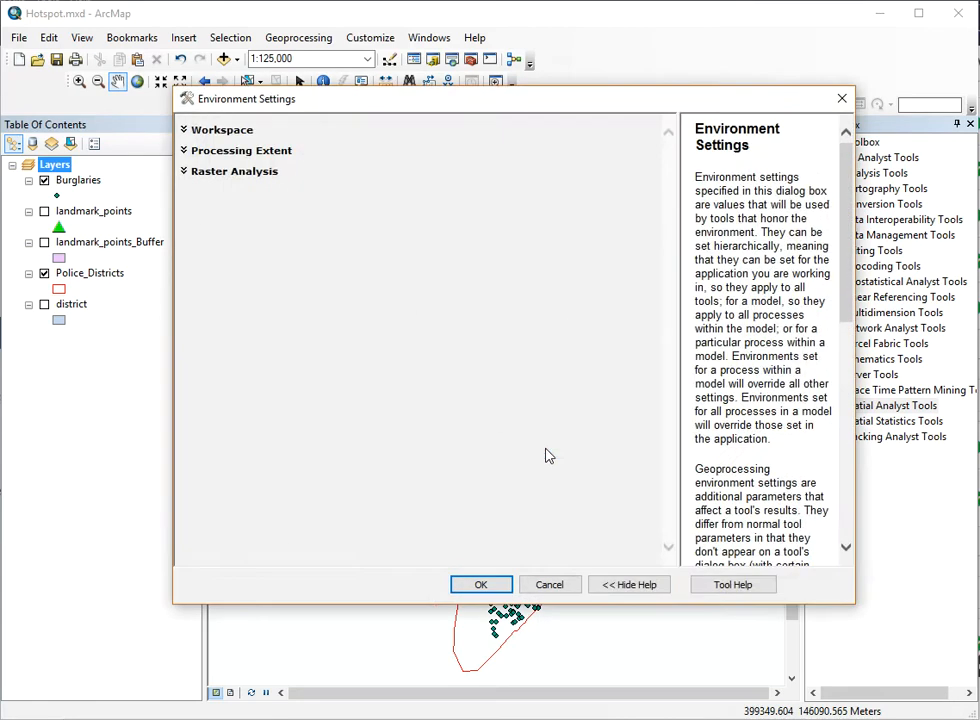
{"action": "left_click", "coordinate": [210, 133]}
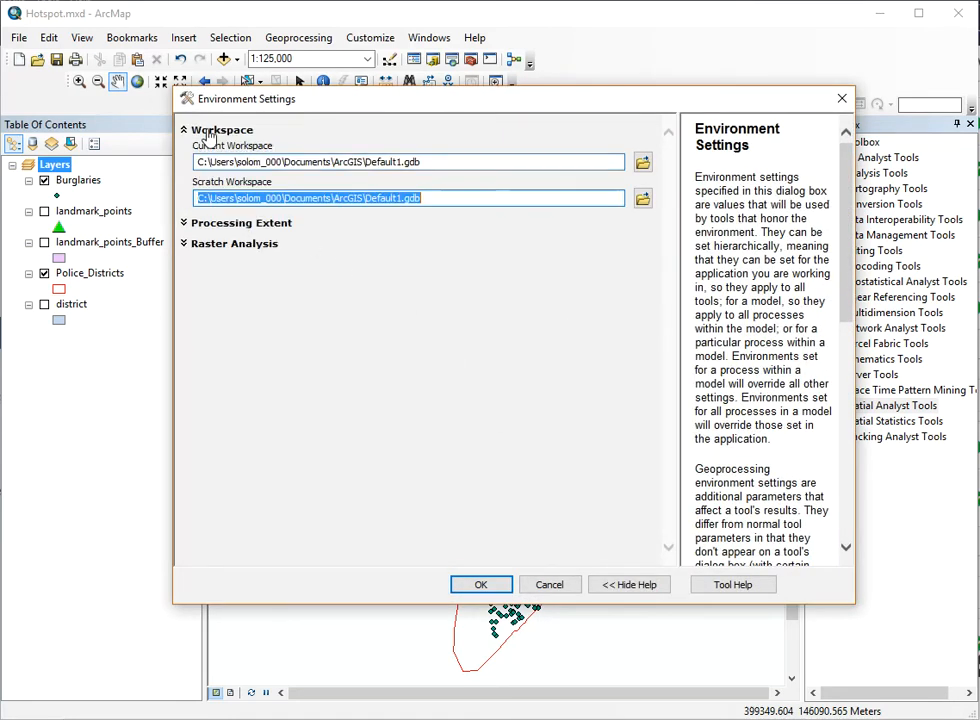
{"action": "left_click", "coordinate": [642, 165]}
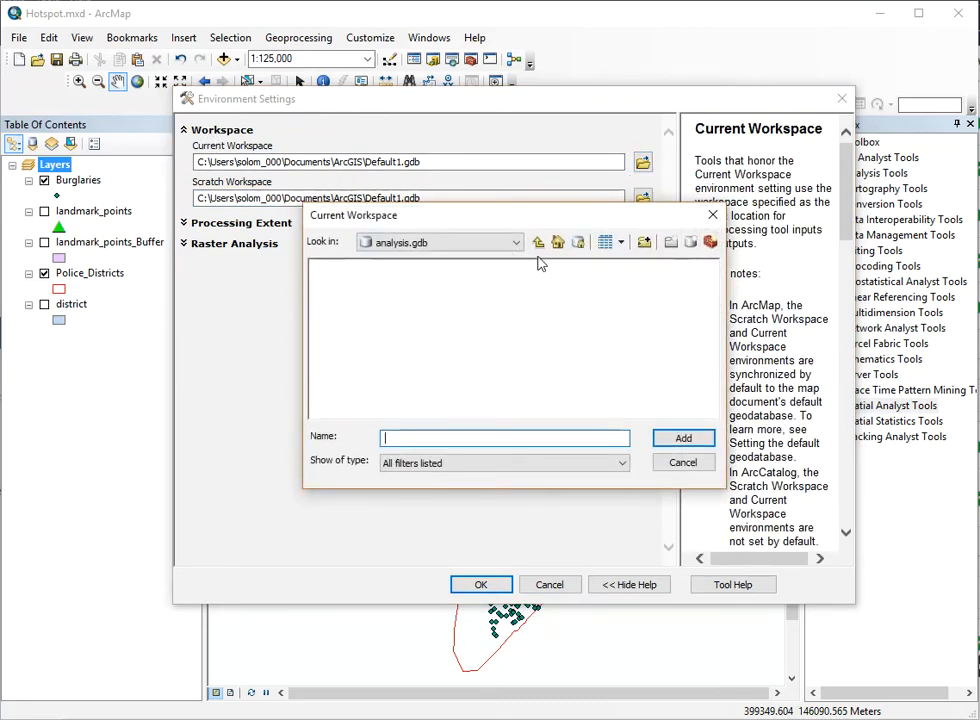
{"action": "left_click", "coordinate": [539, 243]}
{"action": "left_click", "coordinate": [539, 243]}
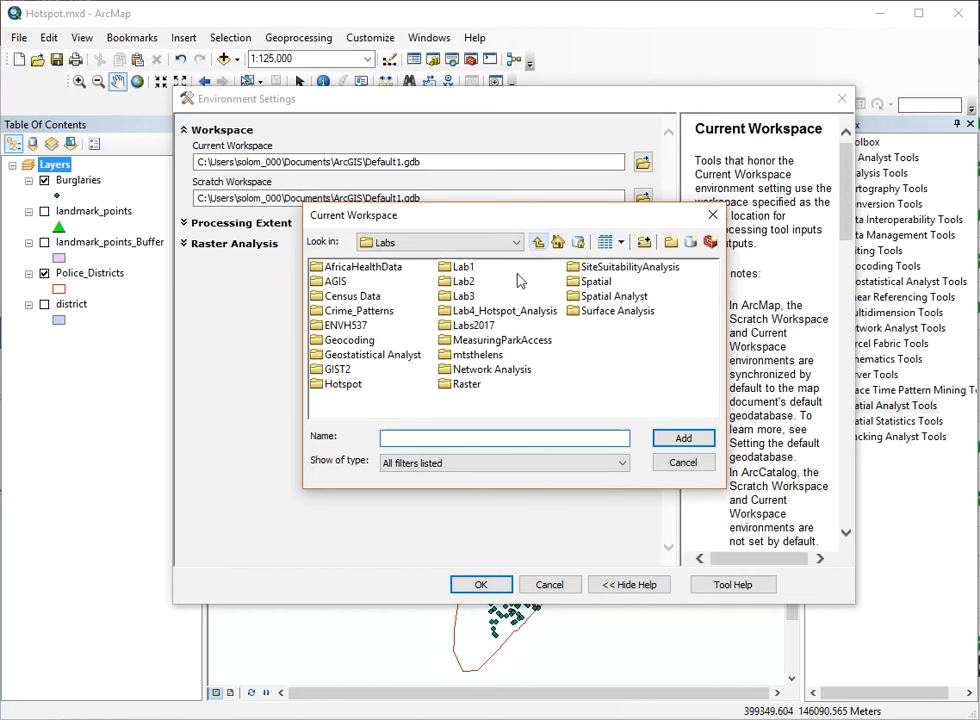
{"action": "double_click", "coordinate": [463, 296]}
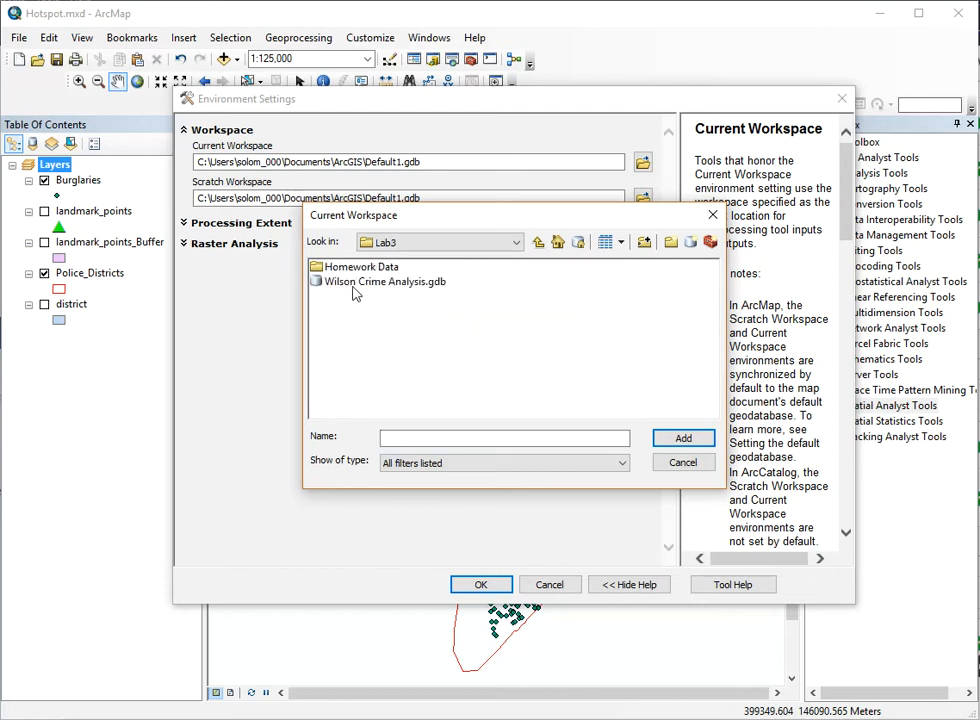
{"action": "left_click", "coordinate": [538, 242]}
{"action": "left_click", "coordinate": [466, 281]}
{"action": "left_click", "coordinate": [468, 281]}
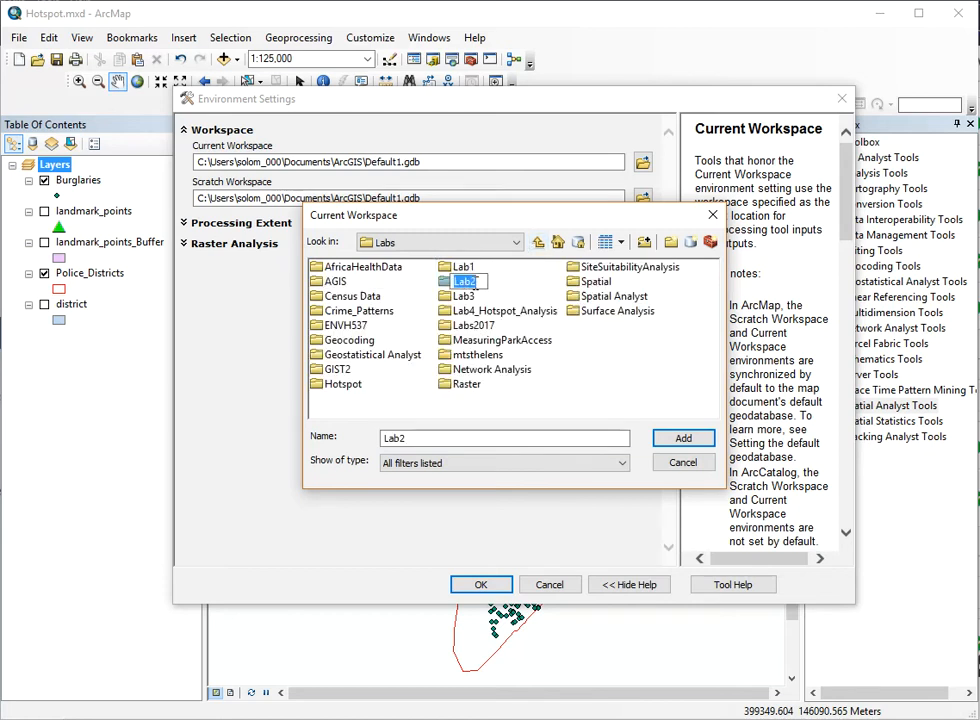
{"action": "double_click", "coordinate": [459, 281]}
{"action": "left_click", "coordinate": [387, 268]}
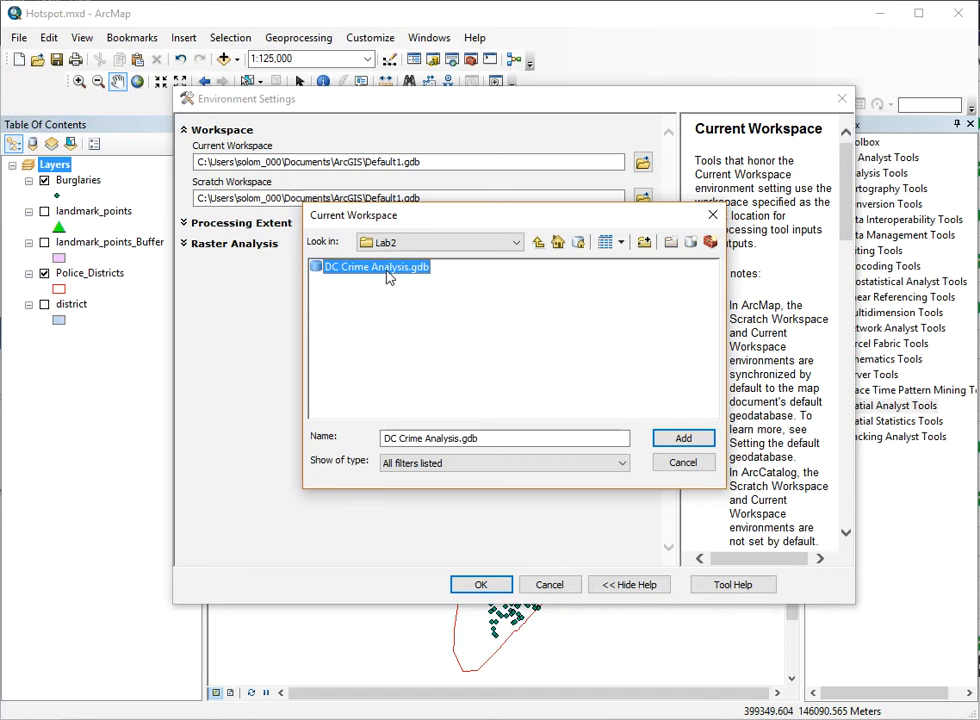
{"action": "left_click", "coordinate": [683, 438]}
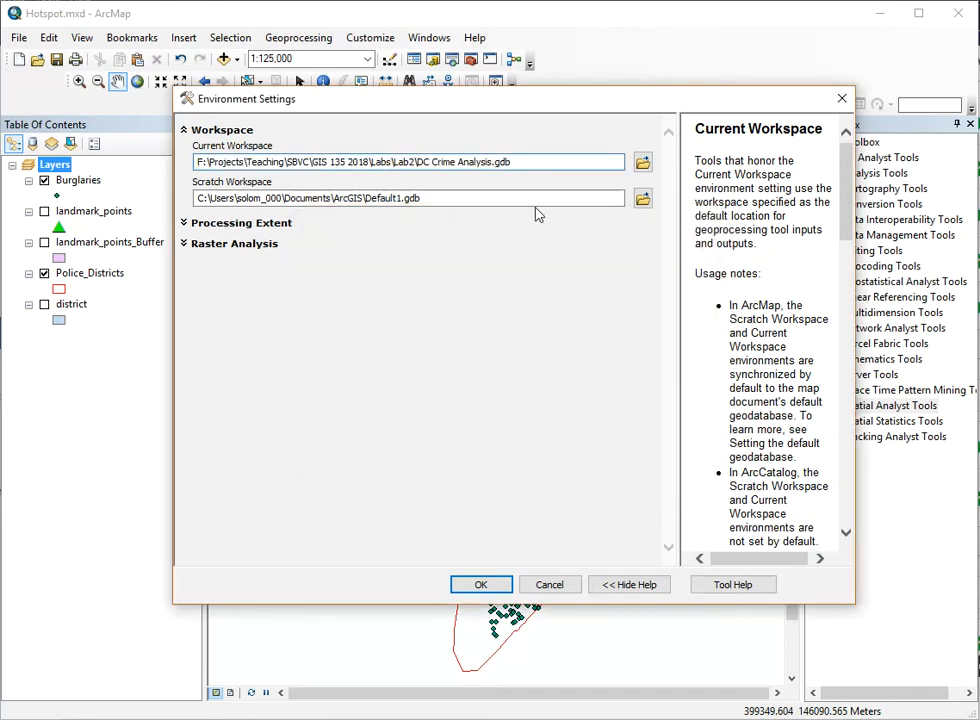
Set the scratch workspace to DC Crime Analysis.gdb in Lab2 as well and accept the environment settings.
{"action": "left_click", "coordinate": [642, 198]}
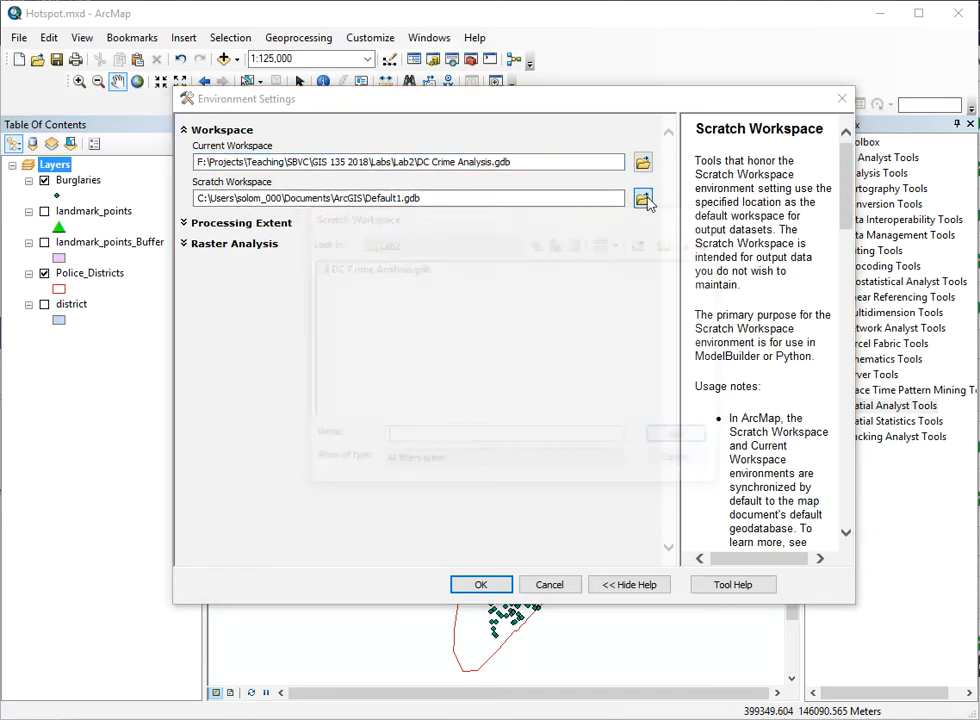
{"action": "left_click", "coordinate": [389, 269]}
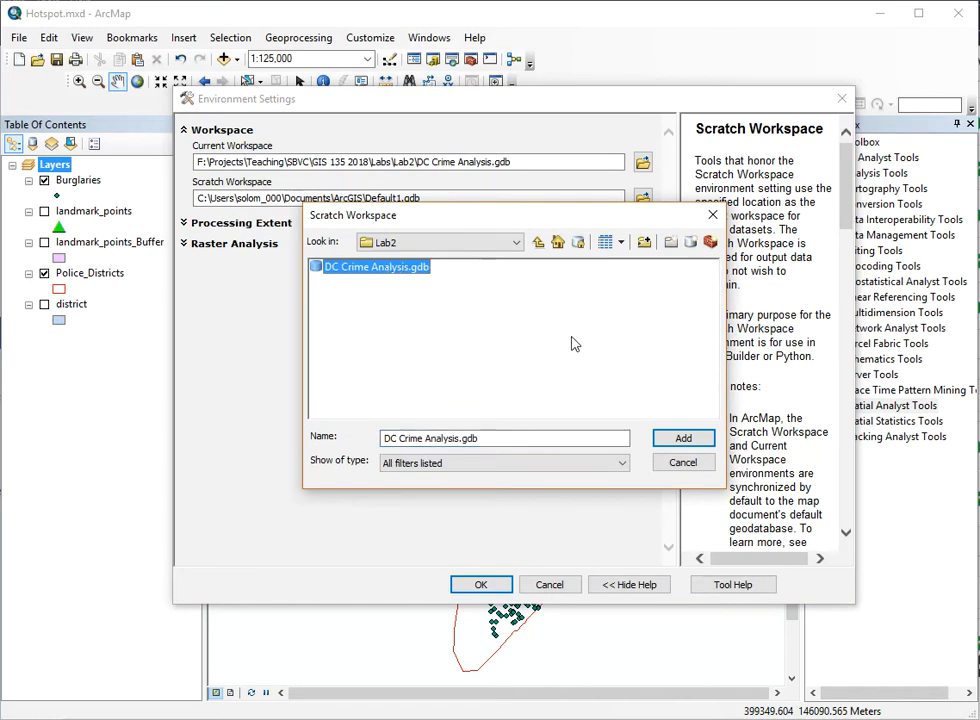
{"action": "left_click", "coordinate": [686, 440]}
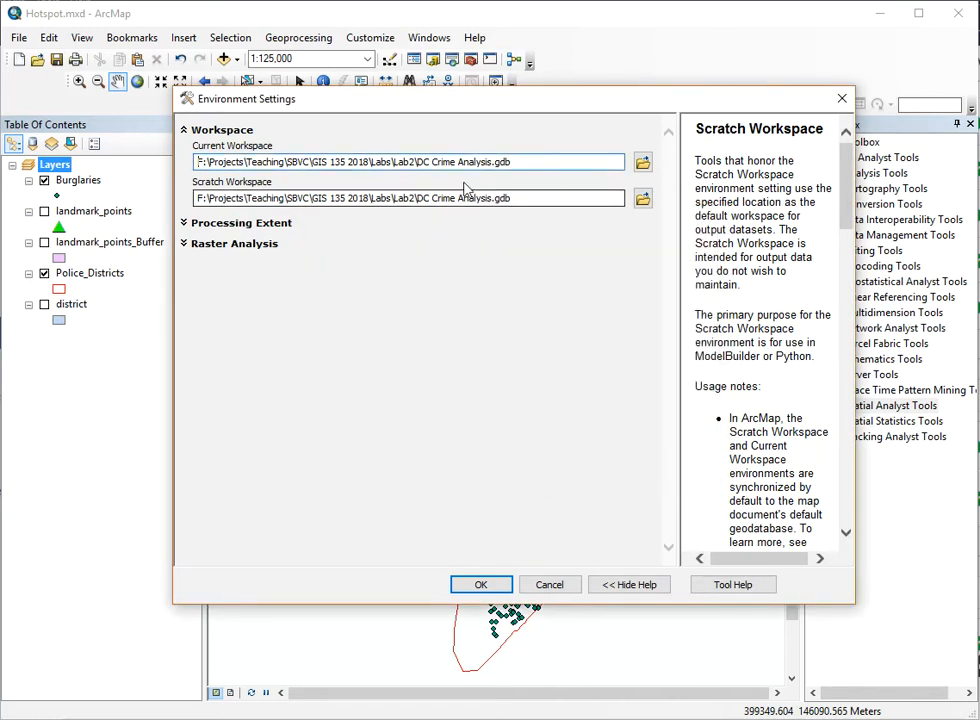
{"action": "left_click", "coordinate": [503, 584]}
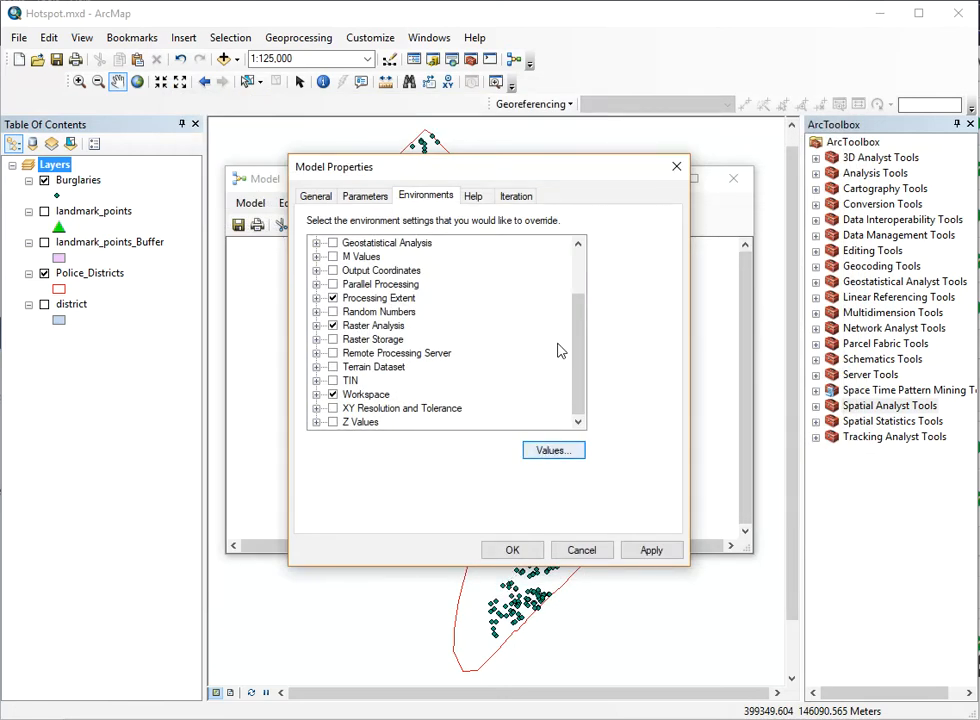
Override the model's Output Coordinates environment, keeping the output coordinate system Same as Input, and accept the model properties.
{"action": "left_click", "coordinate": [373, 273]}
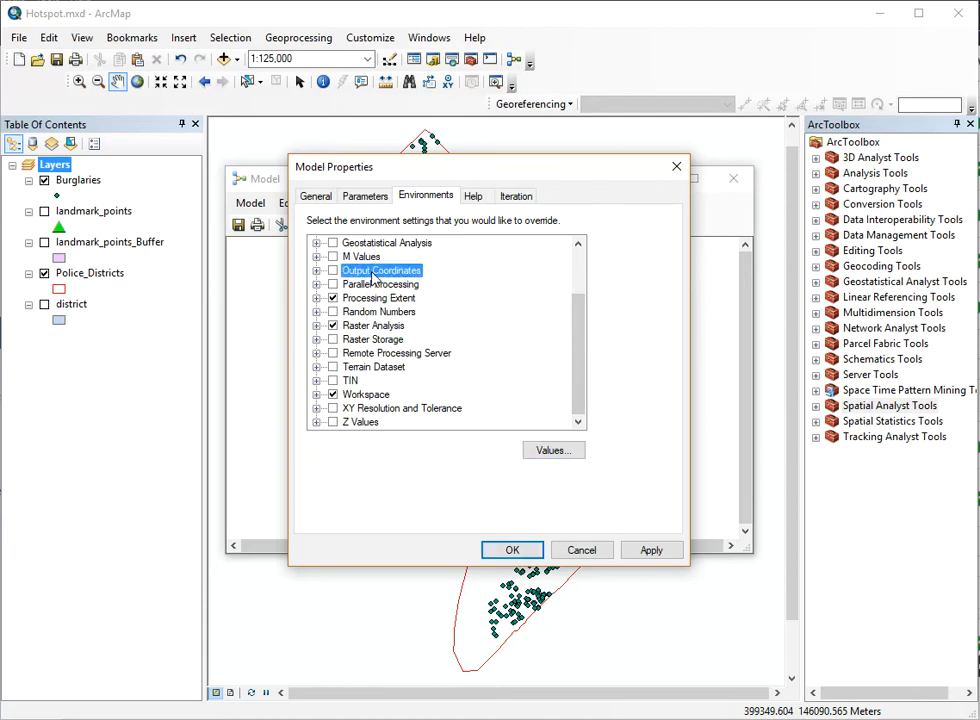
{"action": "left_click", "coordinate": [555, 451]}
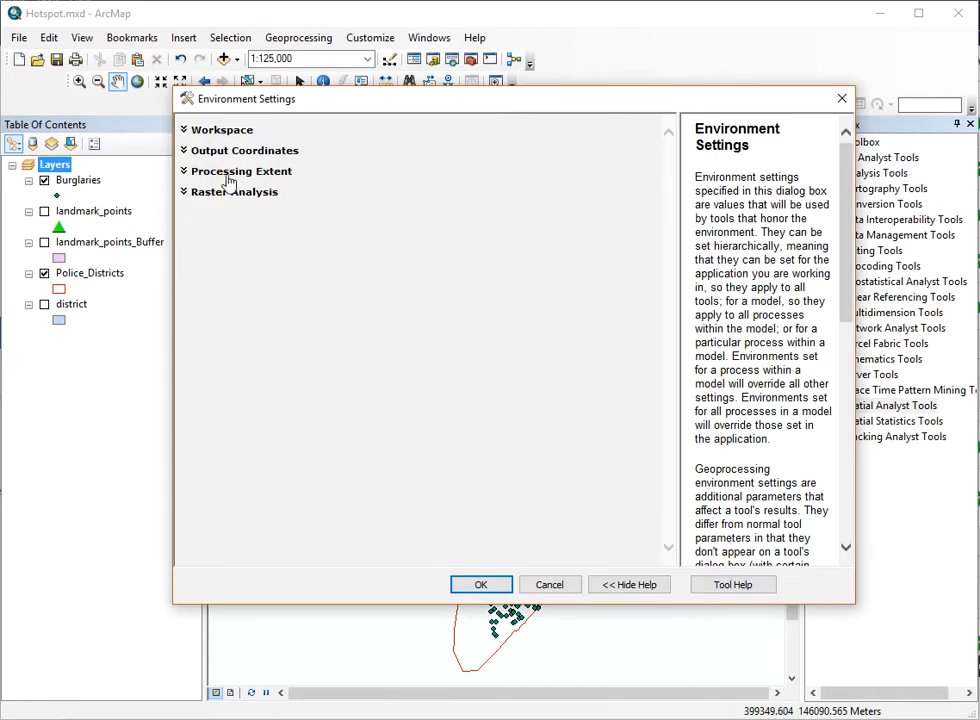
{"action": "left_click", "coordinate": [232, 152]}
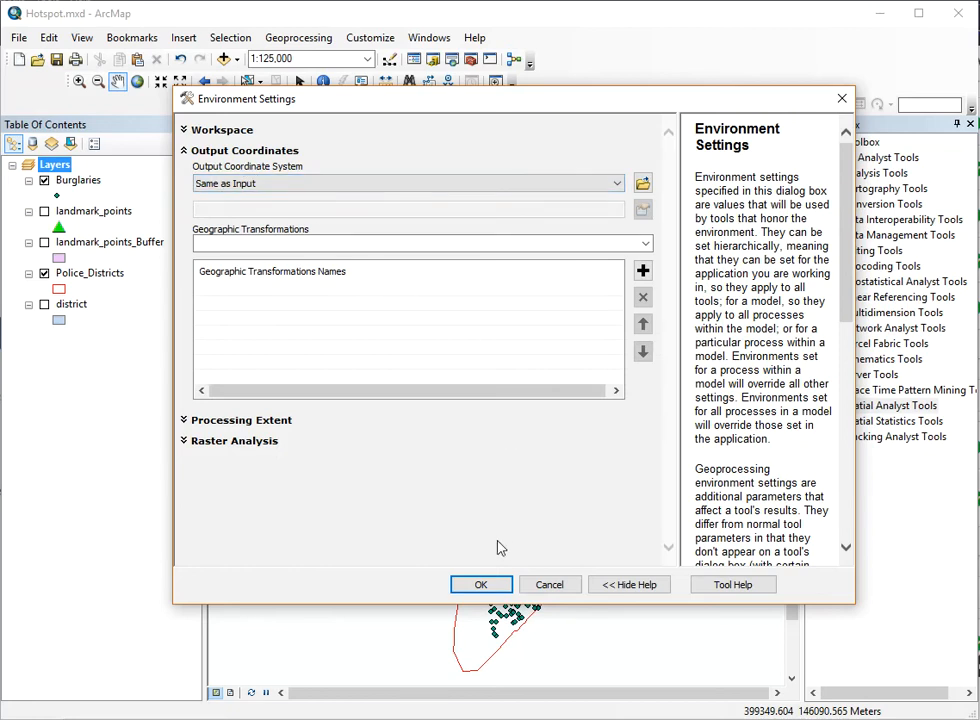
{"action": "left_click", "coordinate": [481, 585]}
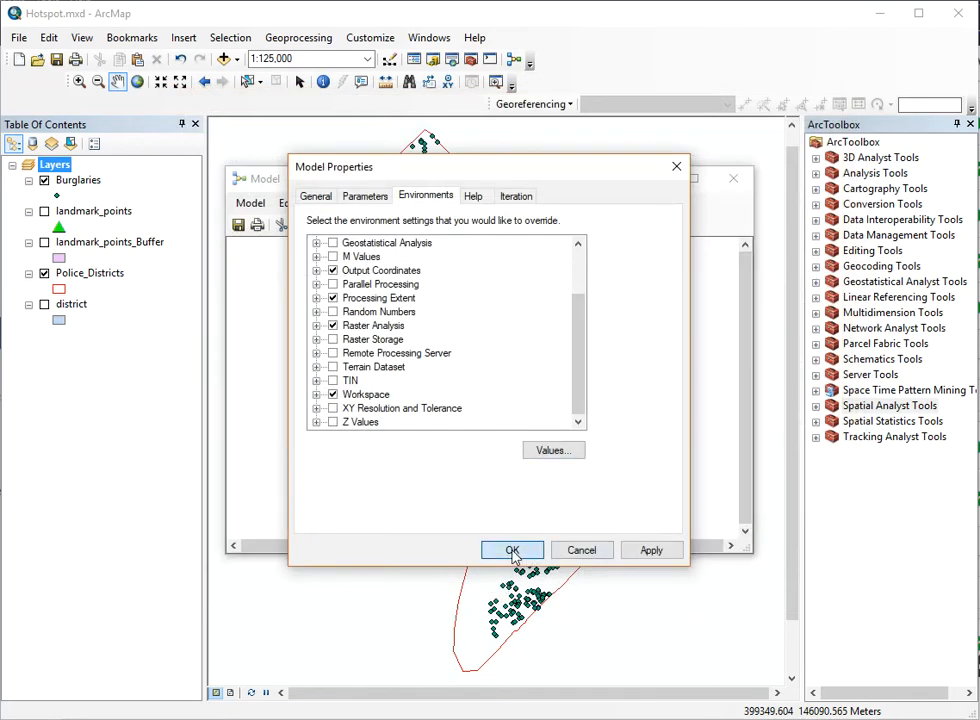
{"action": "left_click", "coordinate": [511, 548]}
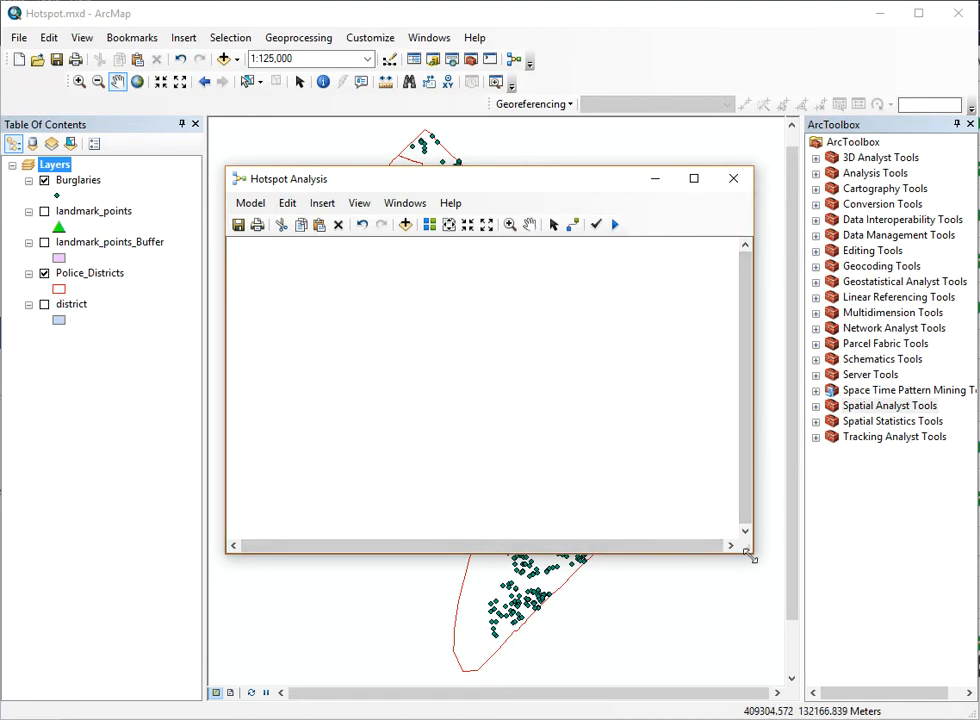
Enlarge and reposition the model window, and add the Burglaries layer to the model as an input variable.
{"action": "left_click_drag", "start_coordinate": [751, 555], "coordinate": [801, 576]}
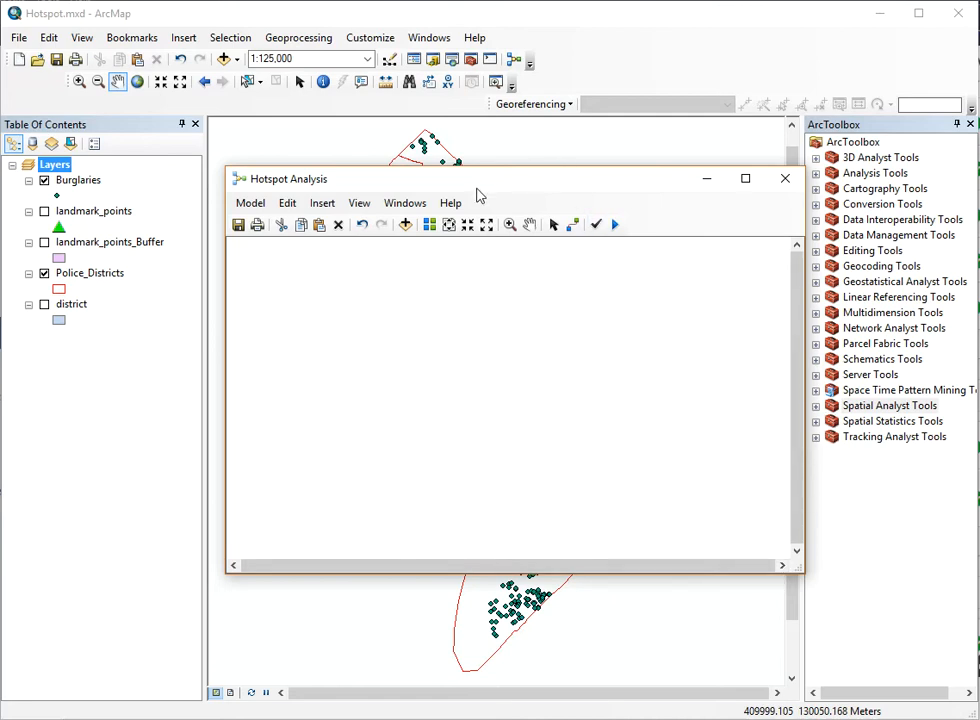
{"action": "left_click_drag", "start_coordinate": [537, 183], "coordinate": [530, 159]}
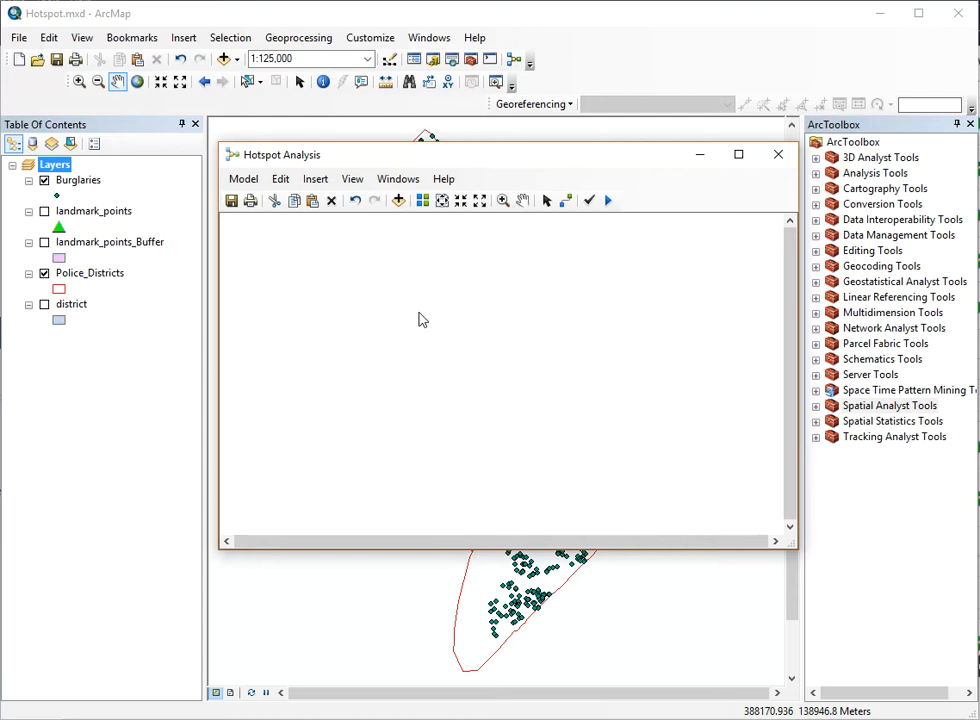
{"action": "left_click", "coordinate": [80, 181]}
{"action": "left_click_drag", "start_coordinate": [71, 186], "coordinate": [286, 312]}
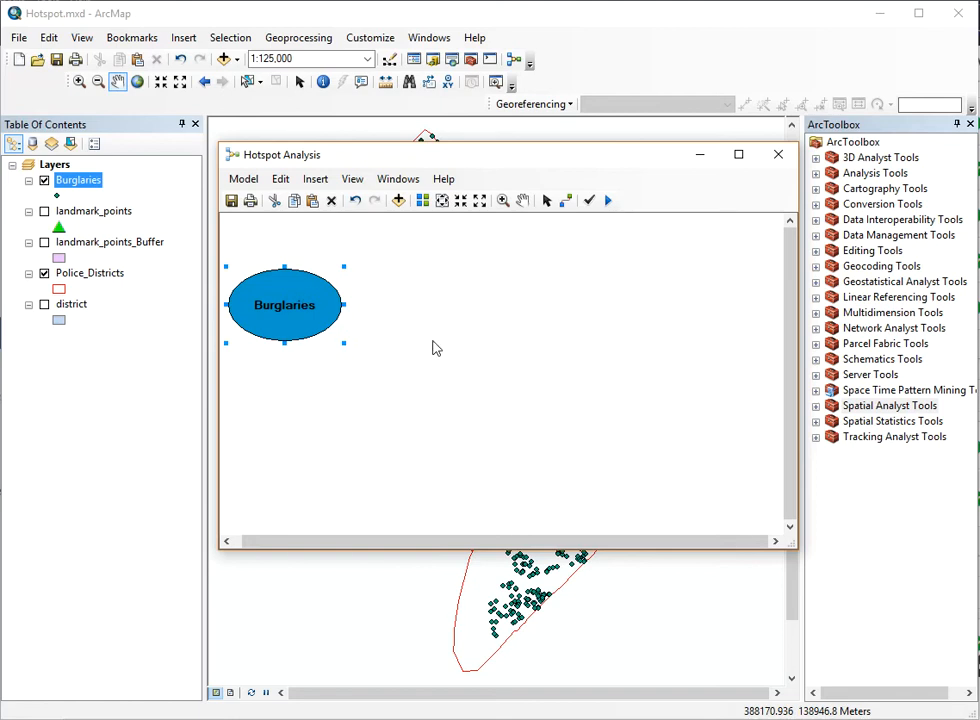
Add the Copy Features tool from the Features toolset of Data Management Tools to the model, beside Burglaries.
{"action": "left_click", "coordinate": [845, 235]}
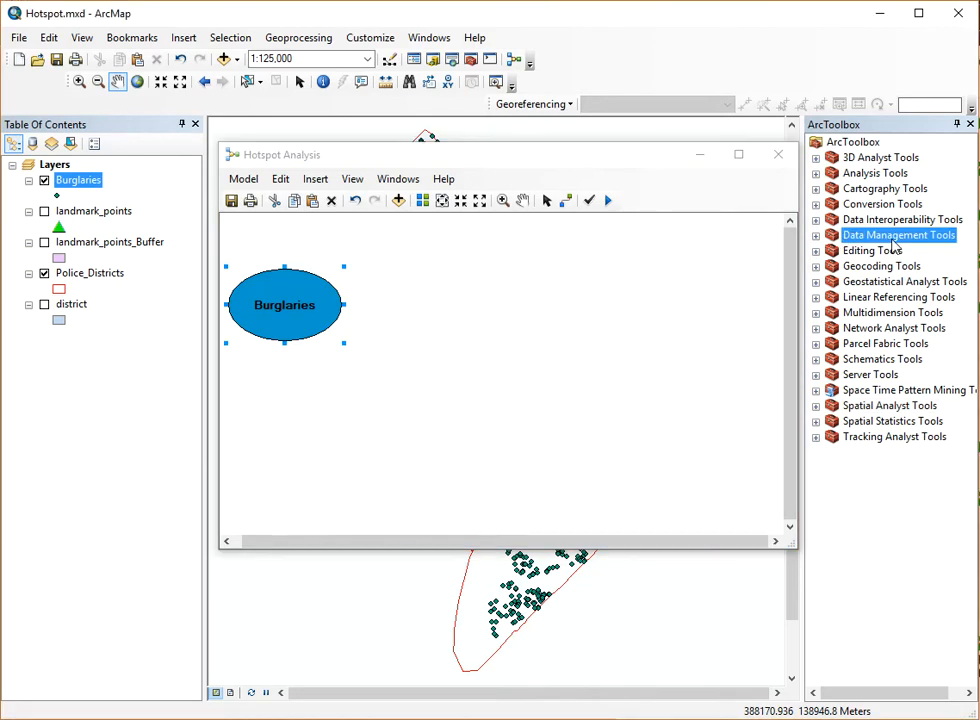
{"action": "left_click", "coordinate": [816, 236]}
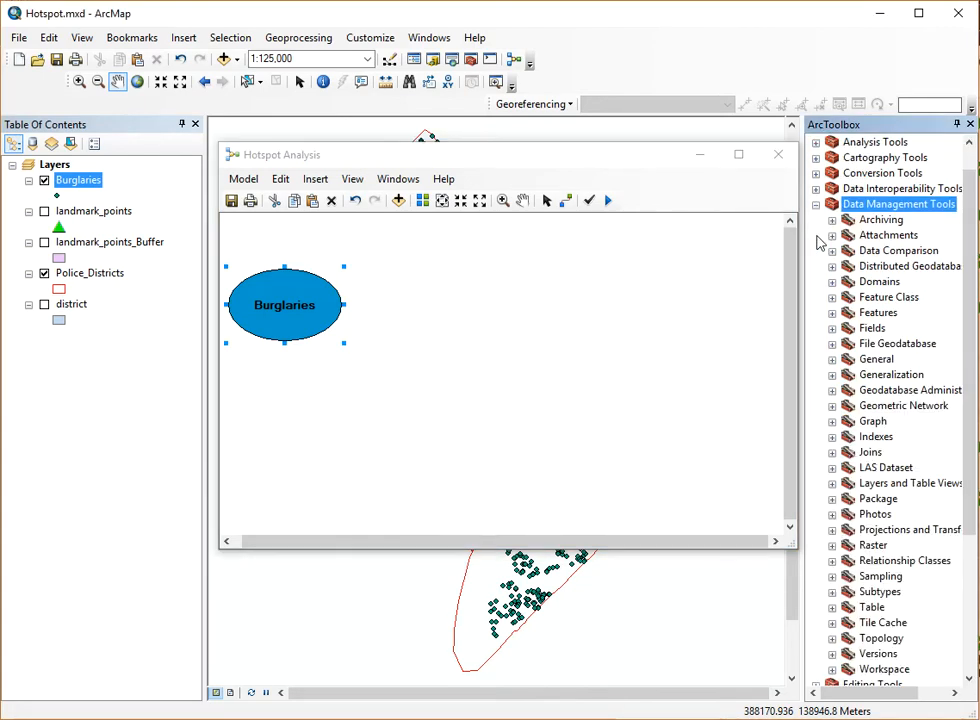
{"action": "left_click", "coordinate": [834, 314]}
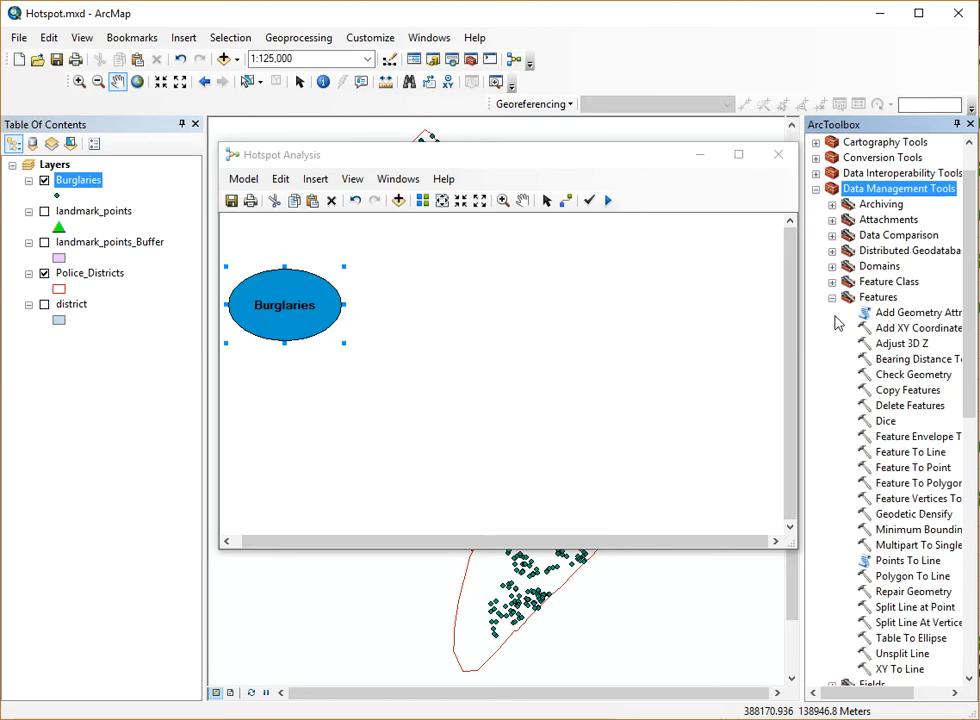
{"action": "left_click", "coordinate": [908, 391]}
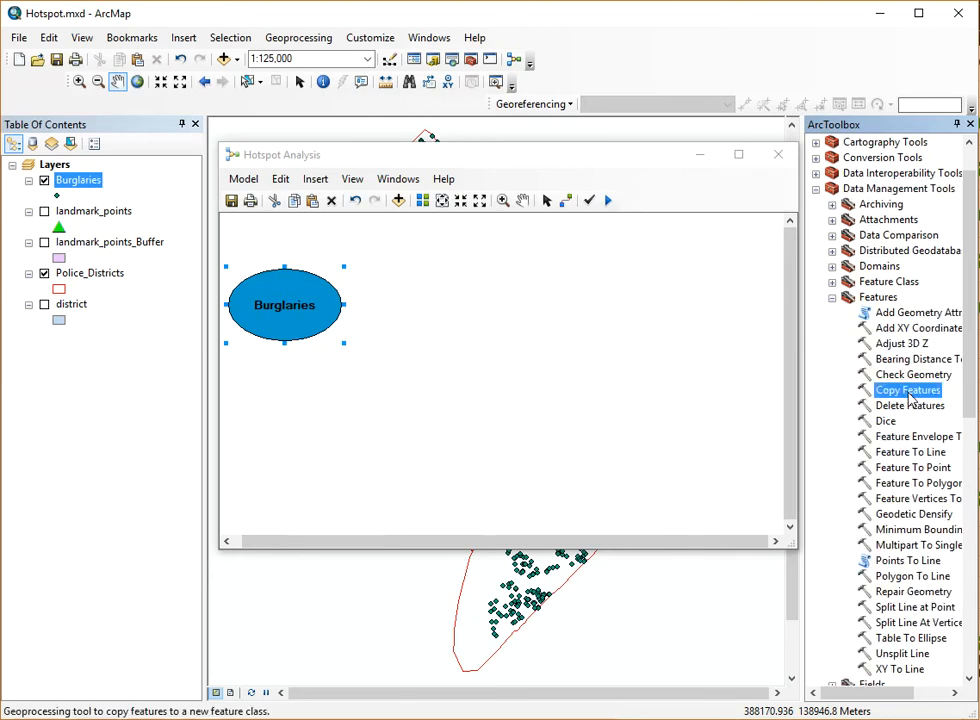
{"action": "left_click_drag", "start_coordinate": [905, 394], "coordinate": [434, 308]}
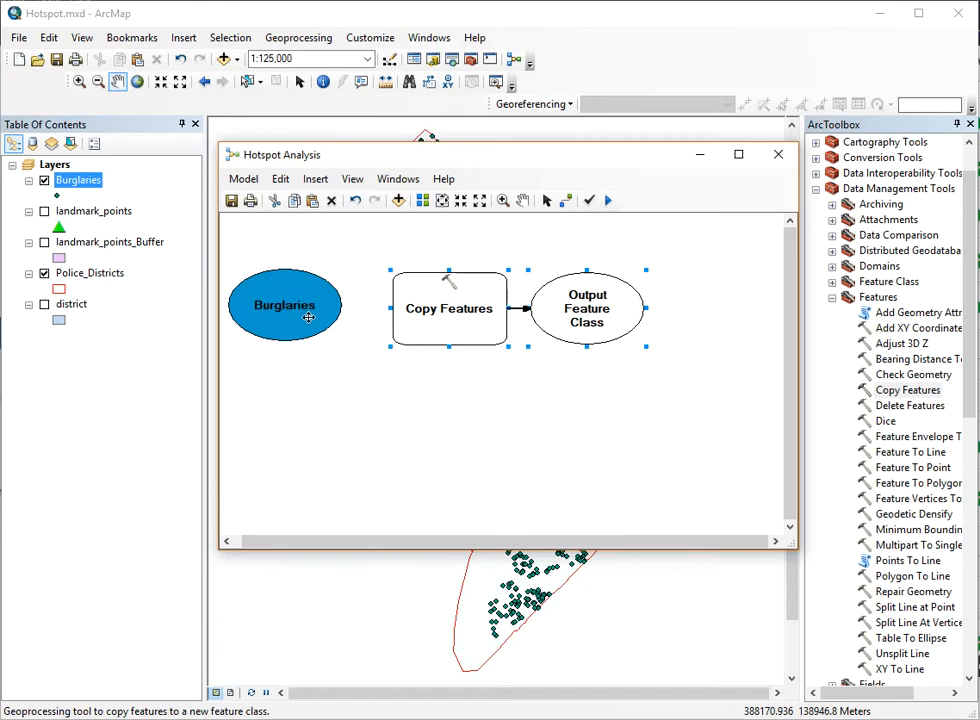
Connect the Burglaries variable to the Copy Features tool as its Input Features.
{"action": "left_click", "coordinate": [567, 203]}
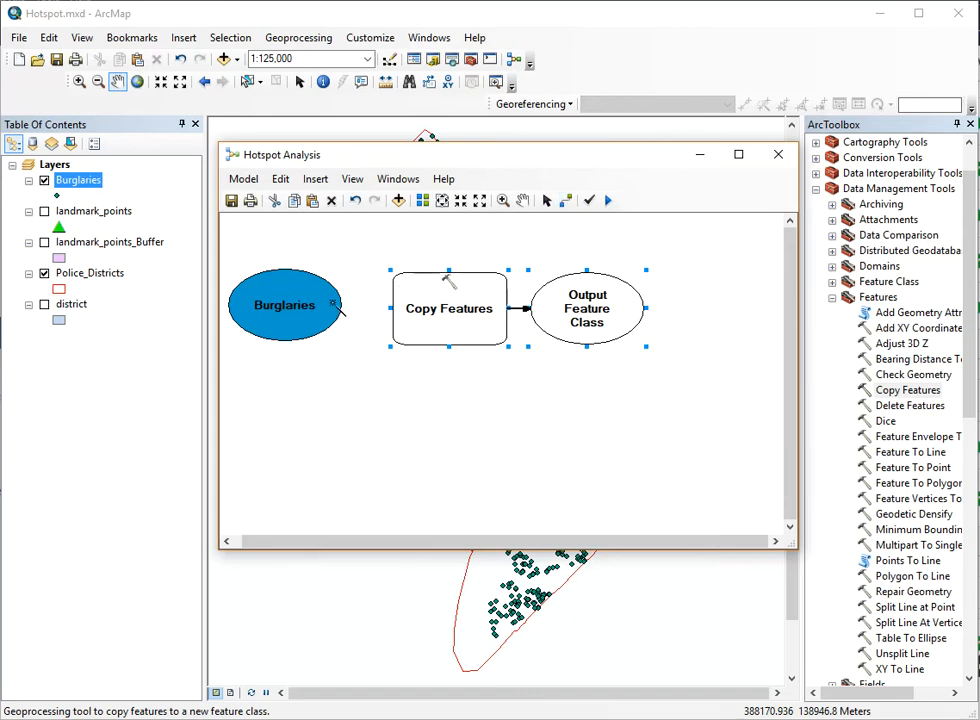
{"action": "left_click_drag", "start_coordinate": [336, 305], "coordinate": [421, 308]}
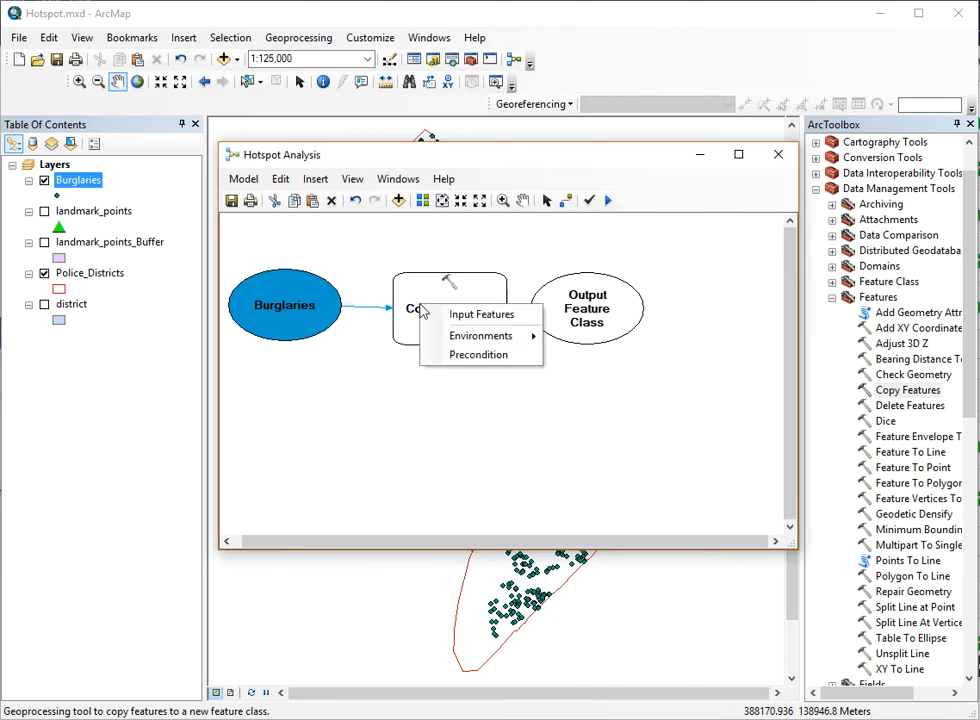
{"action": "left_click", "coordinate": [473, 316]}
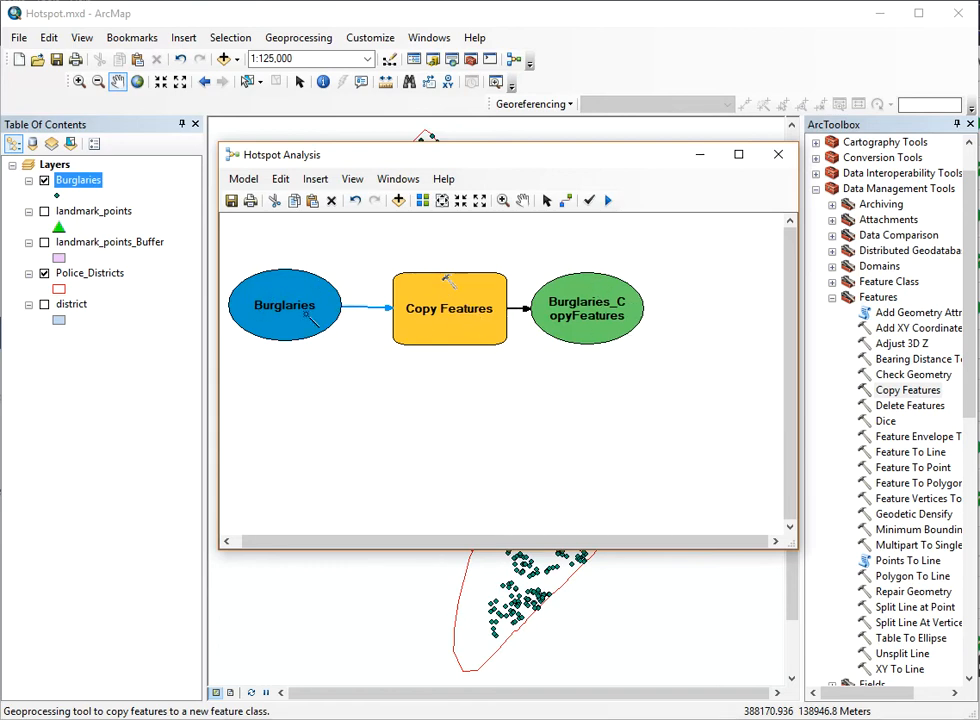
{"action": "left_click", "coordinate": [546, 201]}
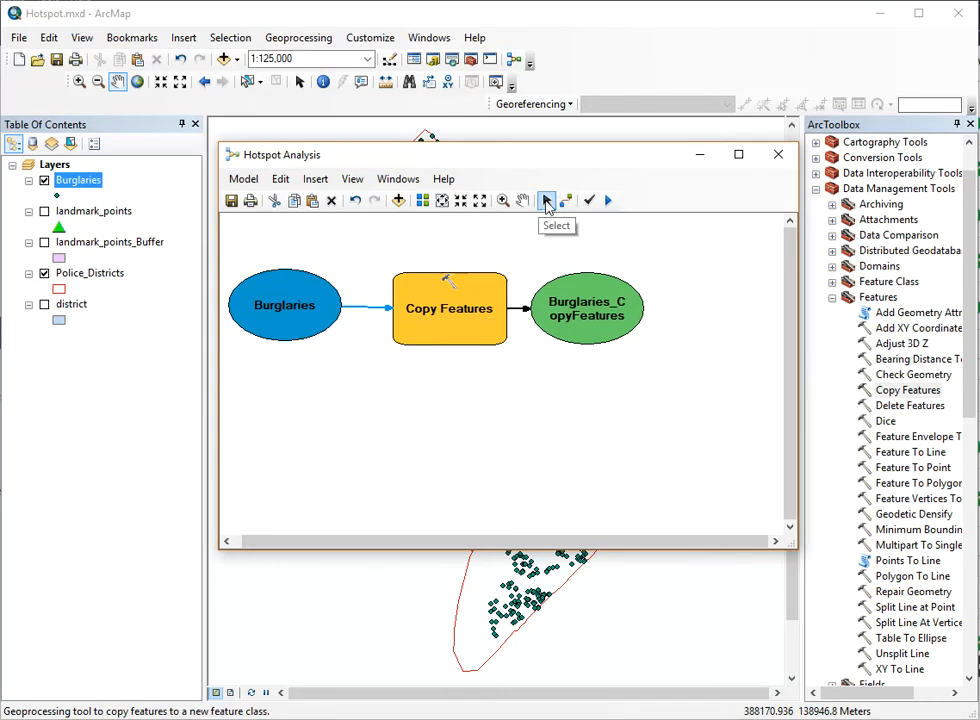
Check the geodatabase path of the Copy Features output feature class and accept the tool's parameters.
{"action": "left_click_drag", "start_coordinate": [590, 316], "coordinate": [601, 321]}
{"action": "left_click", "coordinate": [407, 306]}
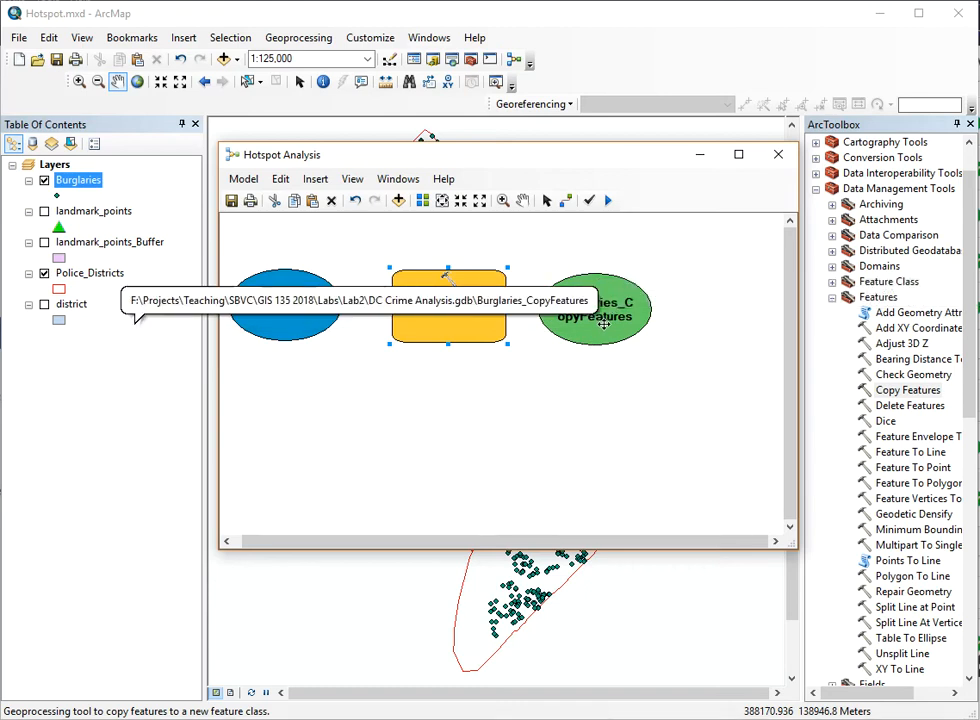
{"action": "double_click", "coordinate": [446, 307]}
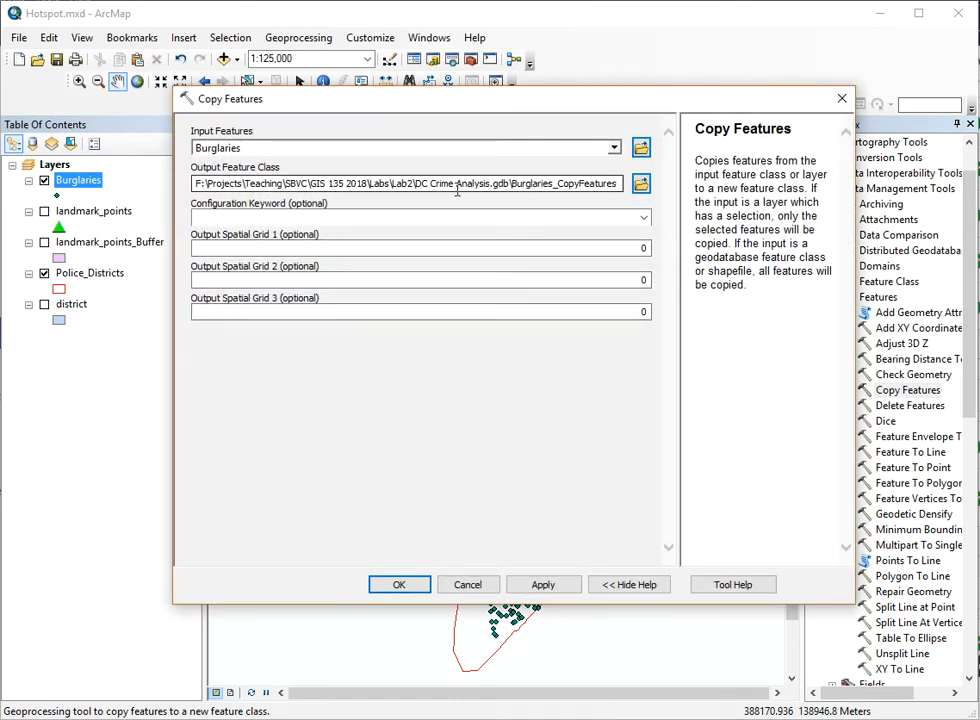
{"action": "left_click_drag", "start_coordinate": [416, 183], "coordinate": [507, 190]}
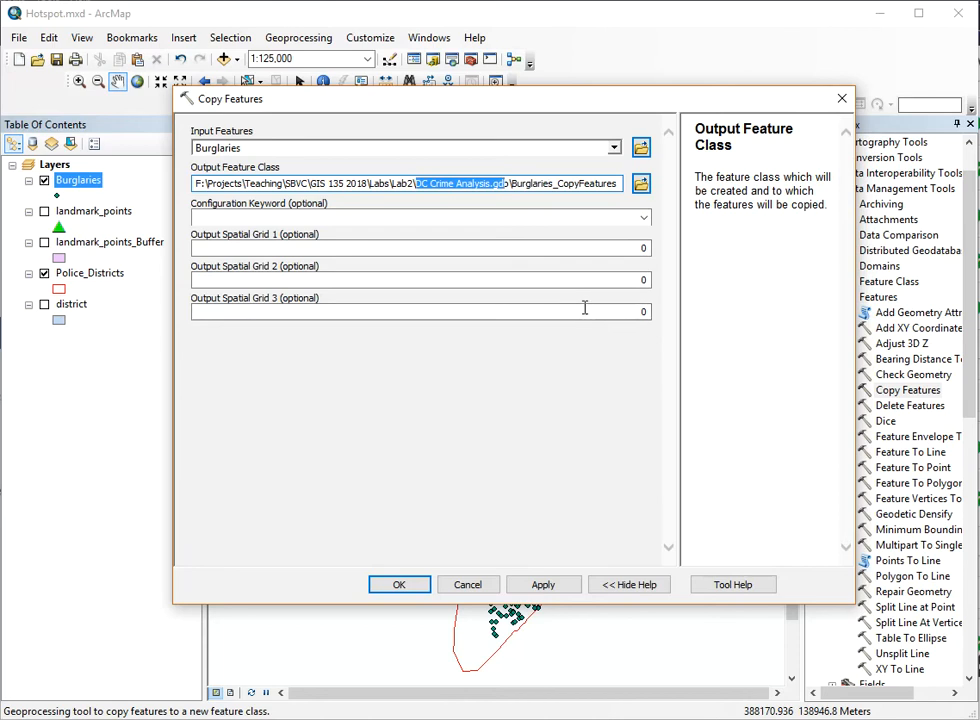
{"action": "left_click", "coordinate": [399, 585]}
Review the environment settings overridden in the model's properties without changing them.
{"action": "left_click", "coordinate": [246, 182]}
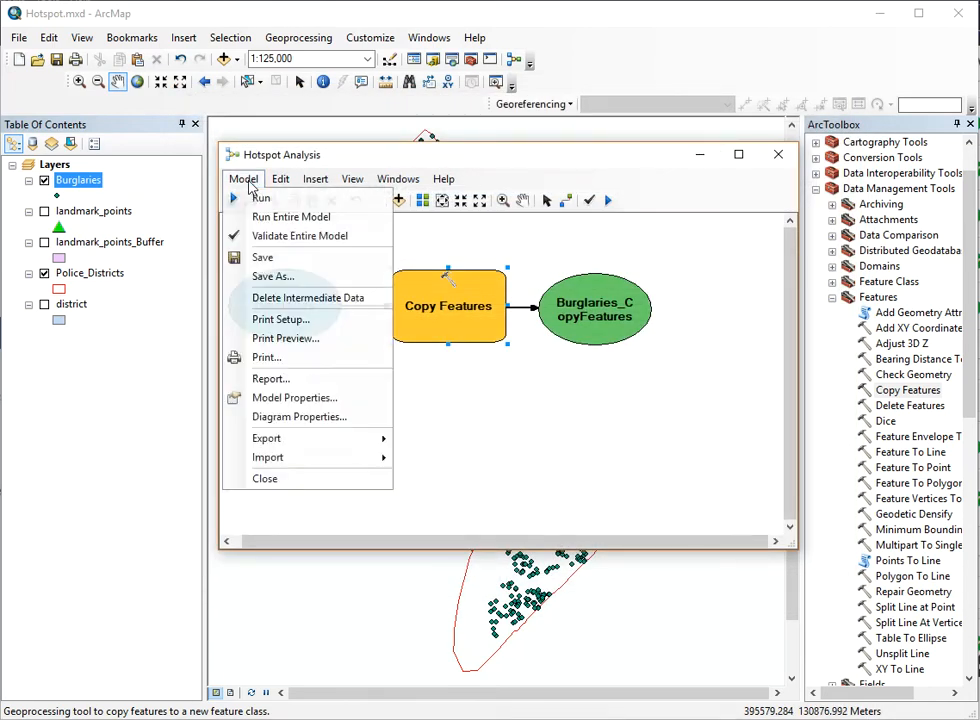
{"action": "left_click", "coordinate": [305, 399]}
{"action": "left_click", "coordinate": [446, 182]}
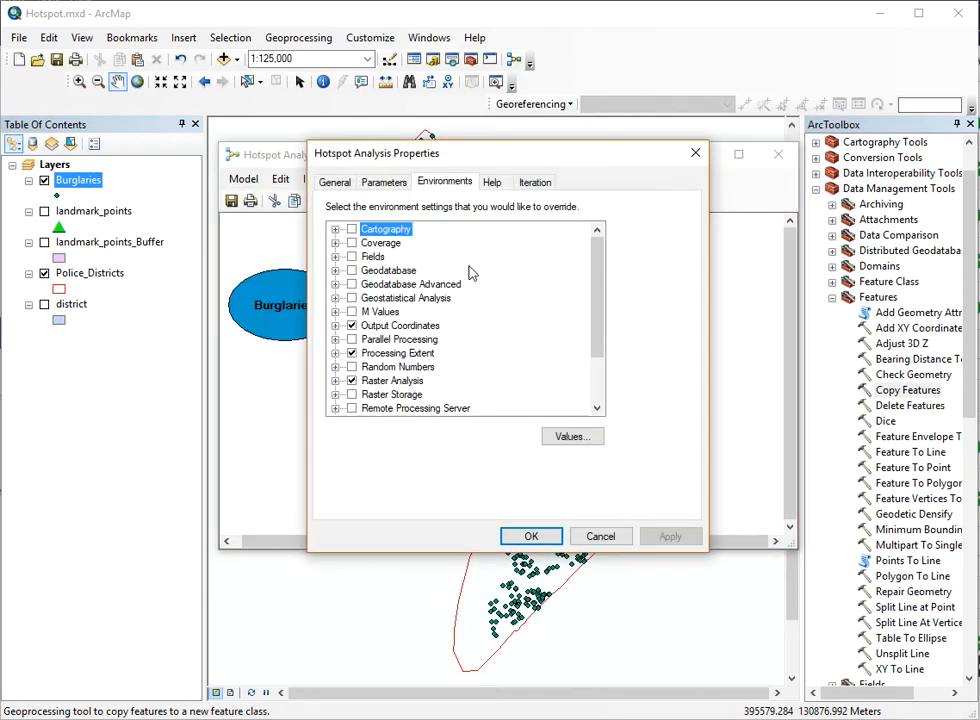
{"action": "left_click", "coordinate": [584, 440]}
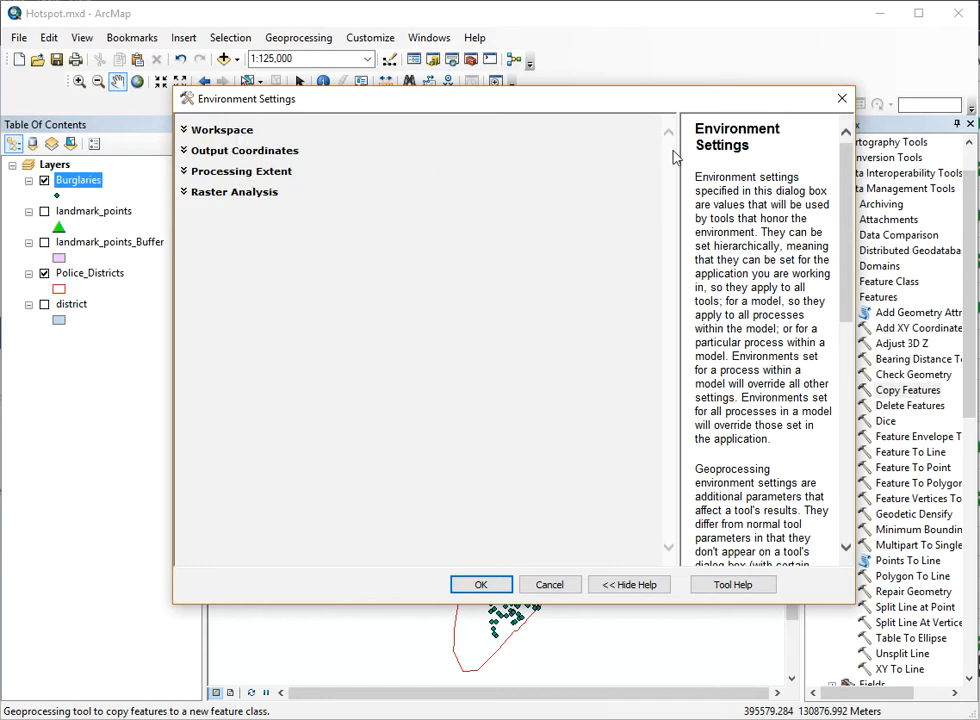
{"action": "left_click", "coordinate": [842, 98]}
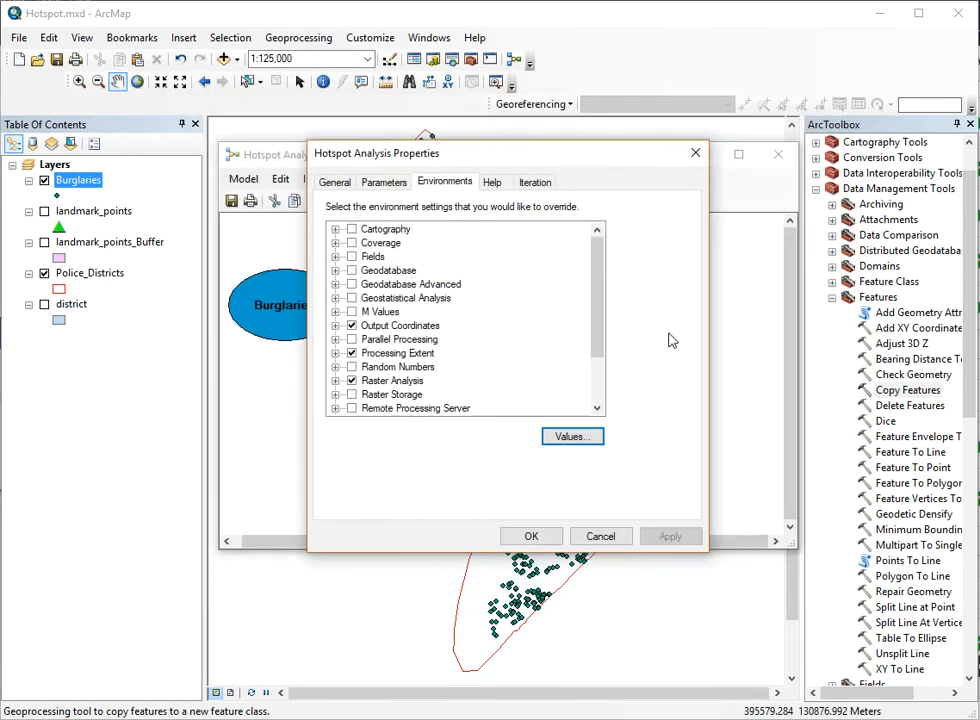
{"action": "left_click", "coordinate": [612, 538]}
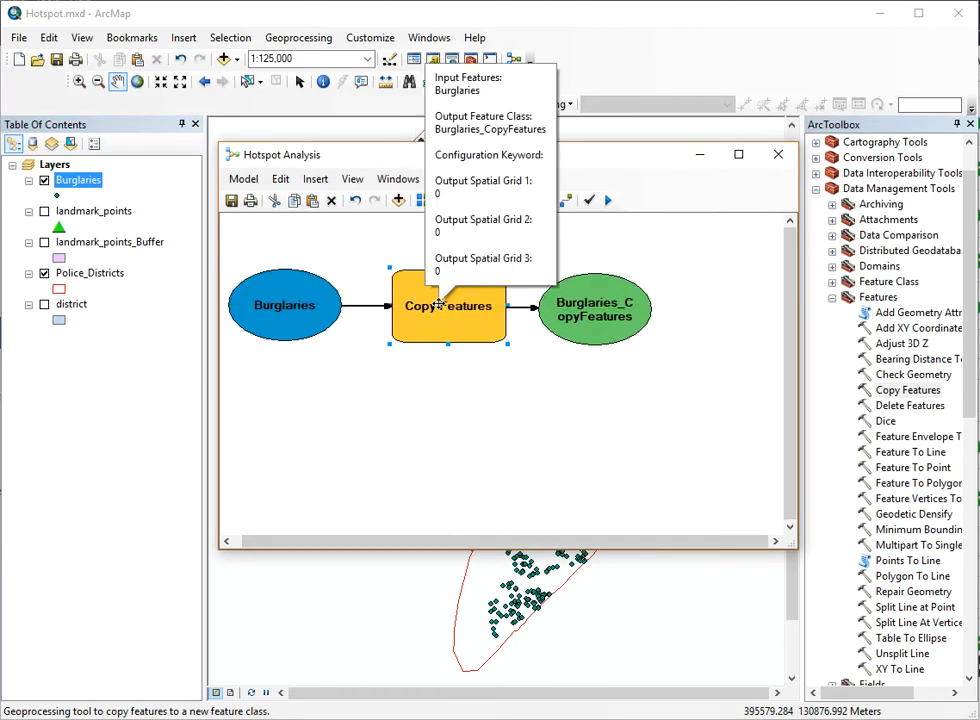
Run the Copy Features process in the model and set its progress dialog to close when completed successfully.
{"action": "right_click", "coordinate": [440, 311]}
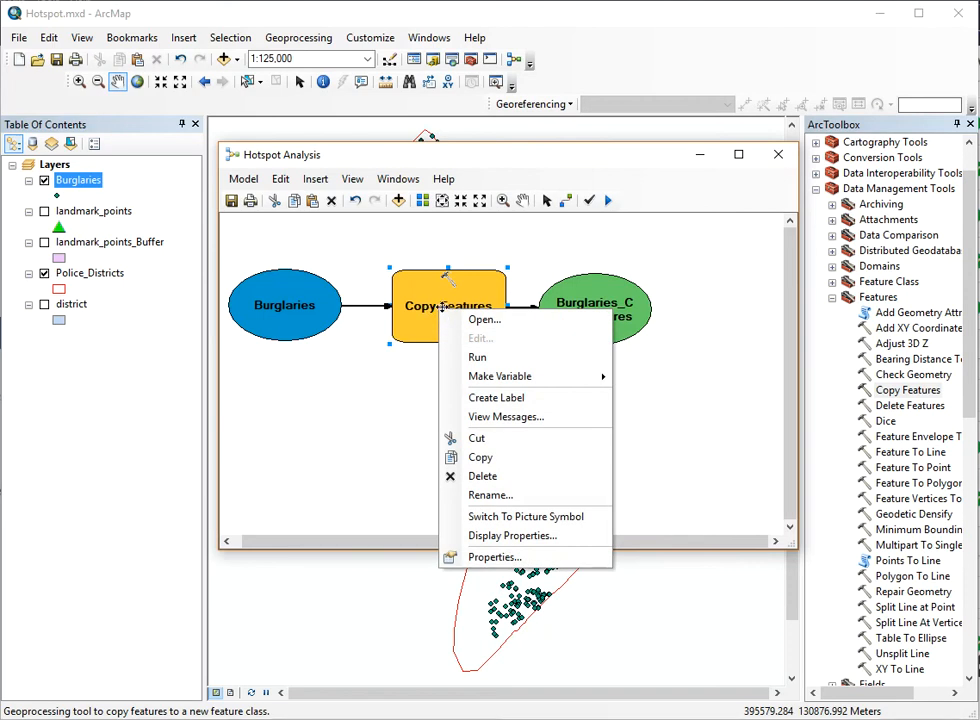
{"action": "left_click", "coordinate": [476, 357]}
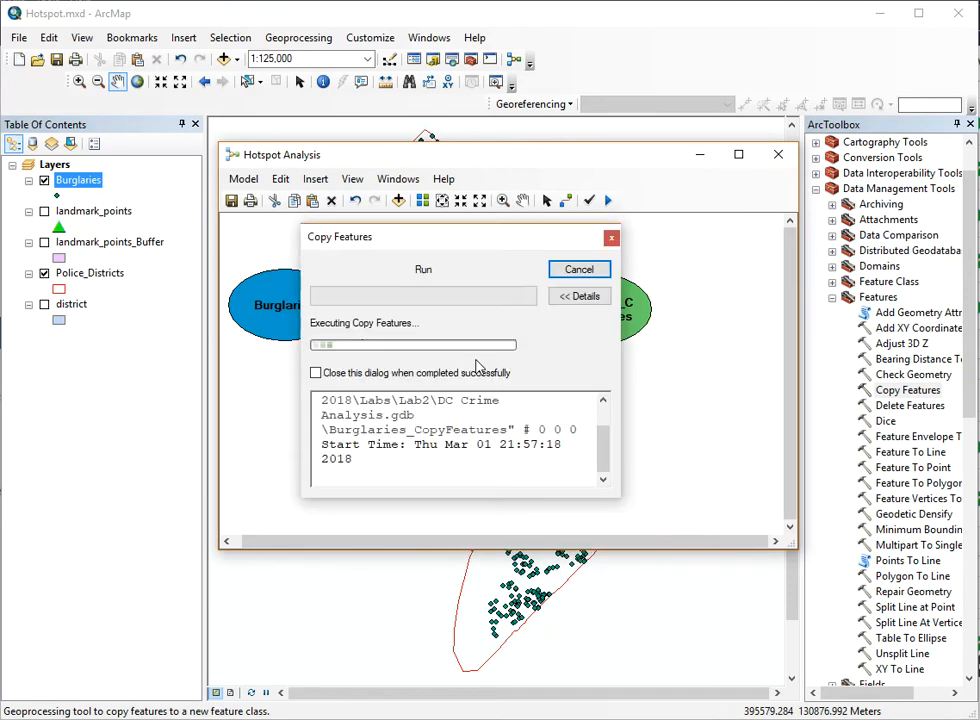
{"action": "left_click_drag", "start_coordinate": [470, 257], "coordinate": [496, 379]}
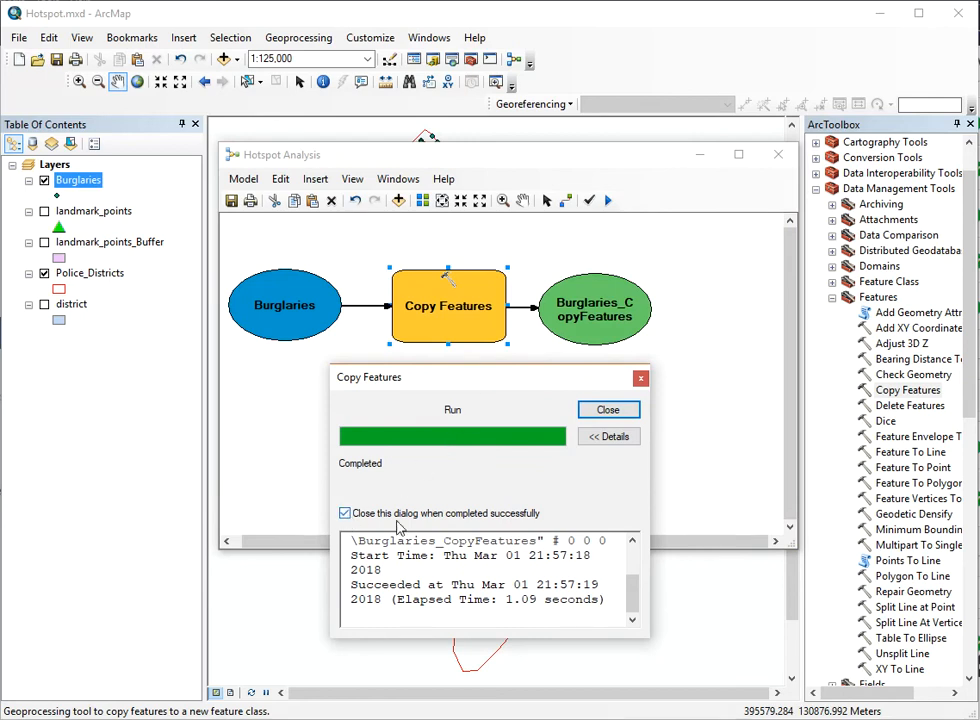
{"action": "left_click", "coordinate": [608, 410]}
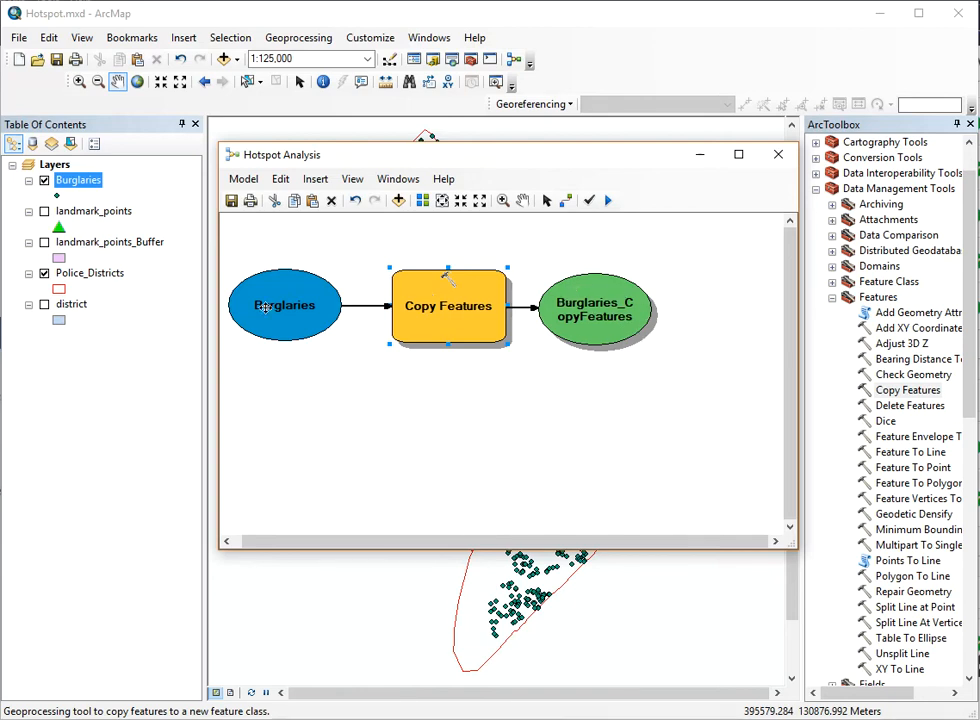
Add the Copy Features output to the map display and turn off the original Burglaries layer.
{"action": "right_click", "coordinate": [587, 303]}
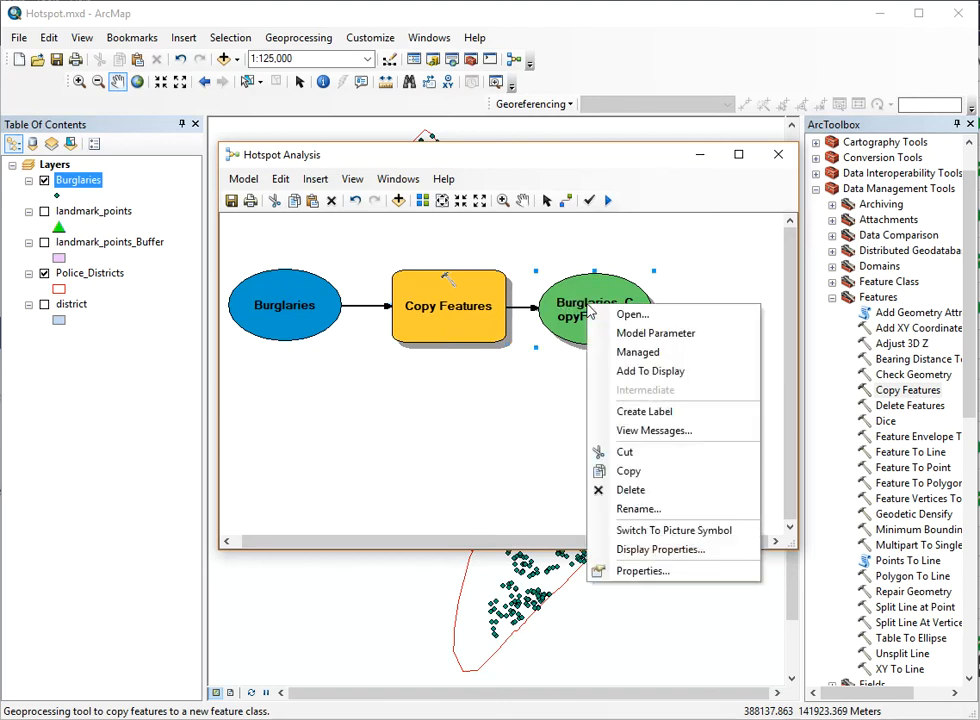
{"action": "left_click", "coordinate": [647, 380]}
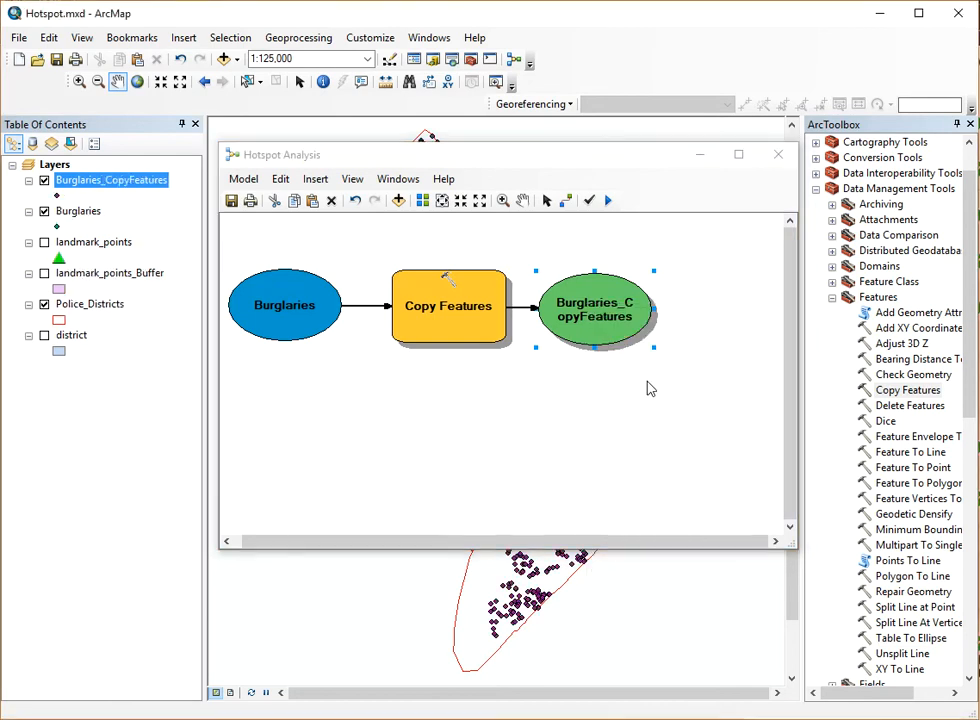
{"action": "left_click_drag", "start_coordinate": [507, 158], "coordinate": [475, 428]}
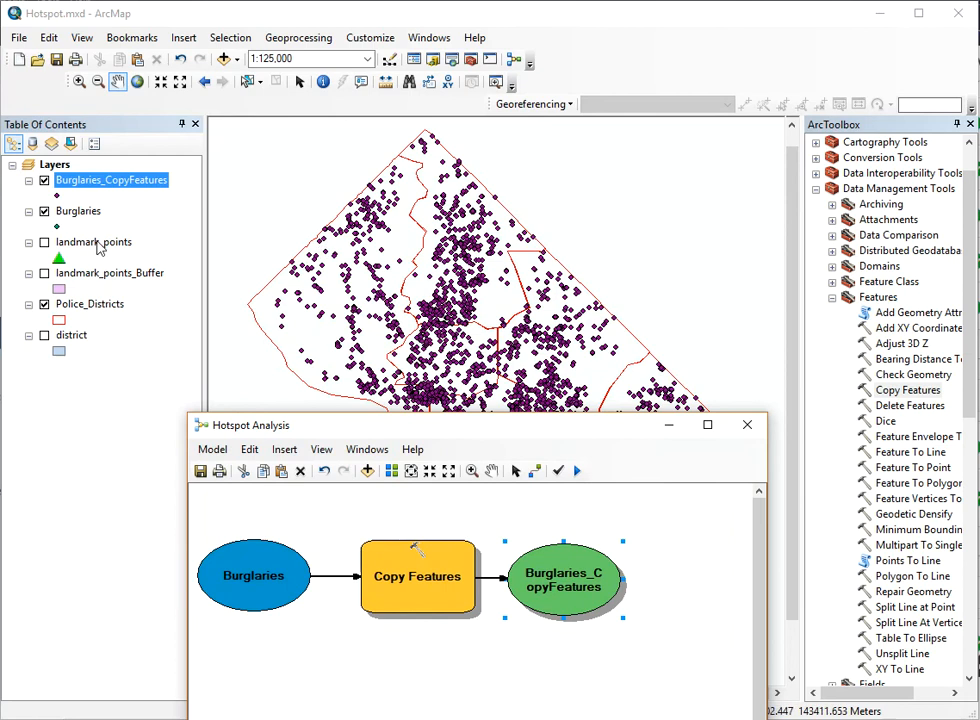
{"action": "left_click", "coordinate": [44, 211]}
{"action": "left_click_drag", "start_coordinate": [490, 430], "coordinate": [501, 147]}
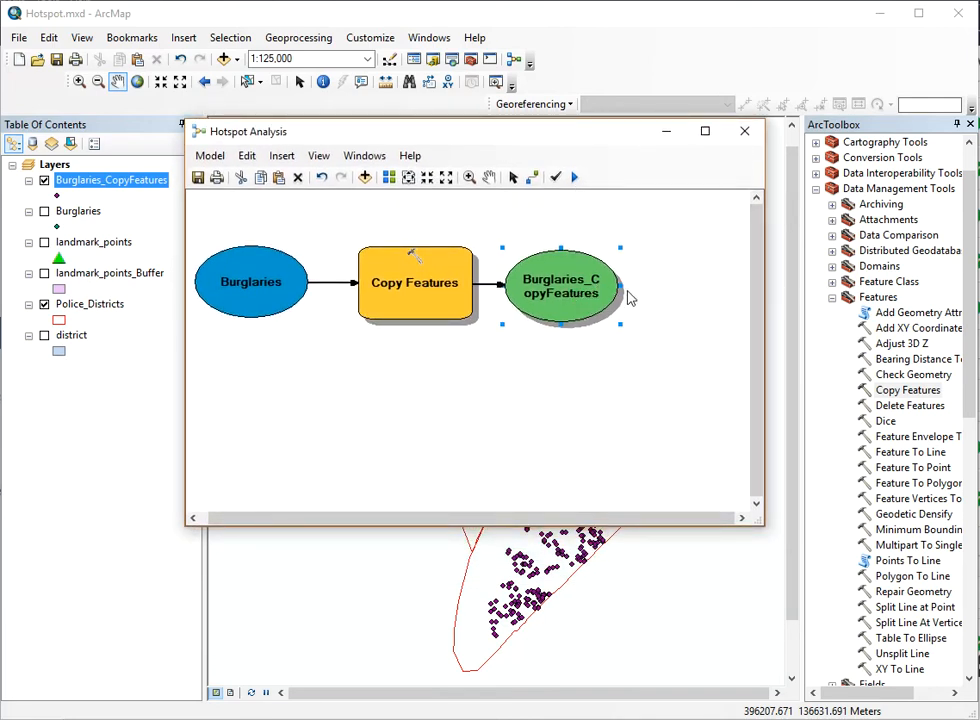
Add the Integrate tool from Data Management's Feature Class toolset to the model, placed beside the Burglaries_CopyFeatures output with a gap between them.
{"action": "left_click", "coordinate": [832, 298]}
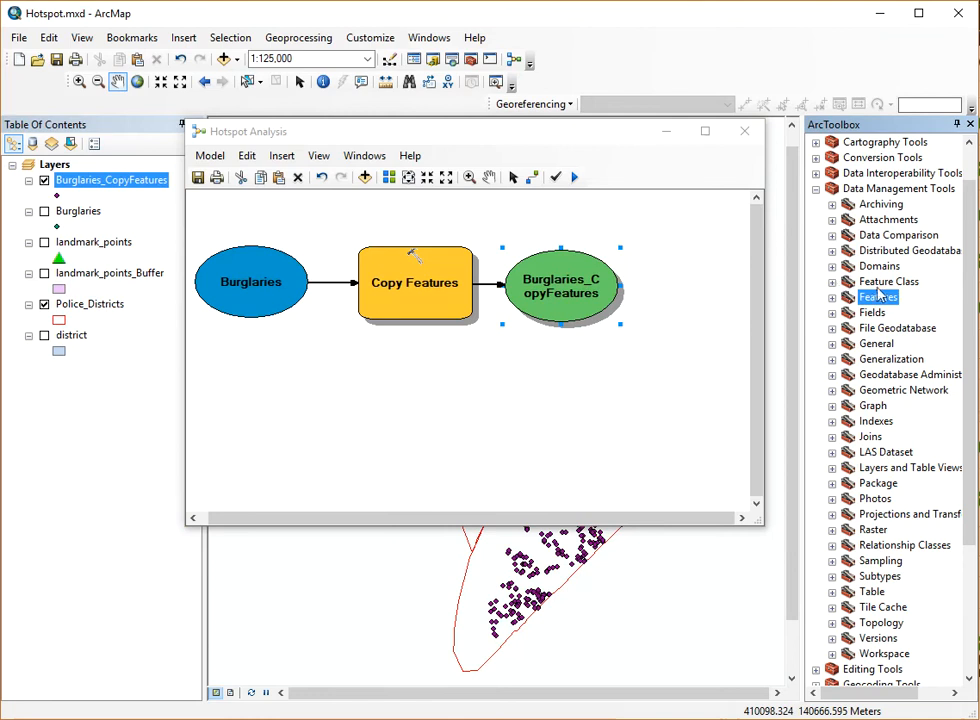
{"action": "left_click", "coordinate": [887, 285]}
{"action": "left_click", "coordinate": [832, 283]}
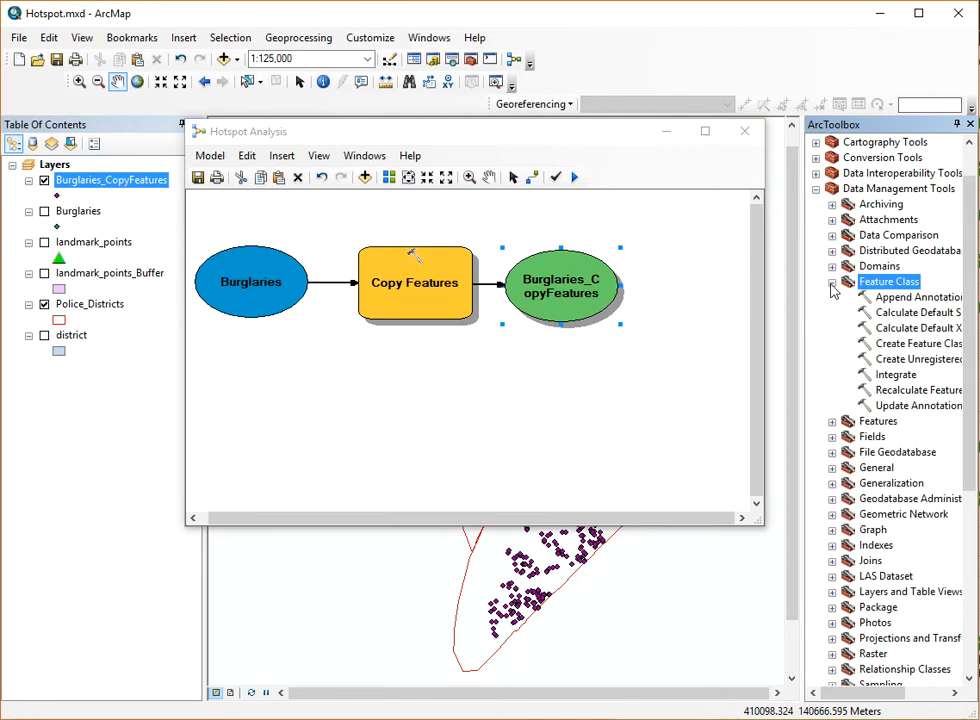
{"action": "left_click_drag", "start_coordinate": [900, 380], "coordinate": [685, 278]}
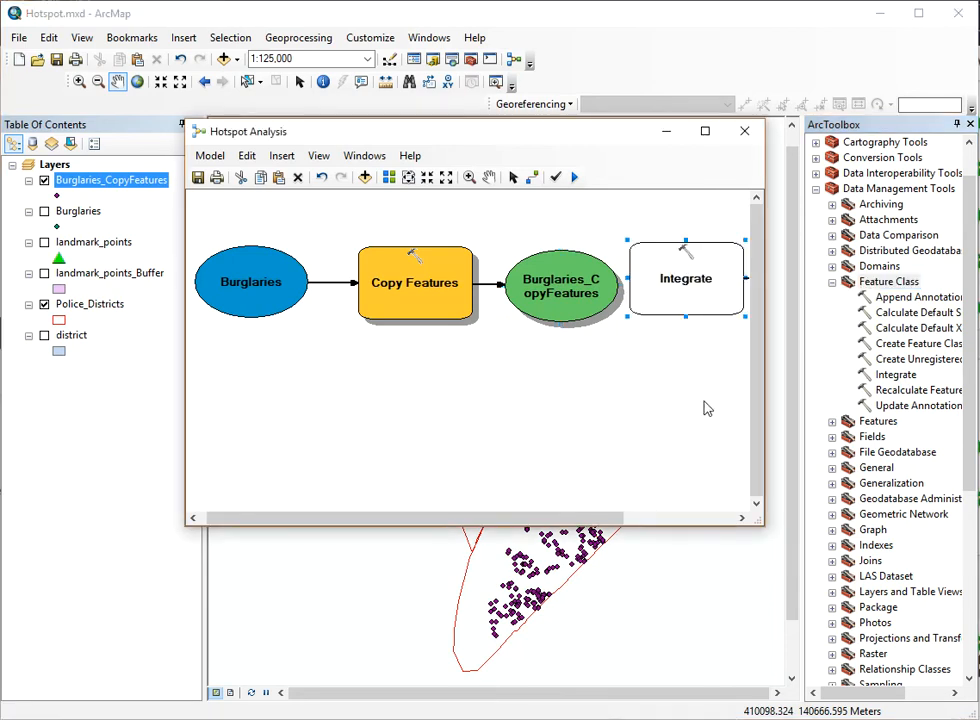
{"action": "left_click_drag", "start_coordinate": [592, 519], "coordinate": [701, 522]}
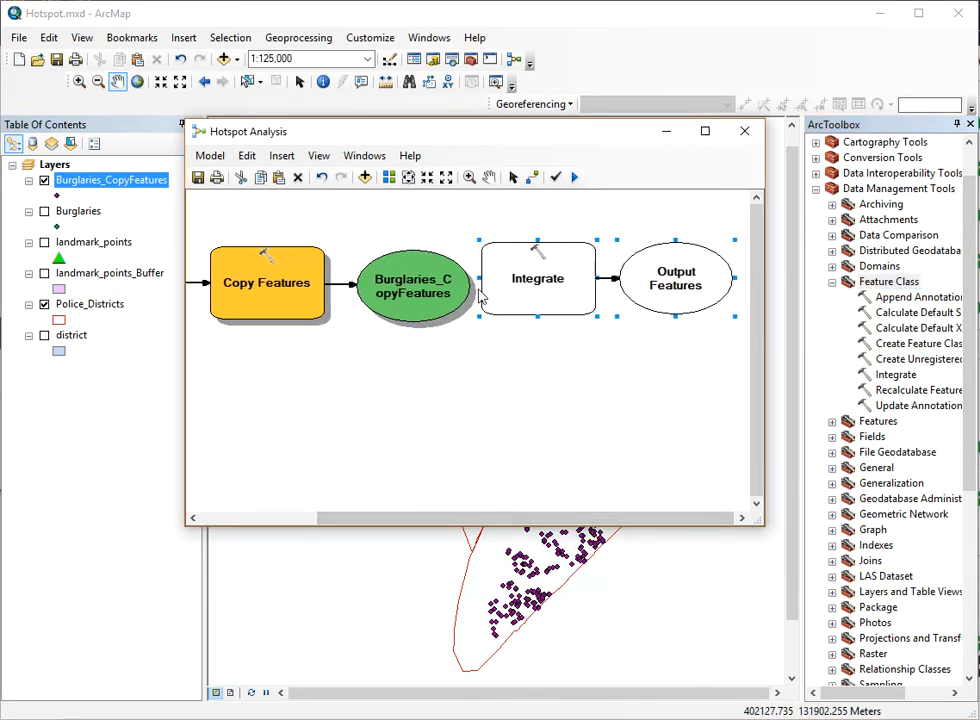
{"action": "left_click_drag", "start_coordinate": [541, 277], "coordinate": [570, 290]}
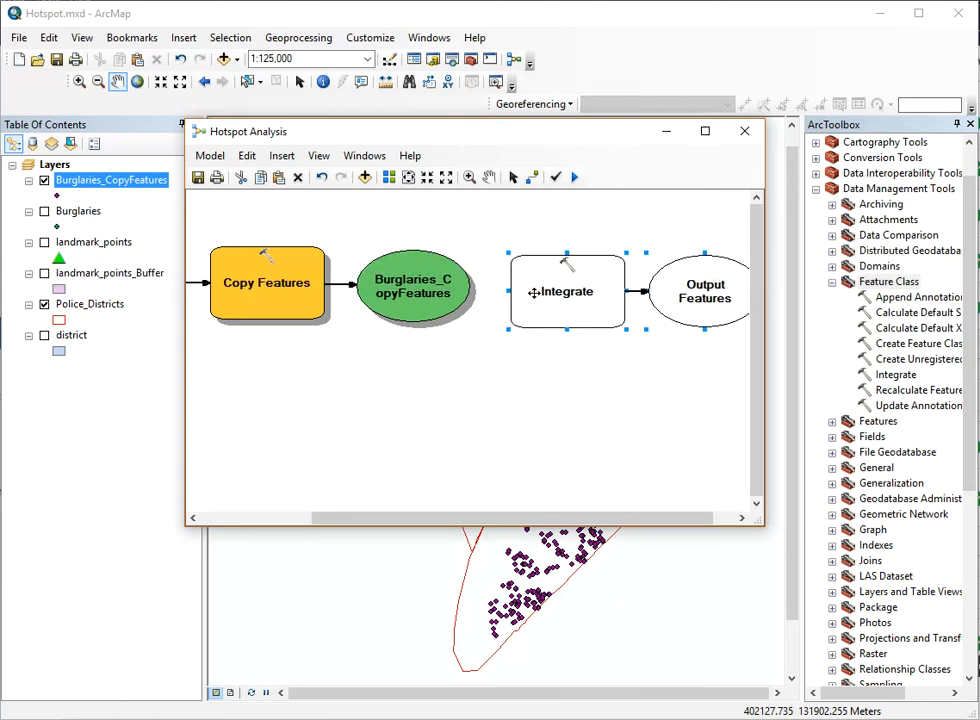
Connect Burglaries_CopyFeatures to the Integrate tool as its Input Features.
{"action": "left_click", "coordinate": [531, 183]}
{"action": "left_click_drag", "start_coordinate": [461, 290], "coordinate": [552, 290]}
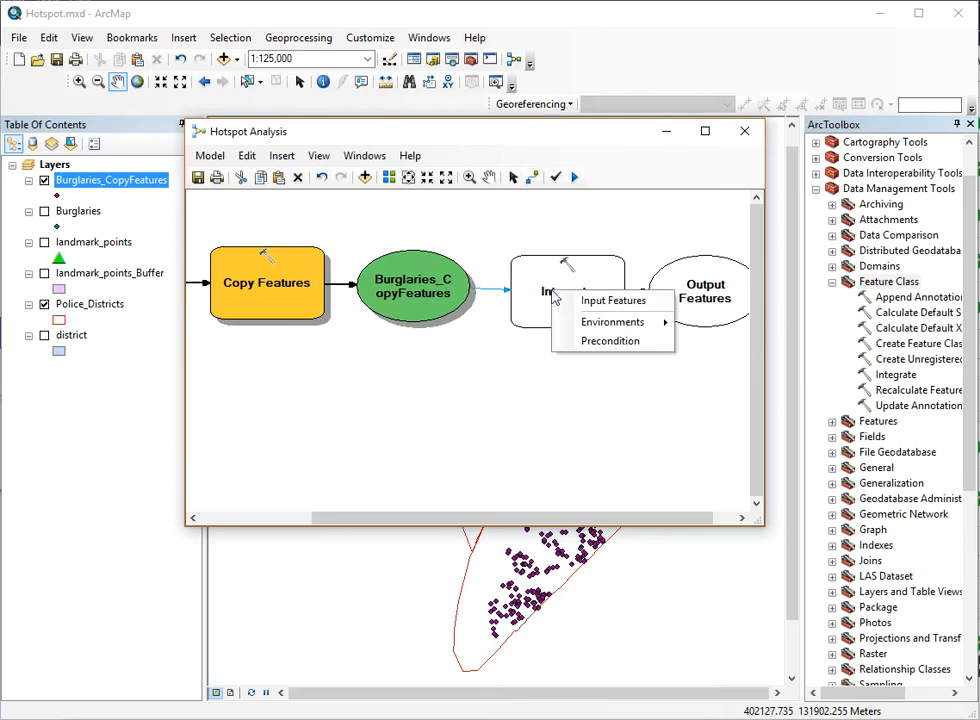
{"action": "left_click", "coordinate": [608, 301]}
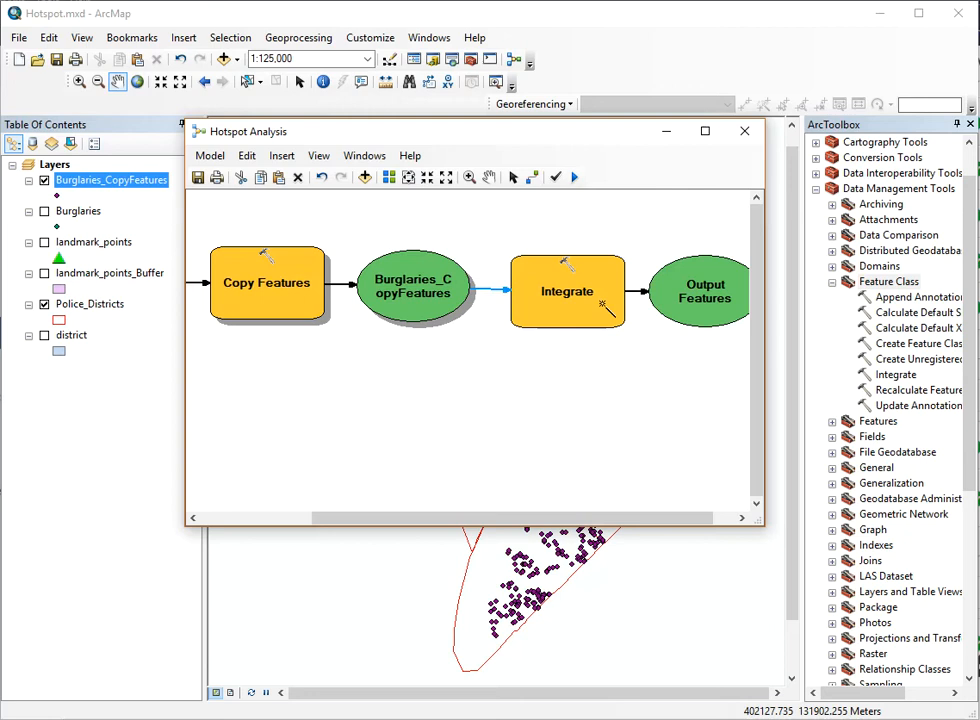
{"action": "left_click", "coordinate": [513, 177]}
Set the Integrate tool's XY tolerance to 40 meters and run the Integrate process in the model.
{"action": "double_click", "coordinate": [577, 307]}
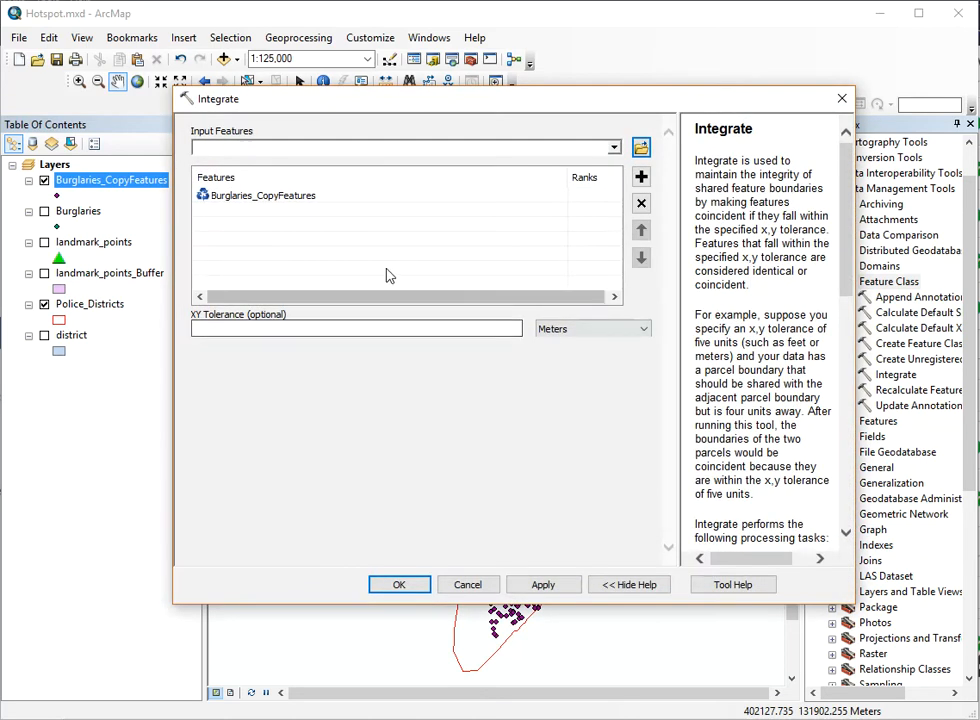
{"action": "left_click", "coordinate": [461, 331]}
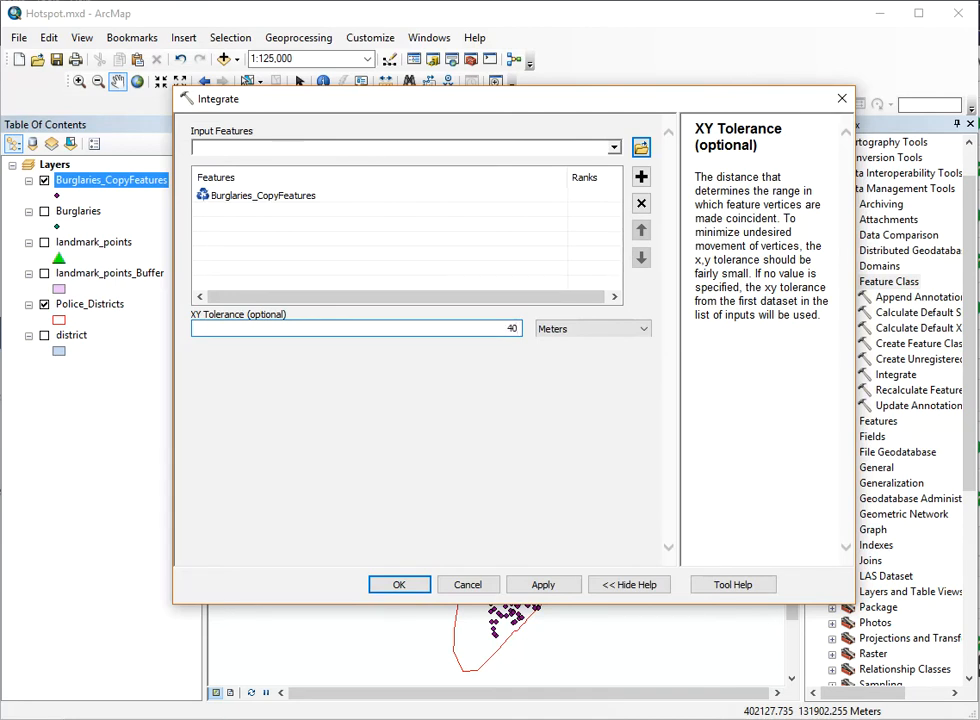
{"action": "left_click", "coordinate": [398, 585]}
{"action": "left_click_drag", "start_coordinate": [472, 519], "coordinate": [575, 519]}
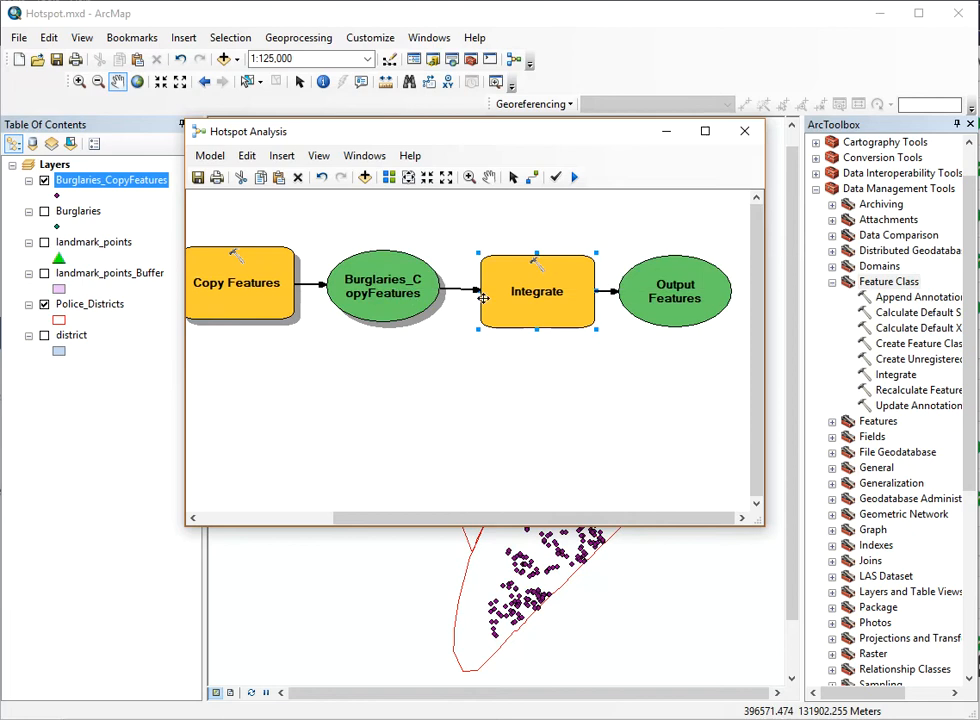
{"action": "right_click", "coordinate": [535, 308]}
{"action": "left_click", "coordinate": [578, 351]}
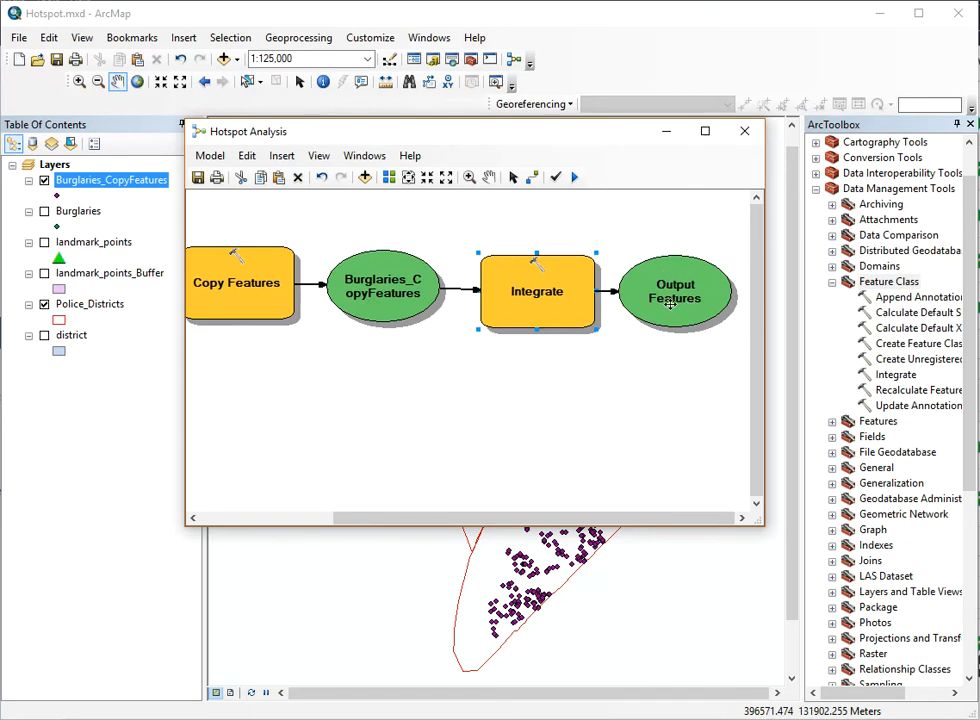
Add the Collect Events tool from the Spatial Statistics Utilities toolset below Integrate and enlarge the model window to show its outputs.
{"action": "left_click", "coordinate": [832, 283]}
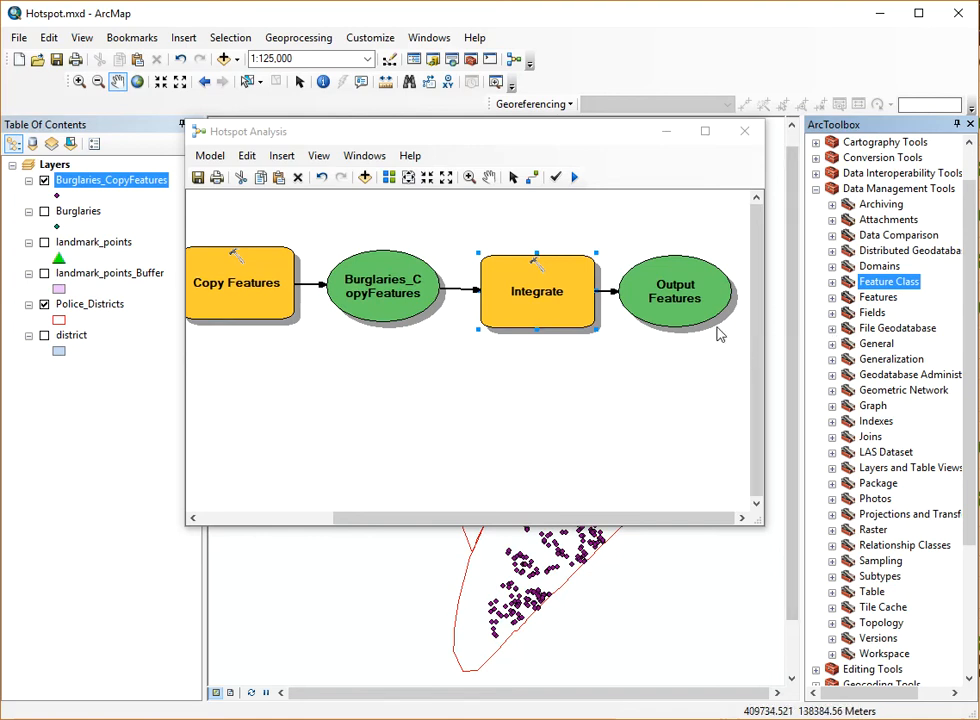
{"action": "left_click_drag", "start_coordinate": [564, 518], "coordinate": [553, 521]}
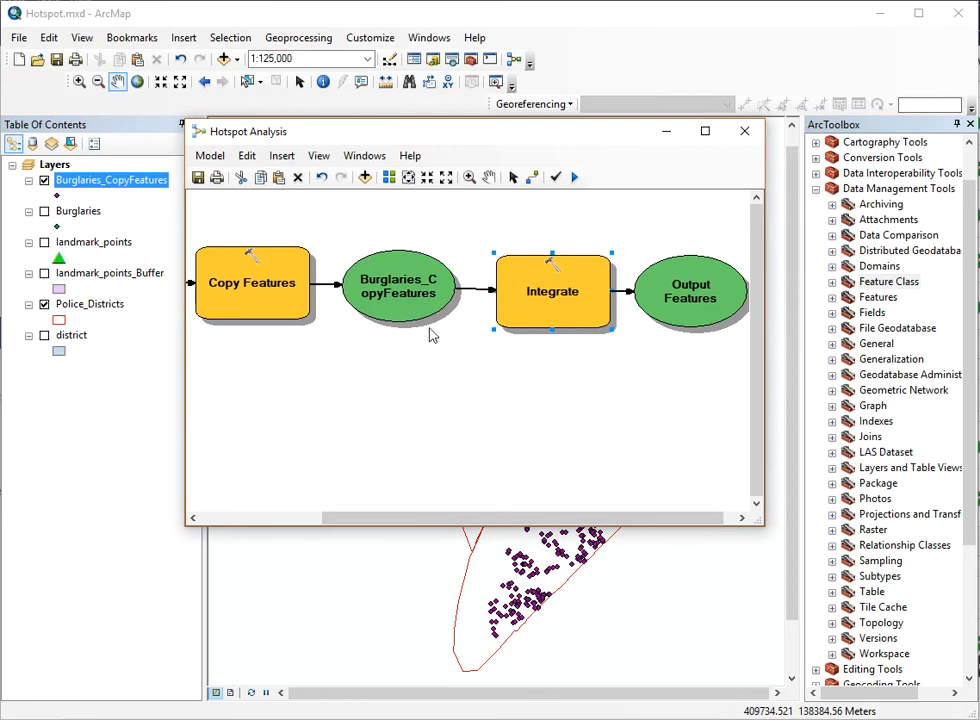
{"action": "double_click", "coordinate": [898, 188]}
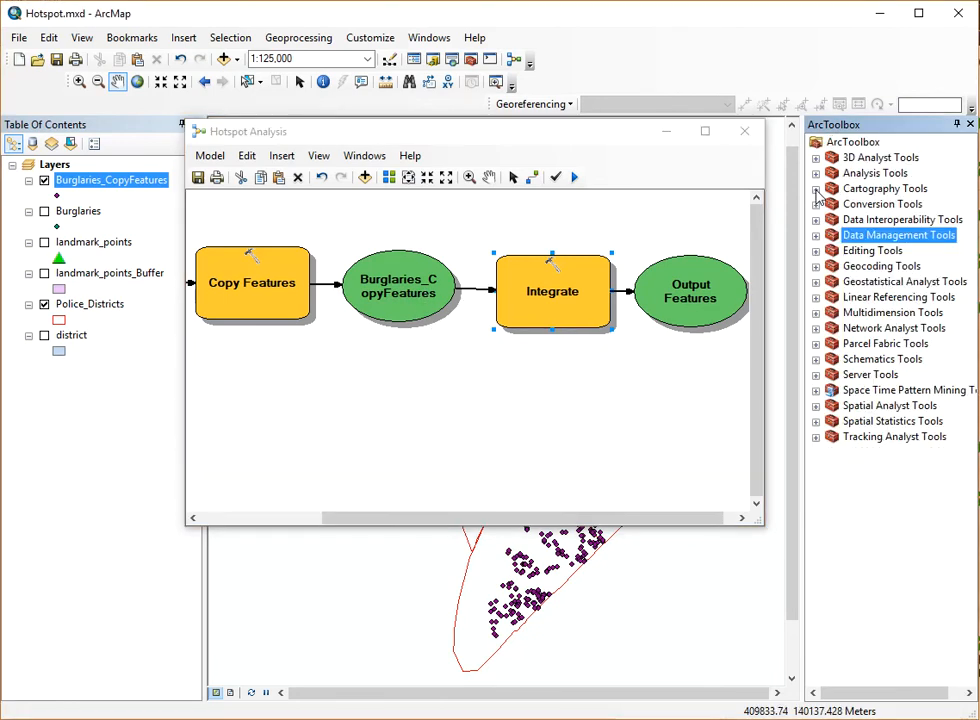
{"action": "left_click", "coordinate": [862, 421]}
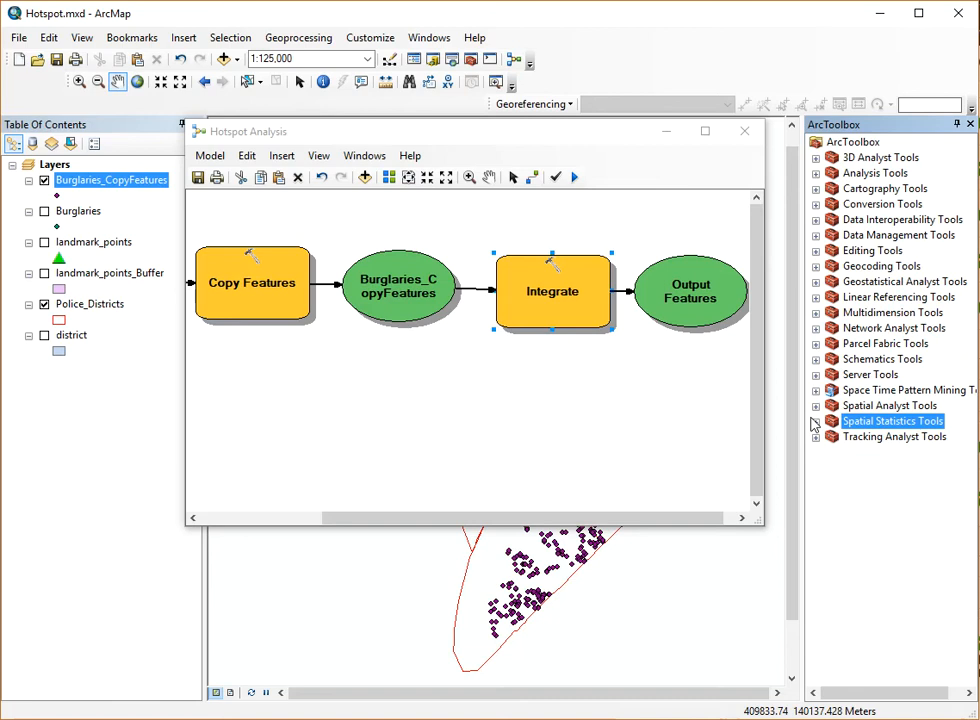
{"action": "left_click", "coordinate": [816, 421]}
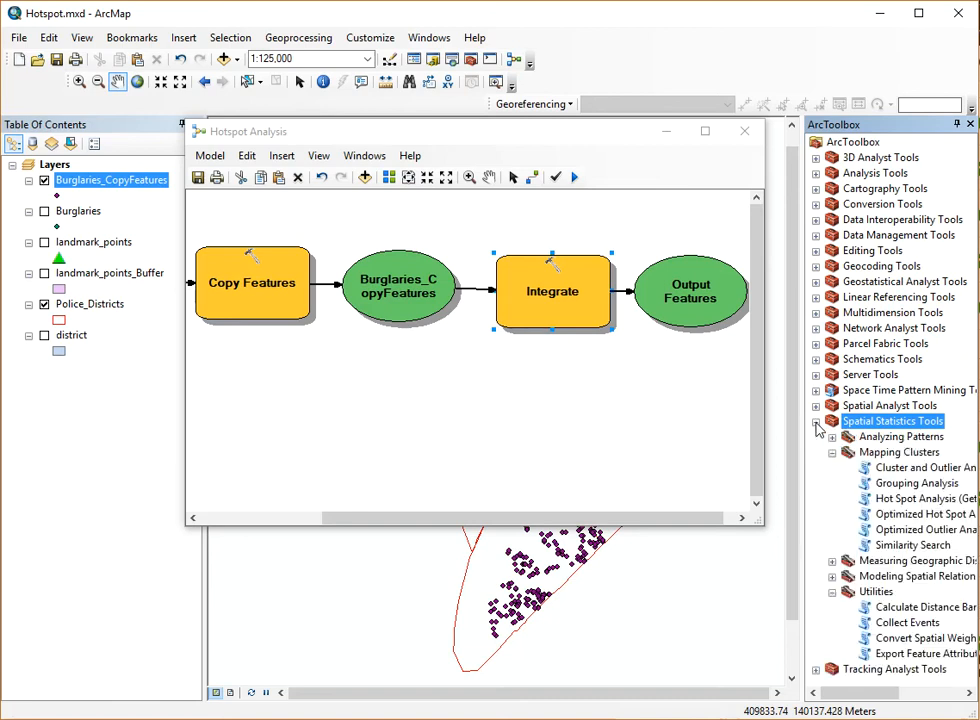
{"action": "left_click", "coordinate": [876, 592]}
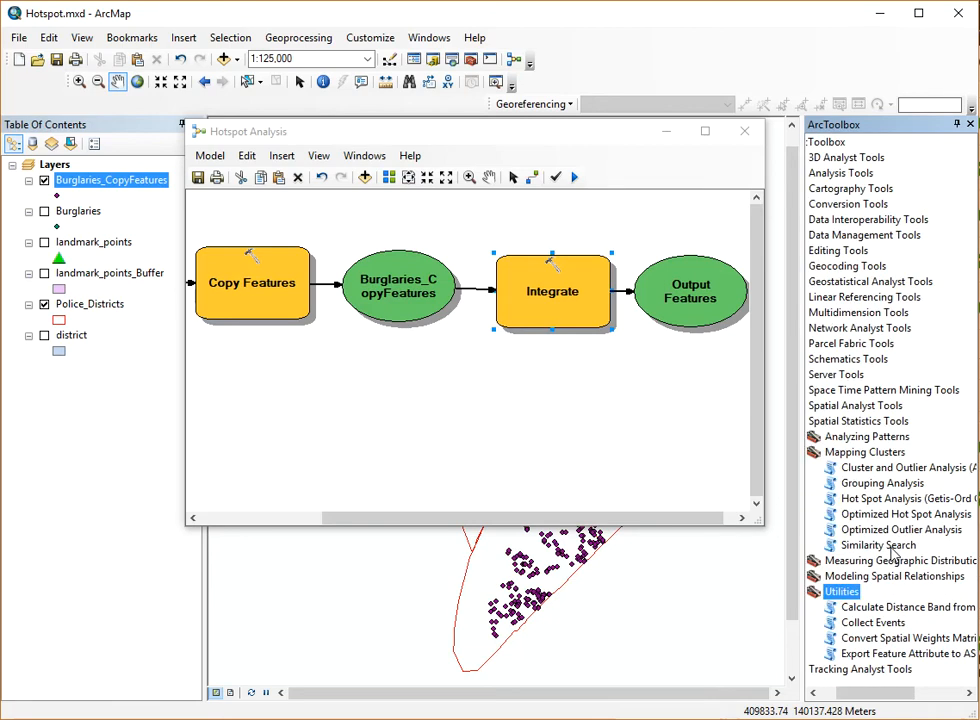
{"action": "left_click", "coordinate": [908, 624]}
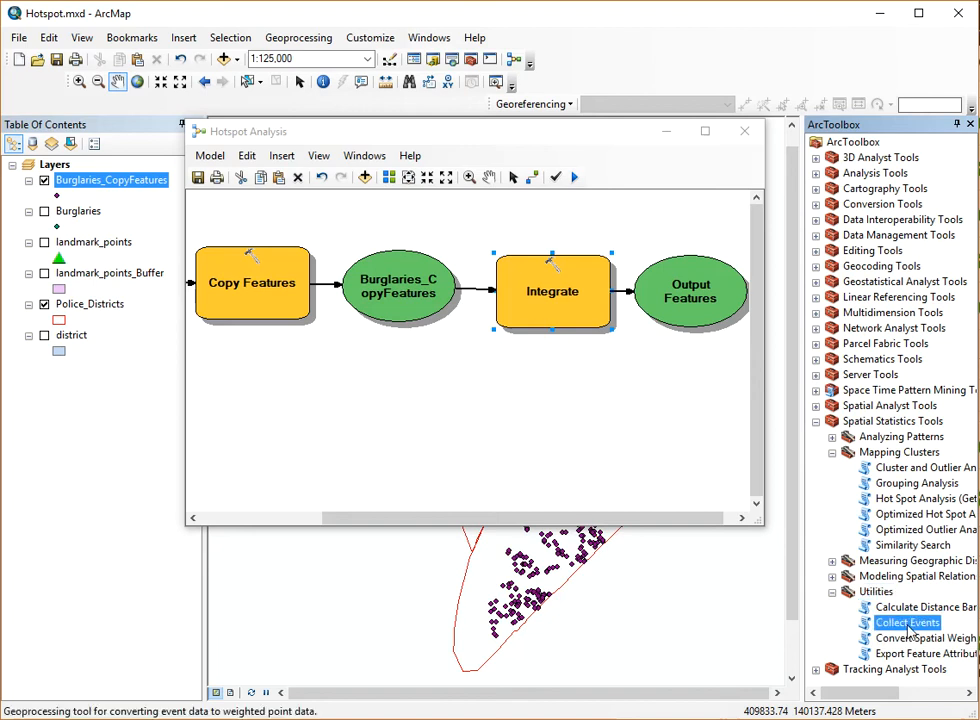
{"action": "left_click_drag", "start_coordinate": [908, 624], "coordinate": [648, 430]}
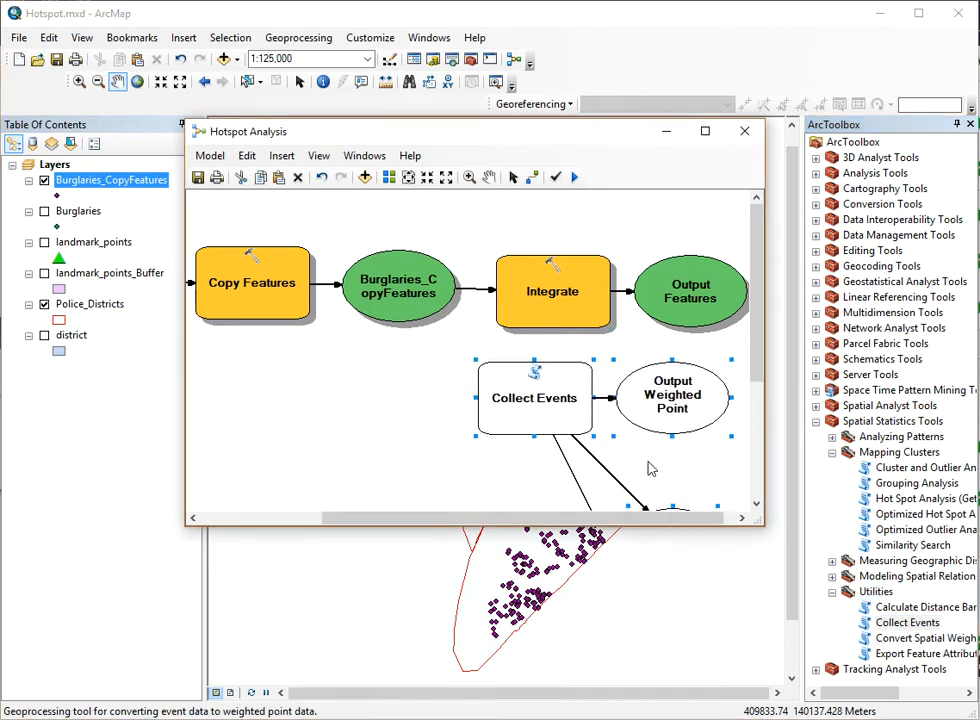
{"action": "left_click_drag", "start_coordinate": [657, 524], "coordinate": [655, 636]}
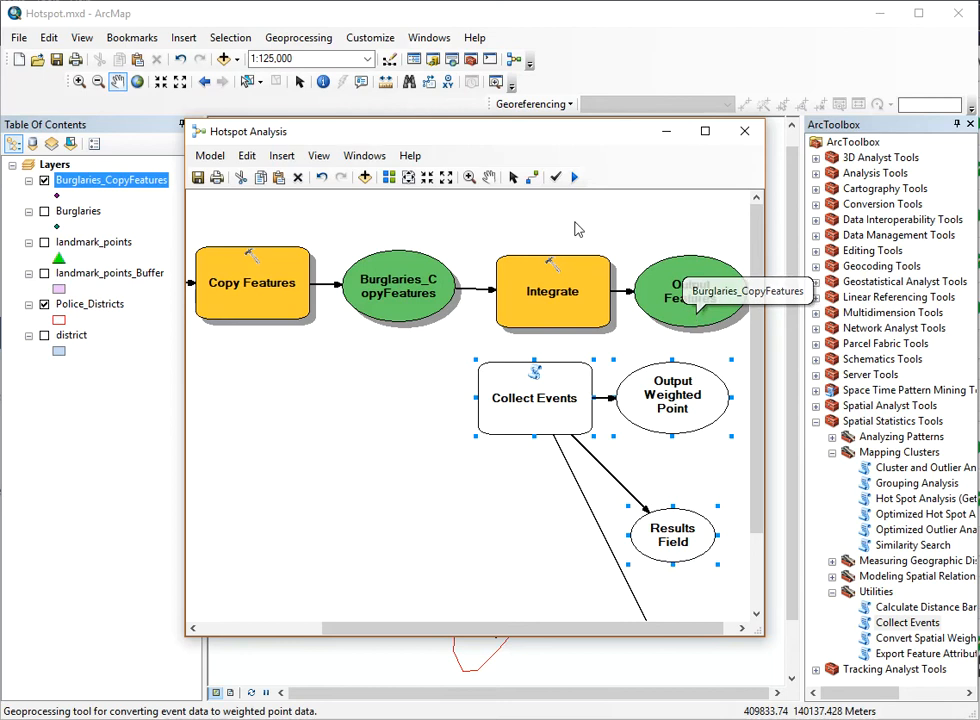
Connect Burglaries_CopyFeatures to the Collect Events tool as its Input Incident Features.
{"action": "left_click", "coordinate": [531, 179]}
{"action": "left_click_drag", "start_coordinate": [416, 305], "coordinate": [510, 396]}
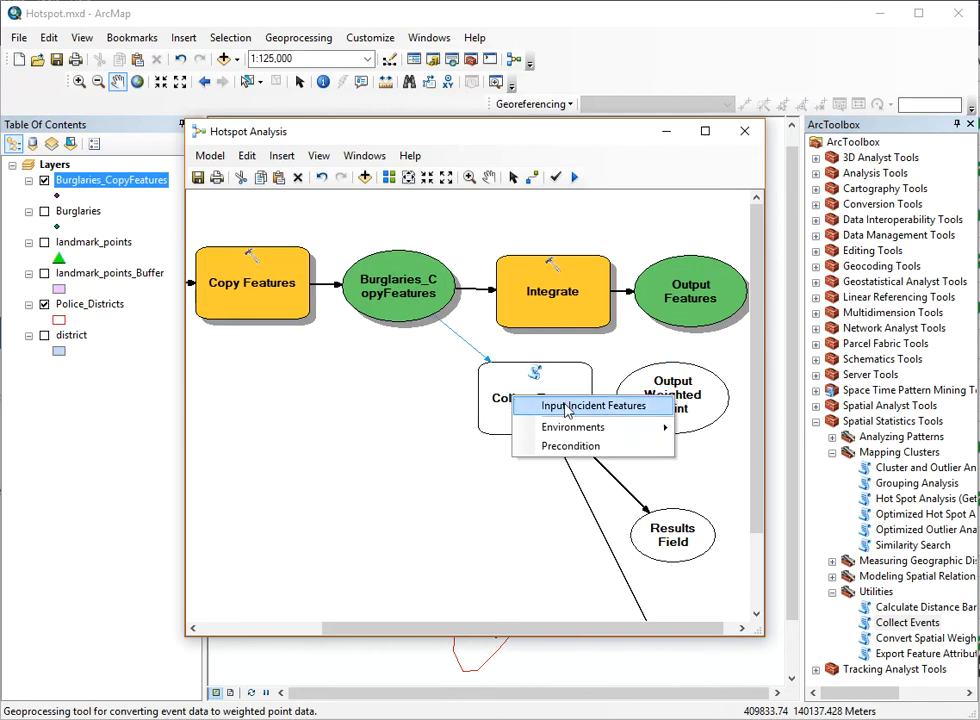
{"action": "left_click", "coordinate": [556, 408]}
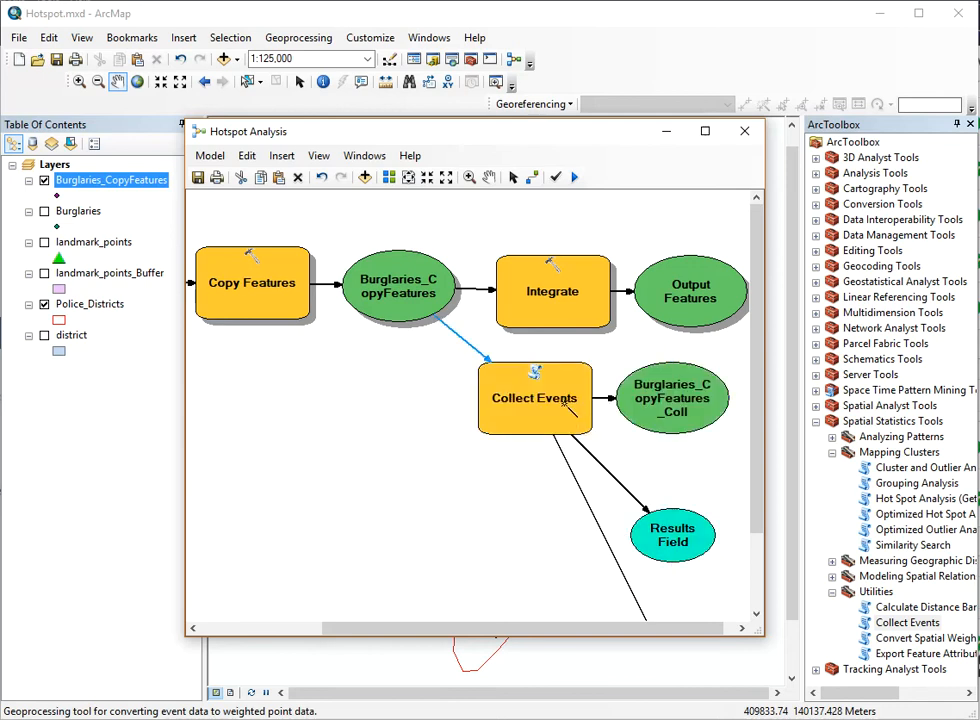
{"action": "left_click", "coordinate": [513, 177]}
Rename the Collect Events output weighted point feature class to Burglaries_CollectEvents within the DC Crime Analysis geodatabase.
{"action": "left_click", "coordinate": [537, 405]}
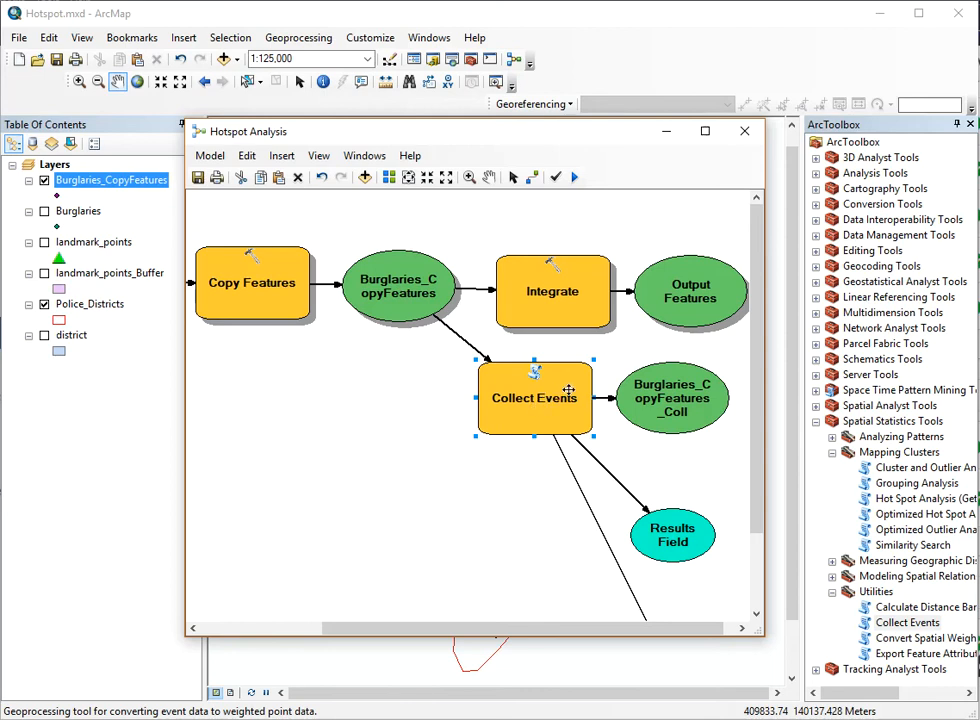
{"action": "double_click", "coordinate": [575, 390]}
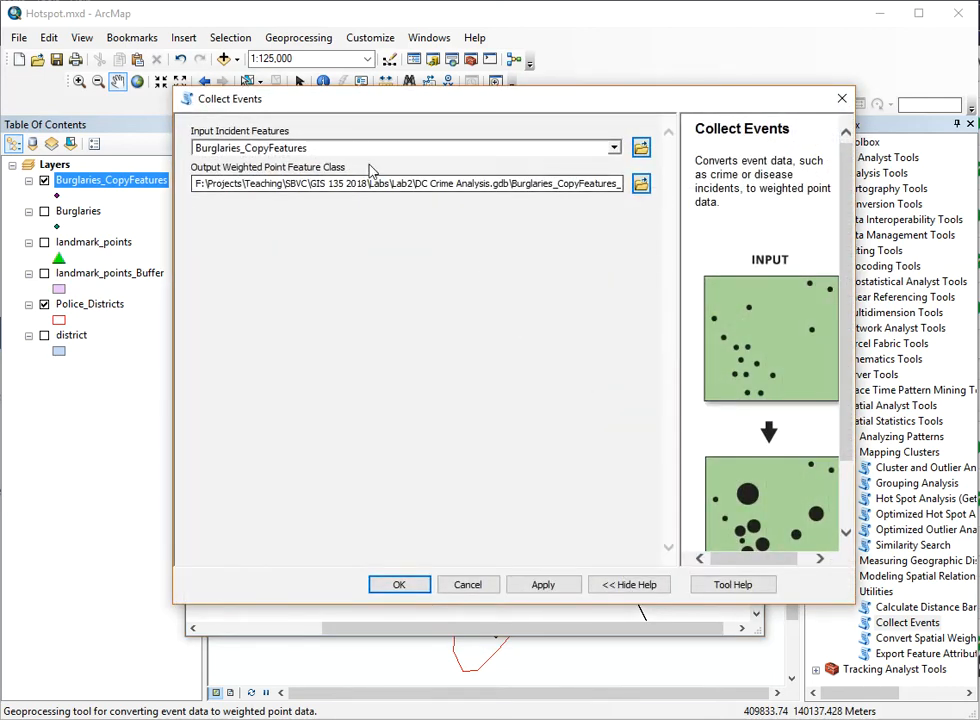
{"action": "left_click_drag", "start_coordinate": [566, 186], "coordinate": [636, 186]}
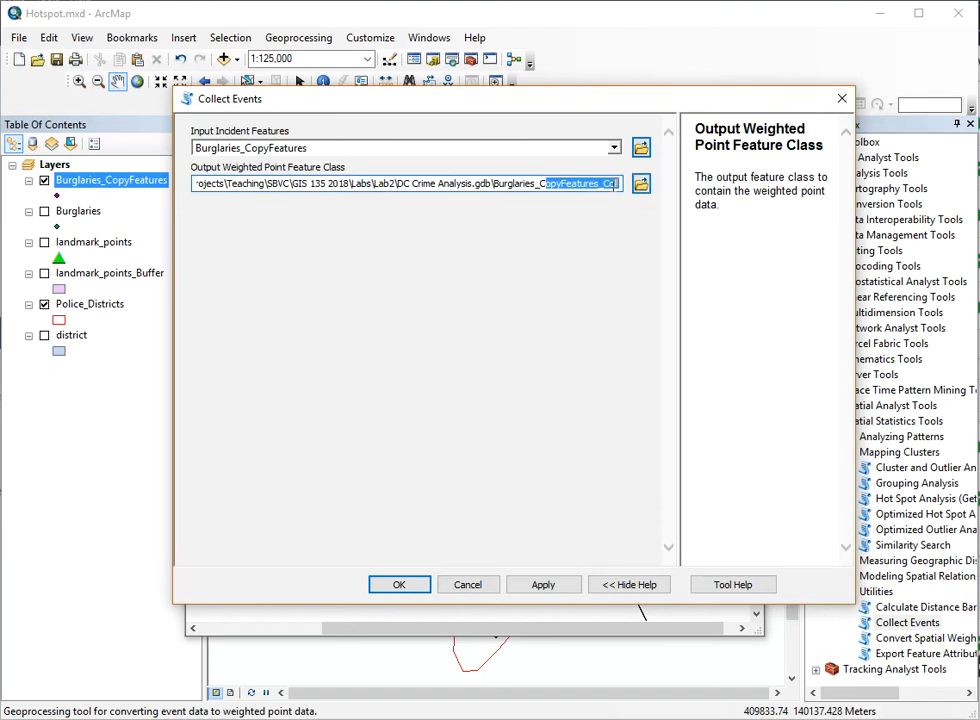
{"action": "left_click", "coordinate": [622, 183]}
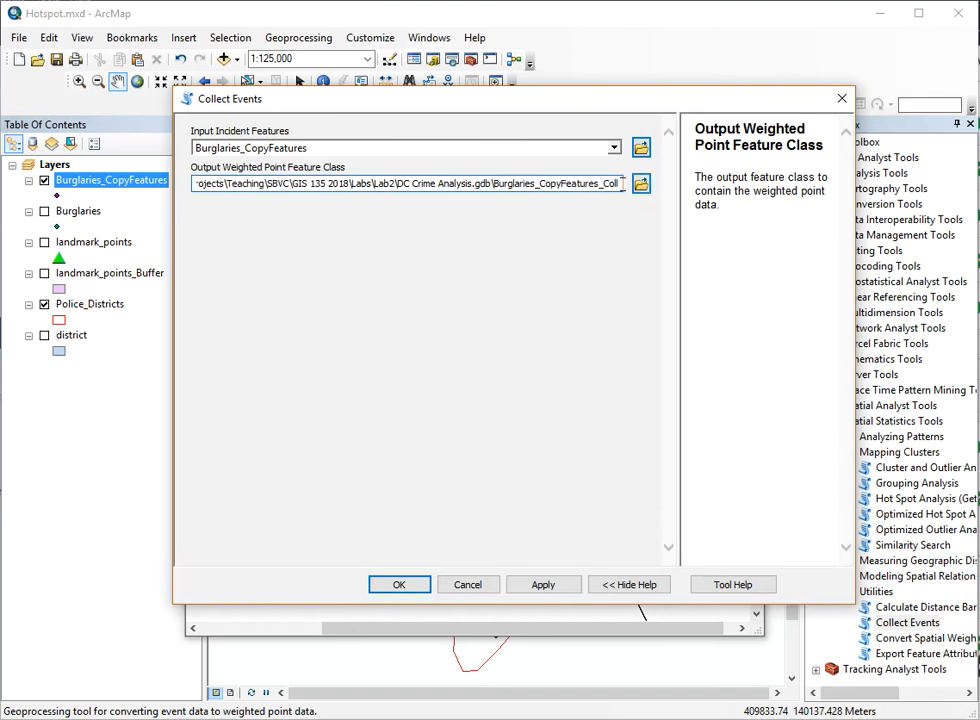
{"action": "left_click_drag", "start_coordinate": [622, 183], "coordinate": [543, 185]}
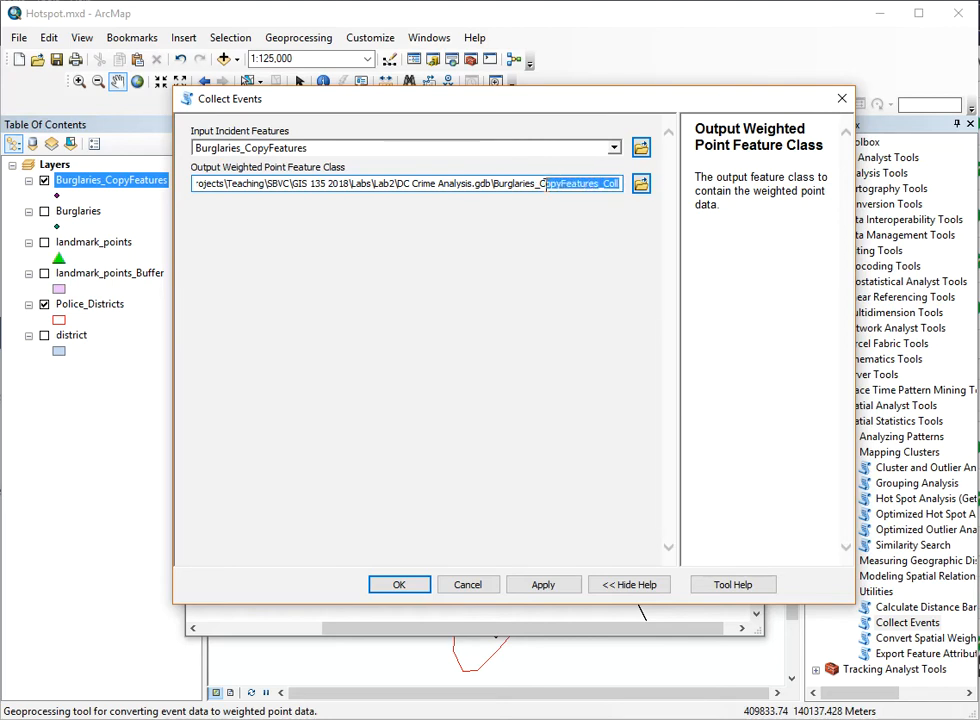
{"action": "type", "text": "o"}
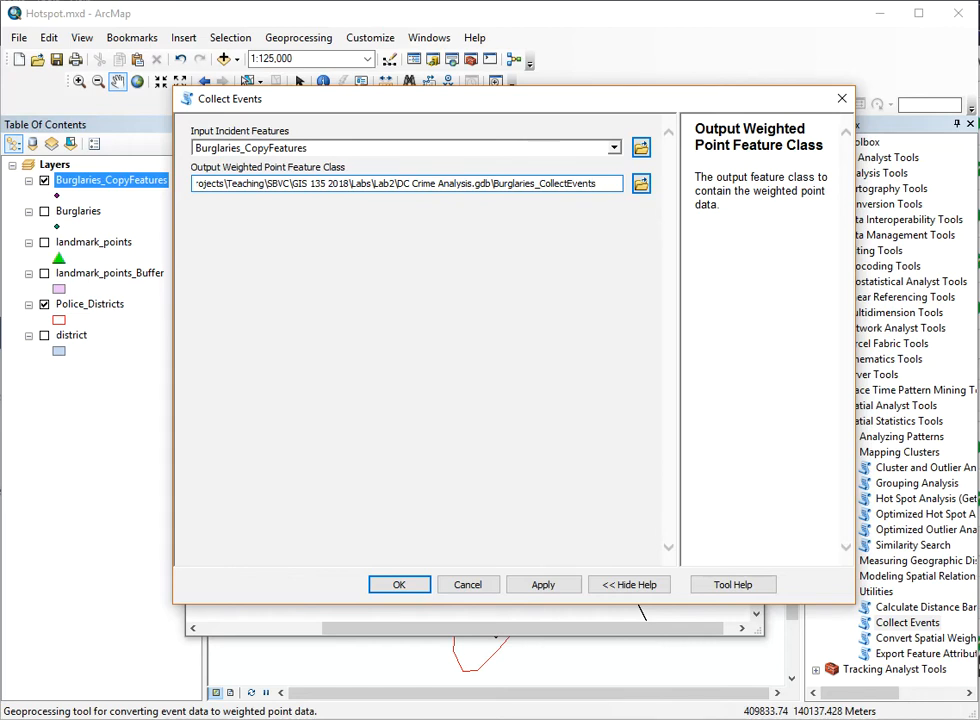
{"action": "left_click", "coordinate": [399, 585]}
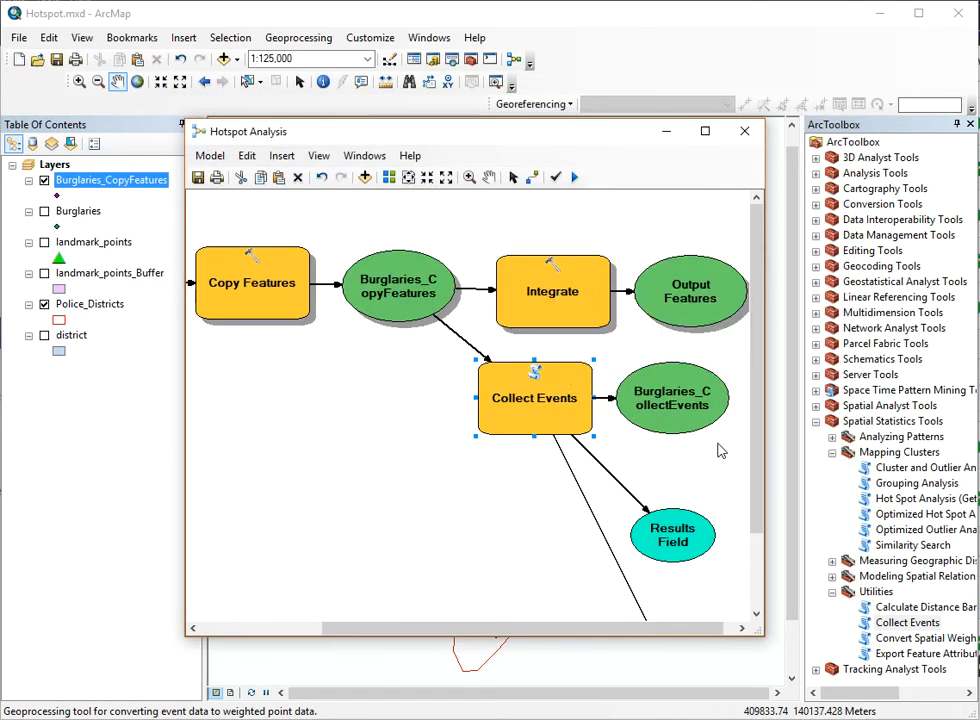
Run the Collect Events process and add its Burglaries_CollectEvents output to the map display.
{"action": "right_click", "coordinate": [541, 402]}
{"action": "left_click", "coordinate": [576, 451]}
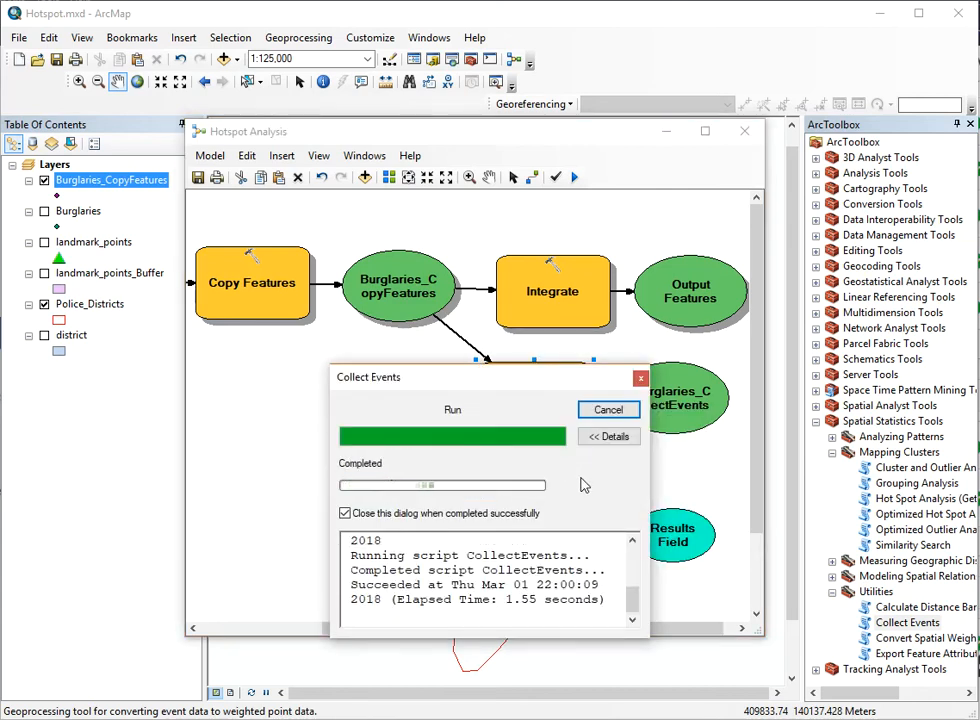
{"action": "left_click_drag", "start_coordinate": [560, 628], "coordinate": [612, 634]}
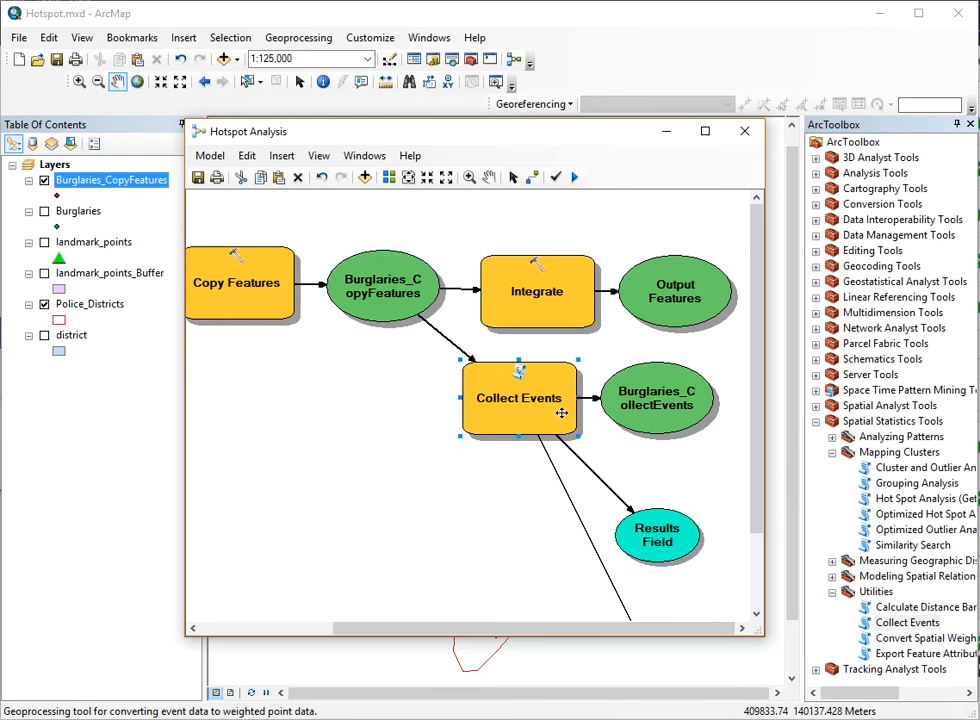
{"action": "right_click", "coordinate": [657, 404]}
{"action": "left_click", "coordinate": [713, 467]}
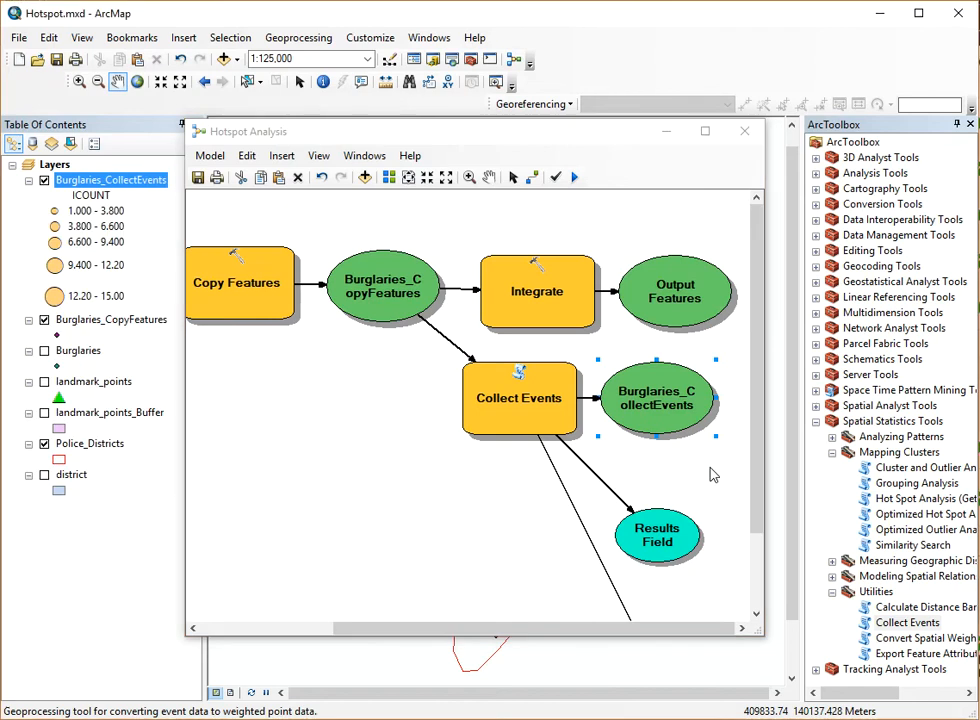
Move the model window aside to examine the Burglaries_CollectEvents points on the map, and bring it back clear of the toolbox list.
{"action": "left_click_drag", "start_coordinate": [518, 132], "coordinate": [684, 523]}
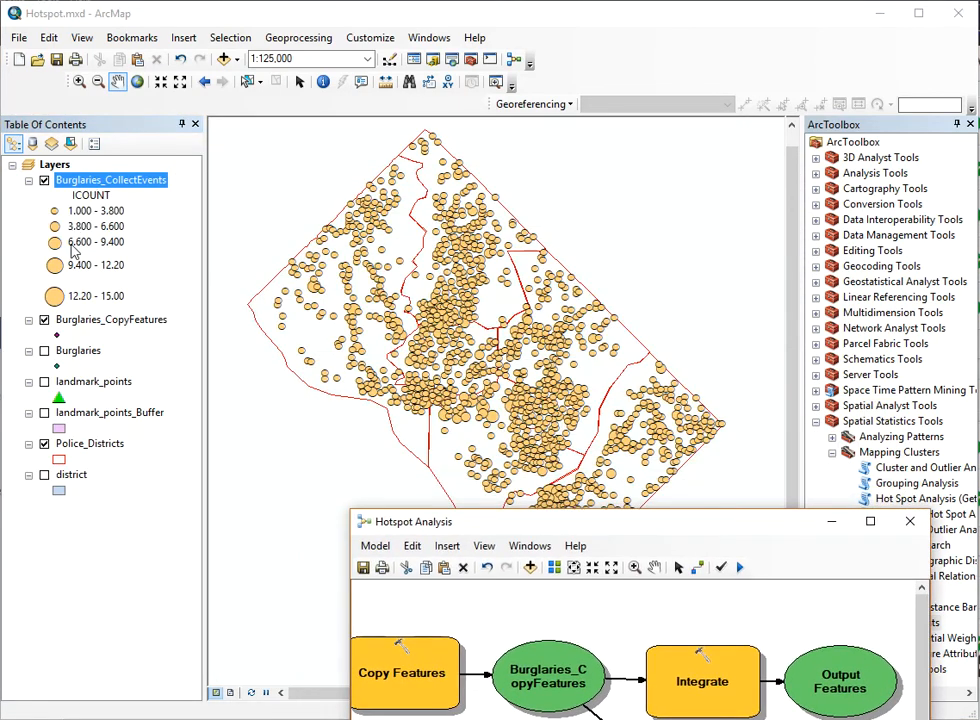
{"action": "left_click_drag", "start_coordinate": [619, 529], "coordinate": [508, 101]}
{"action": "left_click_drag", "start_coordinate": [810, 425], "coordinate": [818, 497]}
{"action": "left_click_drag", "start_coordinate": [675, 590], "coordinate": [757, 577]}
{"action": "scroll", "coordinate": [734, 362], "scroll_direction": "up", "scroll_amount": 2}
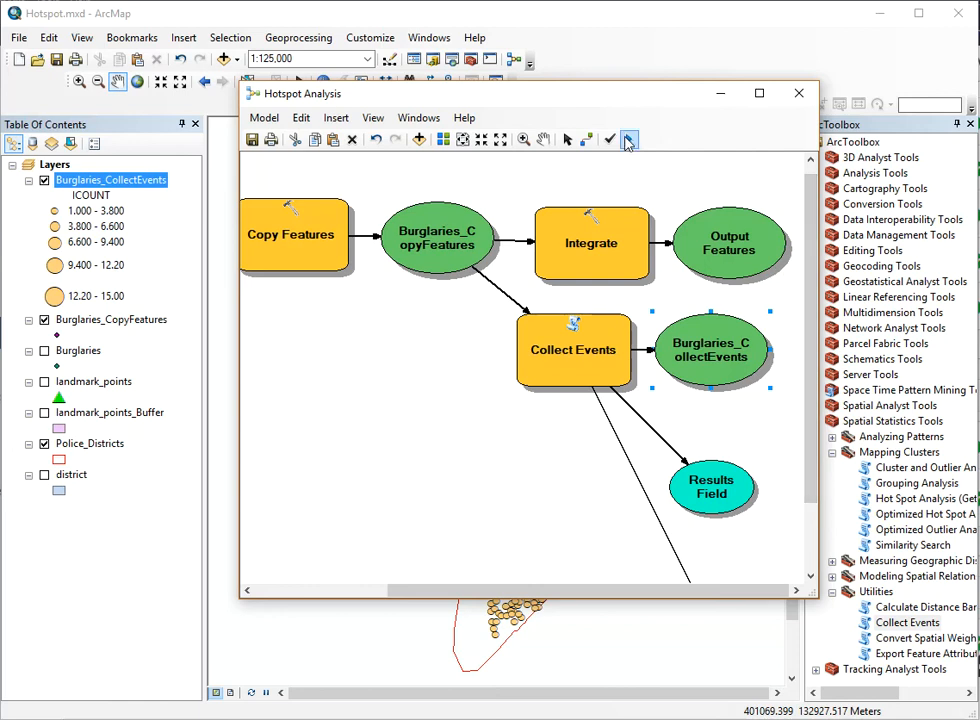
{"action": "left_click_drag", "start_coordinate": [606, 98], "coordinate": [465, 102]}
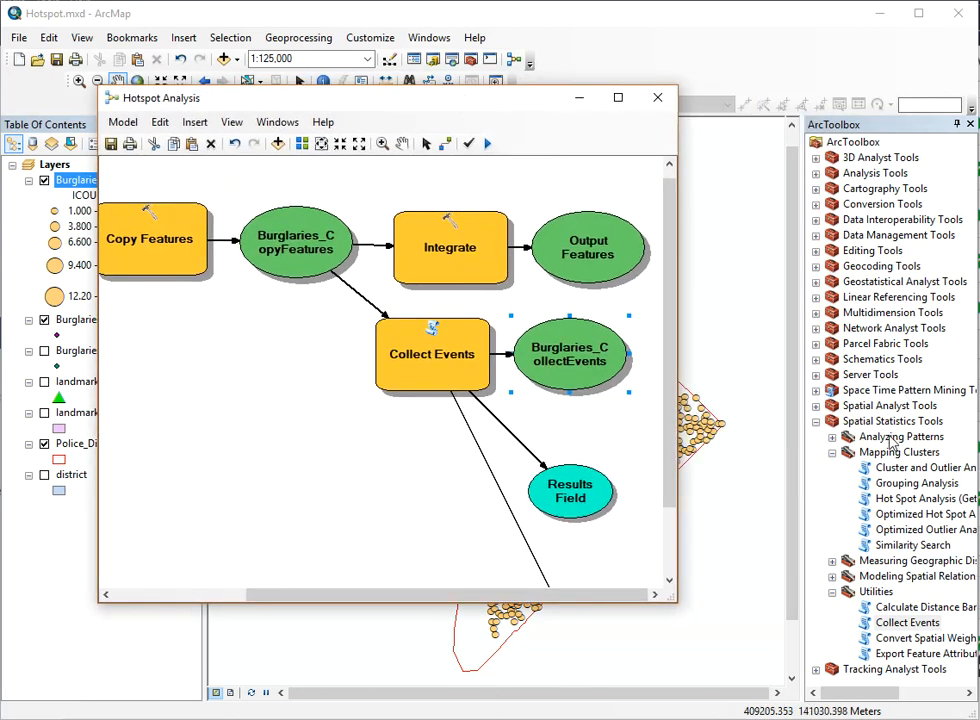
{"action": "left_click", "coordinate": [816, 421]}
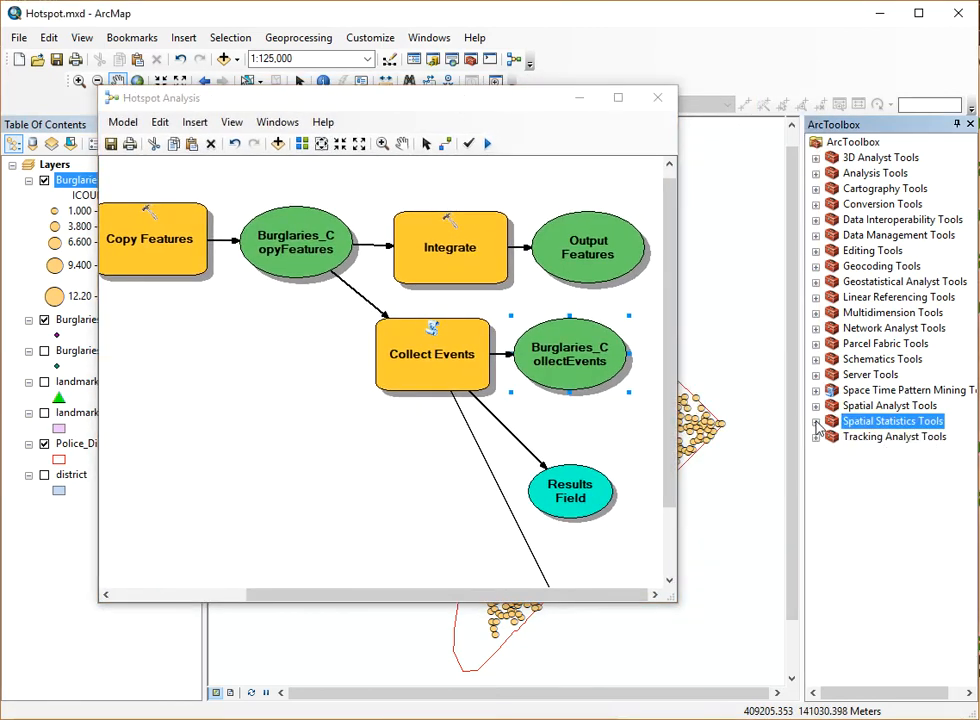
{"action": "left_click", "coordinate": [822, 407]}
{"action": "left_click", "coordinate": [818, 407]}
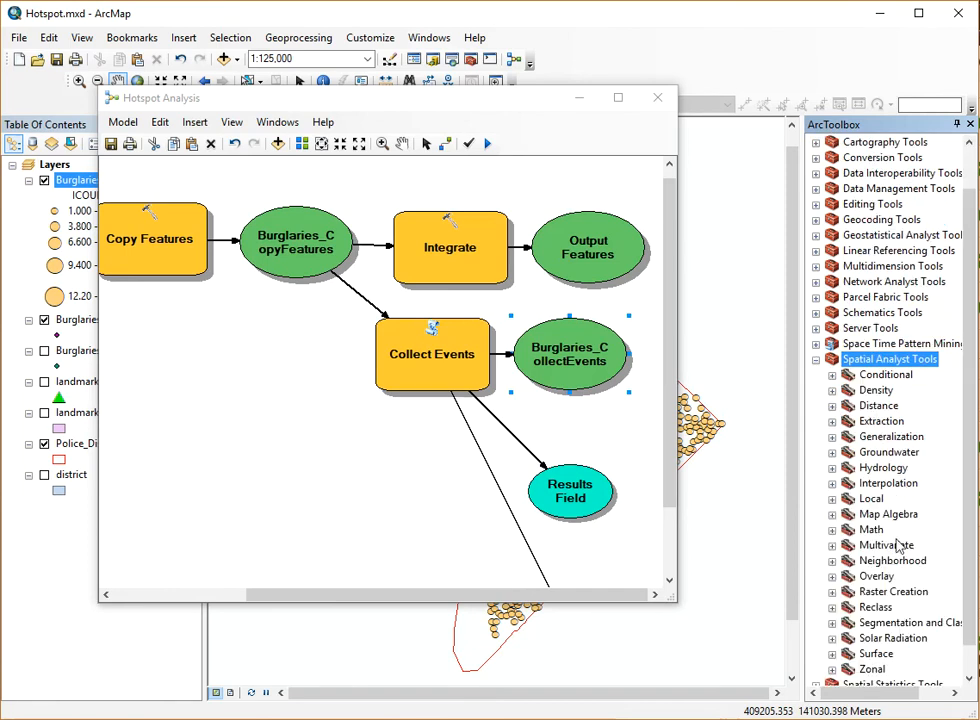
{"action": "left_click", "coordinate": [816, 359]}
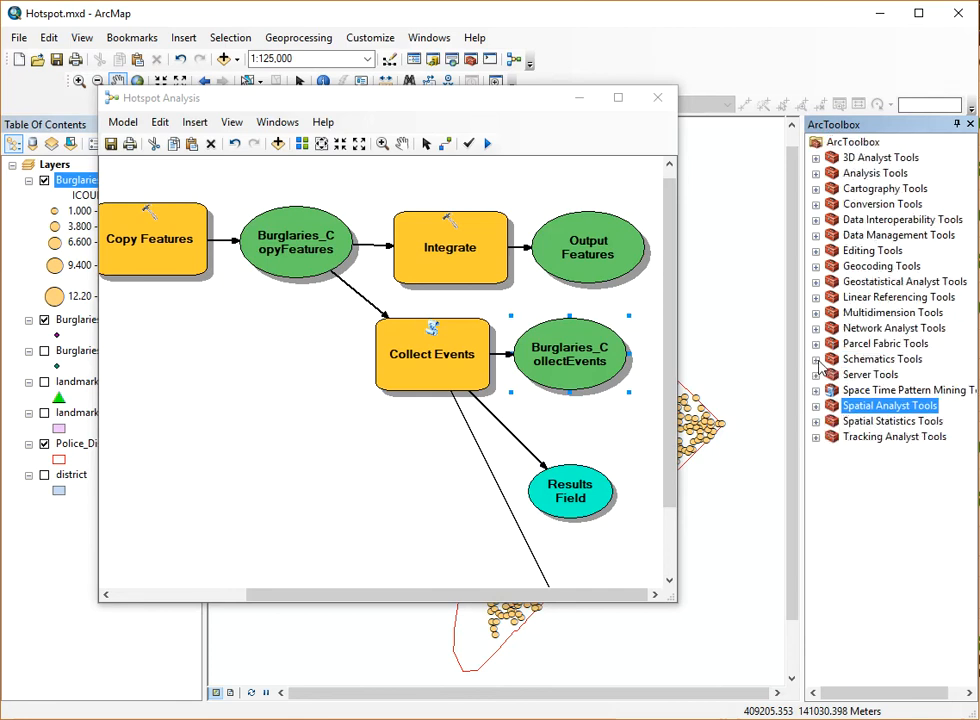
{"action": "left_click", "coordinate": [849, 422]}
{"action": "left_click", "coordinate": [816, 421]}
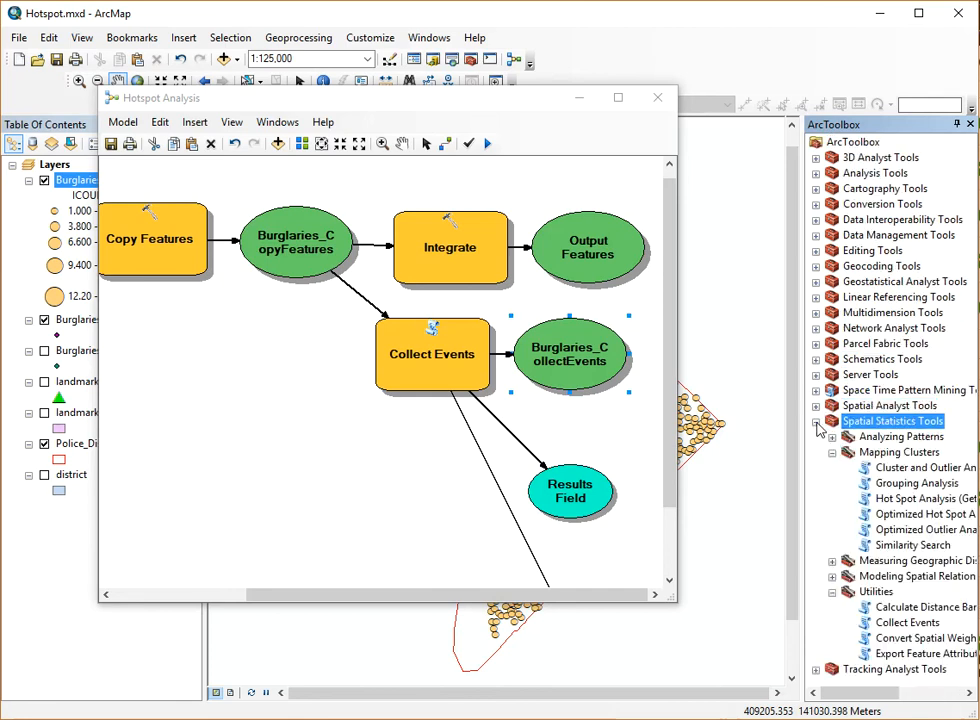
Add the Hot Spot Analysis (Getis-Ord Gi*) tool from Mapping Clusters to the model, placed beside the Burglaries_CollectEvents output.
{"action": "left_click", "coordinate": [895, 452]}
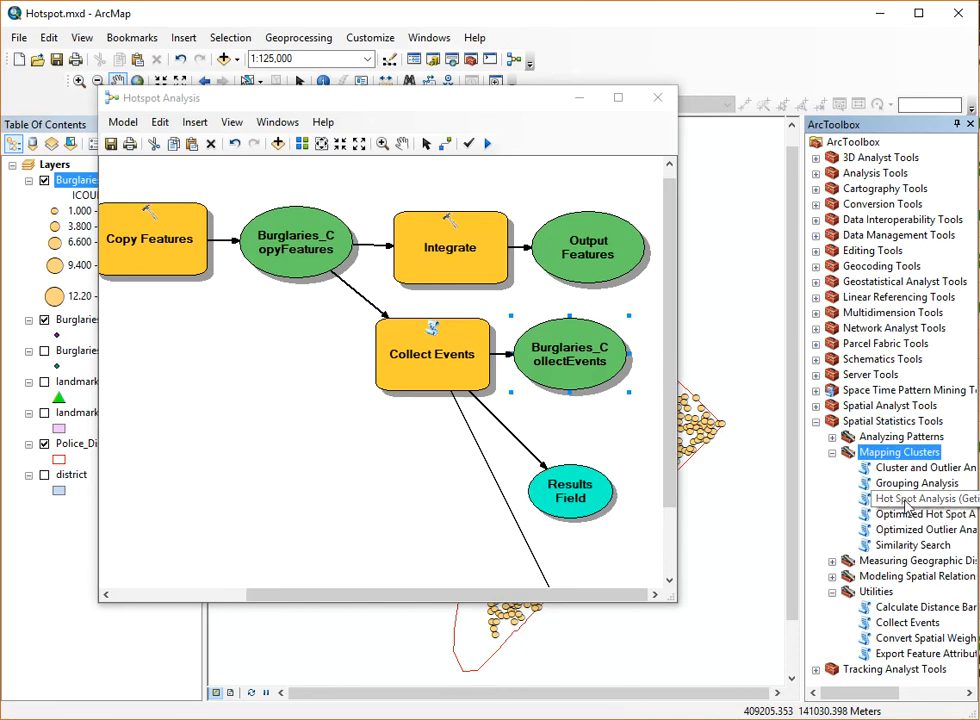
{"action": "left_click_drag", "start_coordinate": [906, 503], "coordinate": [640, 414]}
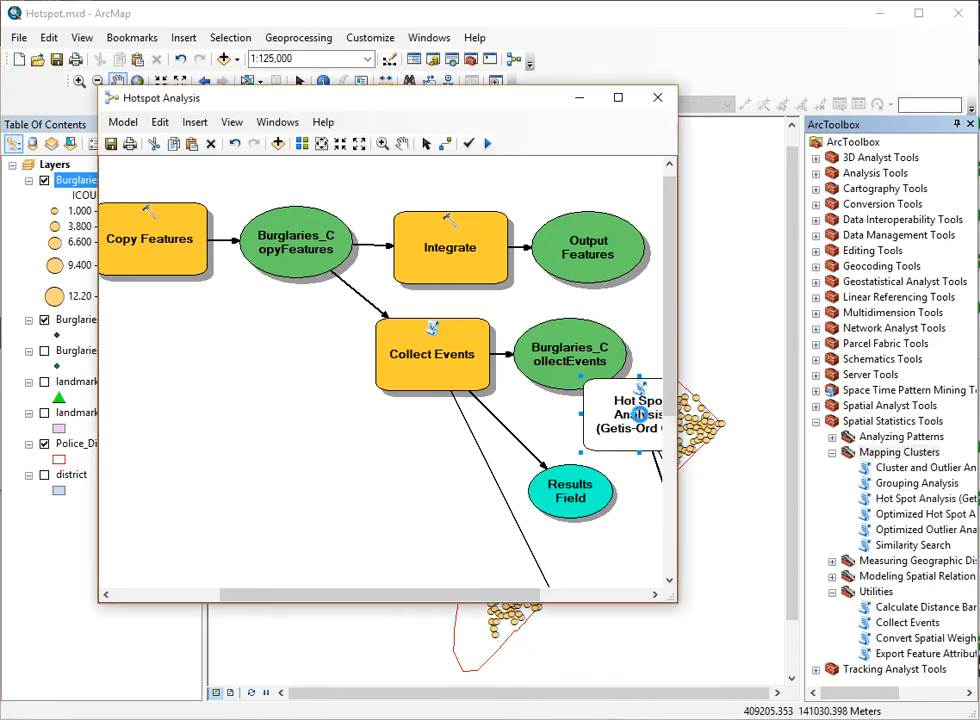
{"action": "left_click_drag", "start_coordinate": [536, 593], "coordinate": [636, 593]}
{"action": "left_click_drag", "start_coordinate": [489, 429], "coordinate": [566, 360]}
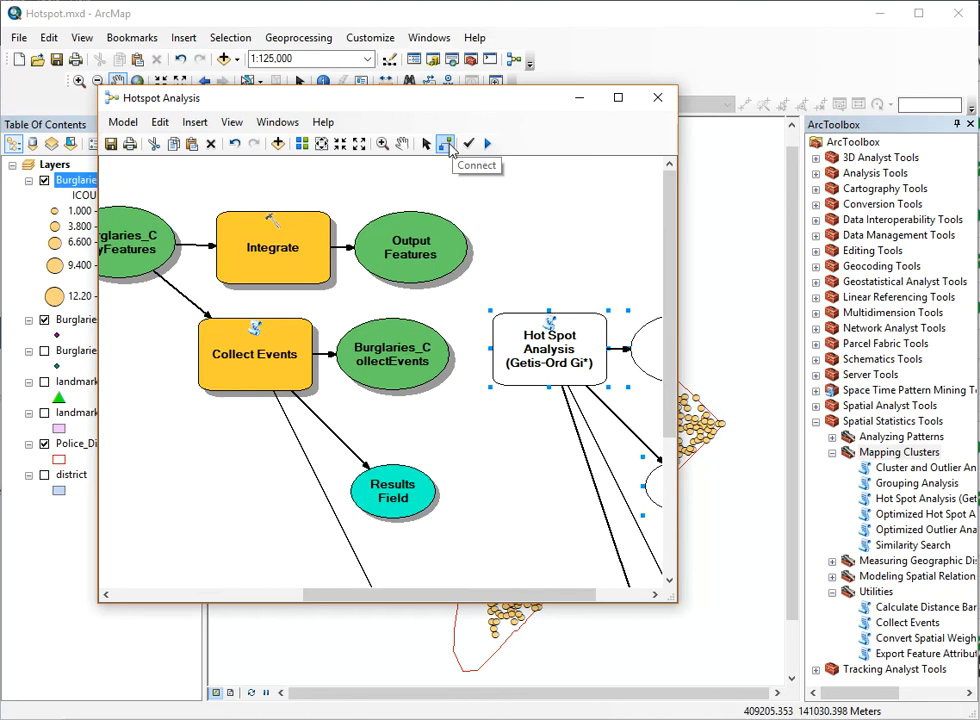
Connect Burglaries_CollectEvents to the Hot Spot Analysis tool as its Input Feature Class.
{"action": "left_click", "coordinate": [446, 145]}
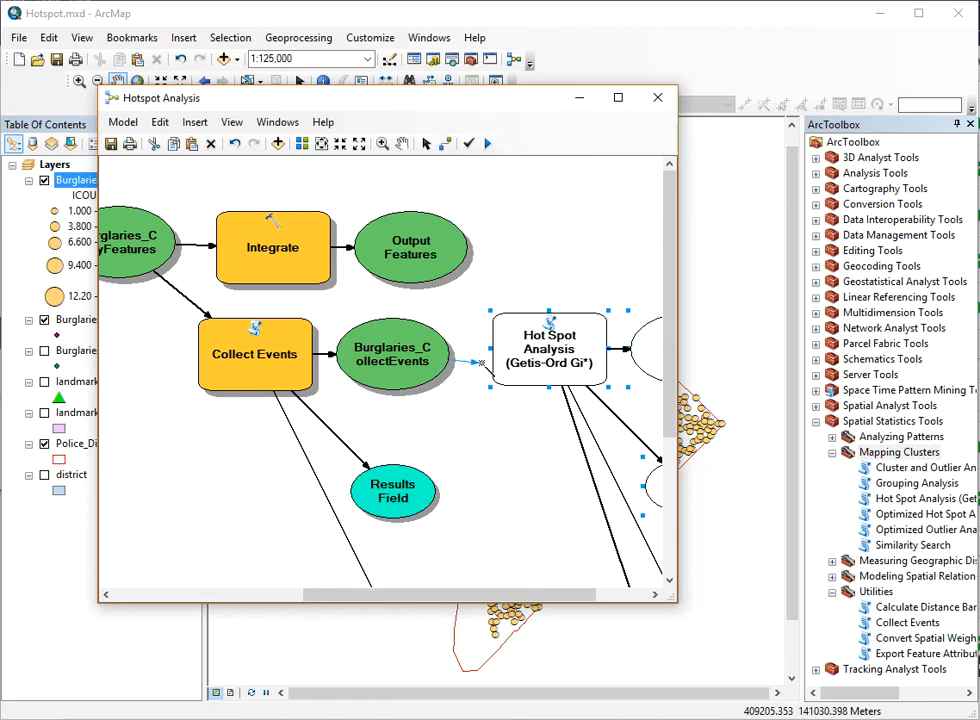
{"action": "left_click", "coordinate": [520, 350]}
{"action": "left_click", "coordinate": [564, 360]}
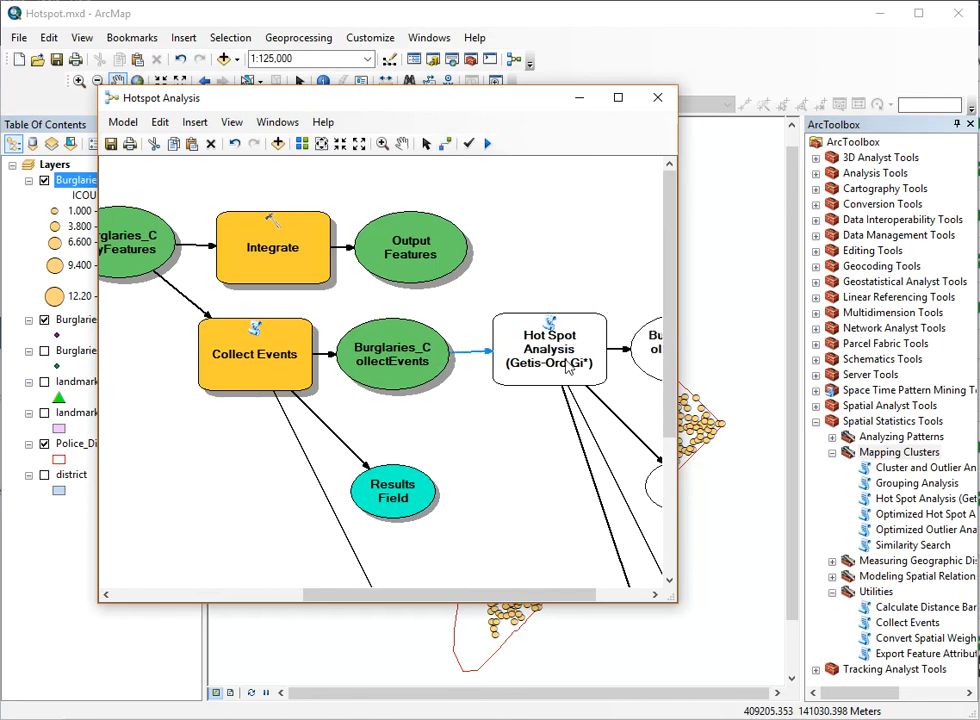
{"action": "left_click", "coordinate": [427, 143]}
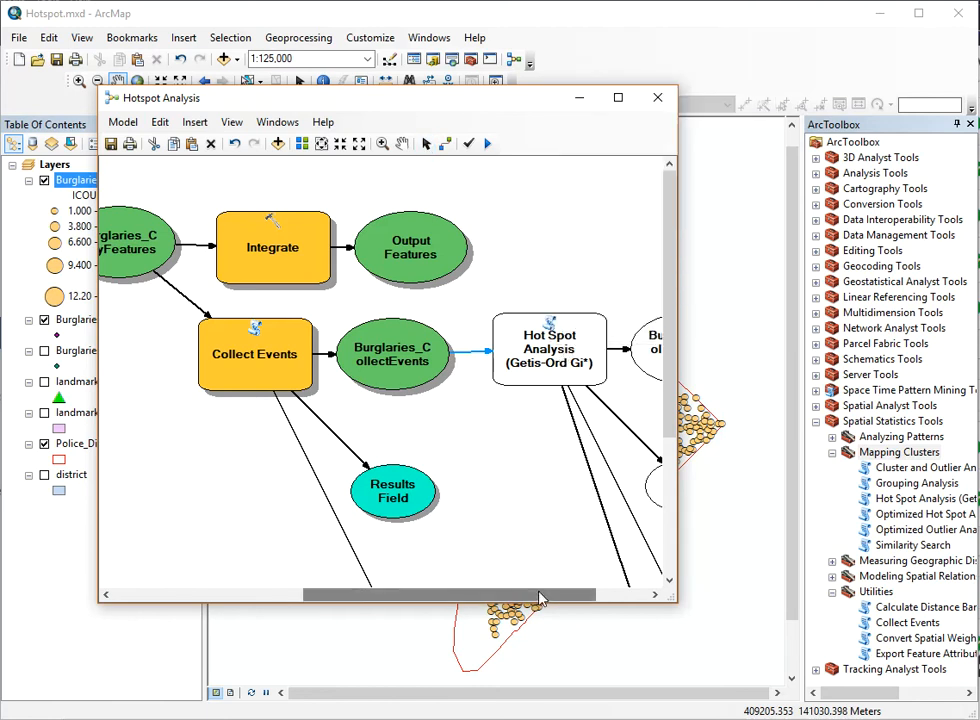
Set the Hot Spot Analysis input field to ICOUNT, keeping Burglaries_CollectEvents_Hot as the output feature class.
{"action": "left_click_drag", "start_coordinate": [540, 585], "coordinate": [597, 596]}
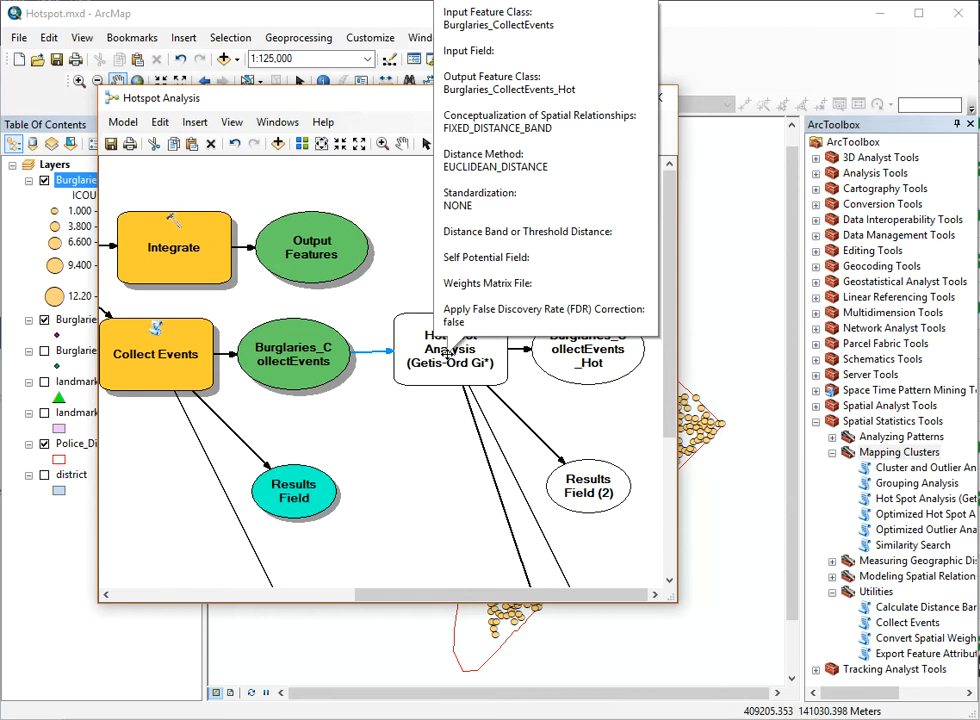
{"action": "double_click", "coordinate": [441, 366]}
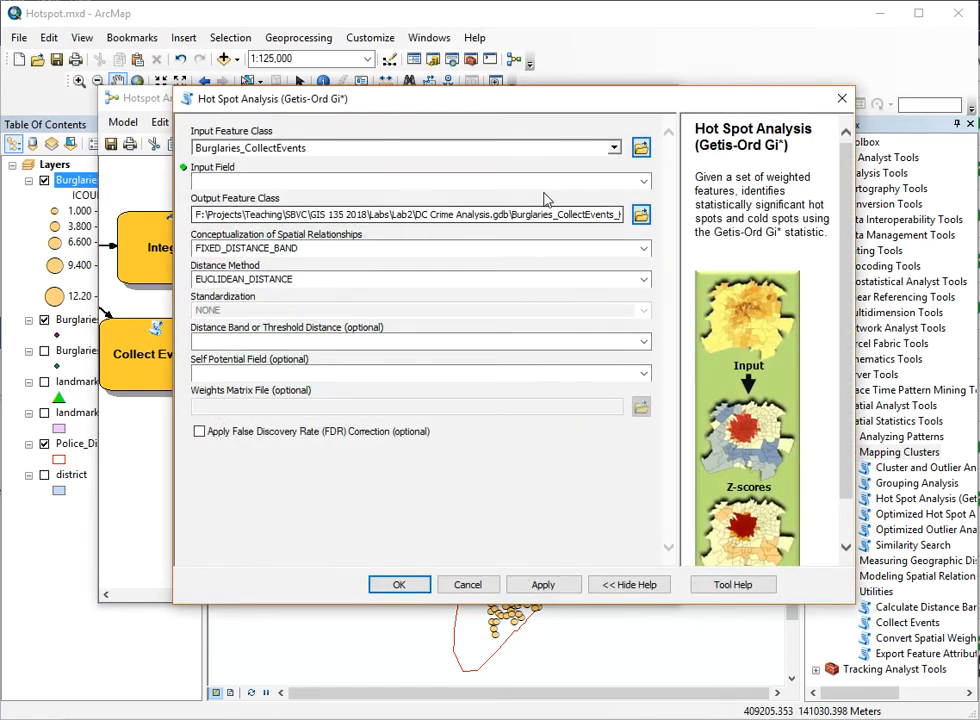
{"action": "left_click", "coordinate": [642, 183]}
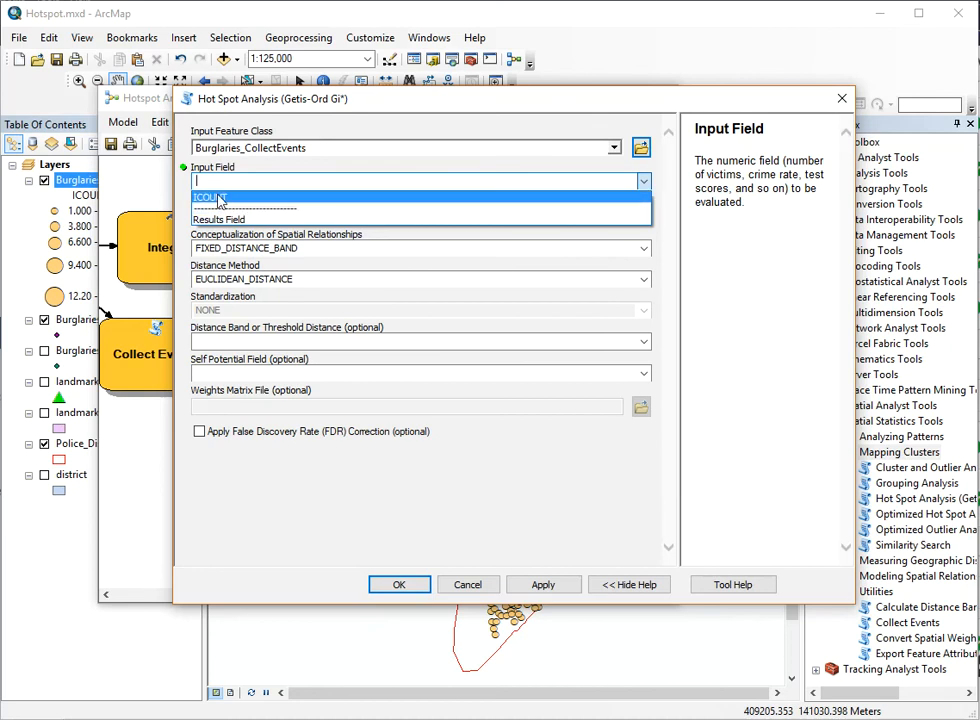
{"action": "left_click", "coordinate": [219, 200]}
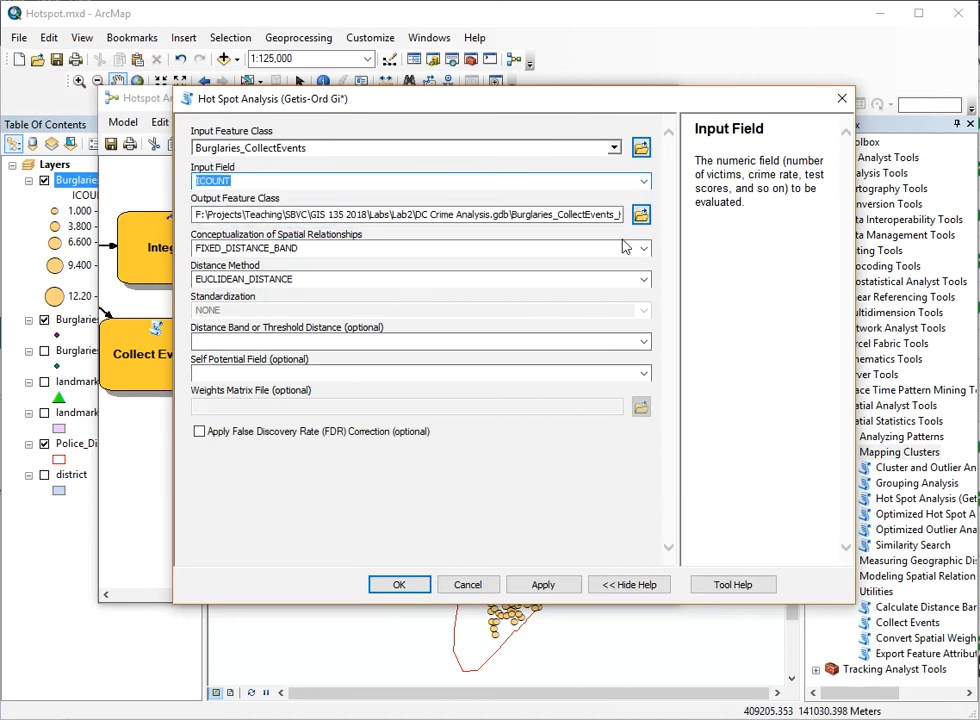
{"action": "left_click_drag", "start_coordinate": [558, 214], "coordinate": [638, 224]}
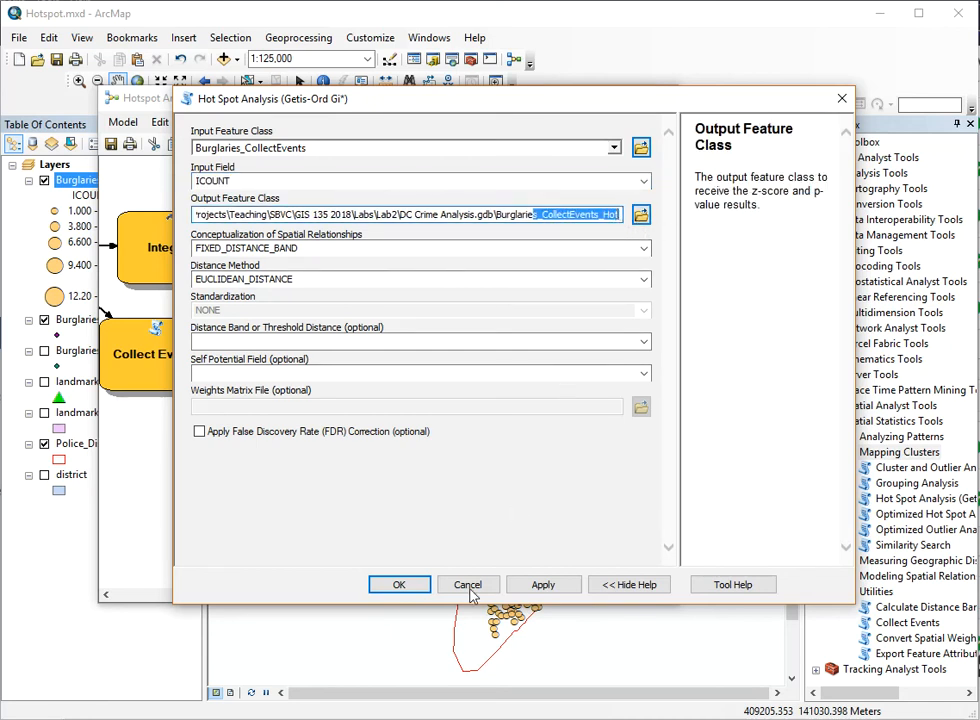
{"action": "left_click", "coordinate": [401, 585]}
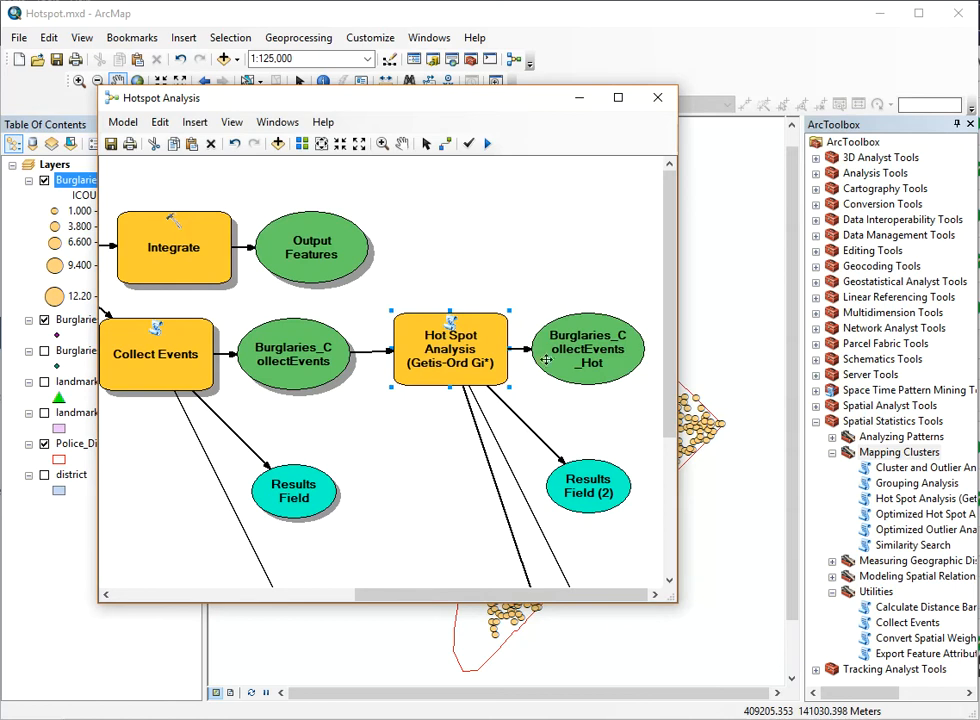
Run the Hot Spot Analysis process and add its Burglaries_CollectEvents_Hot output to the map display.
{"action": "right_click", "coordinate": [490, 348]}
{"action": "left_click", "coordinate": [516, 394]}
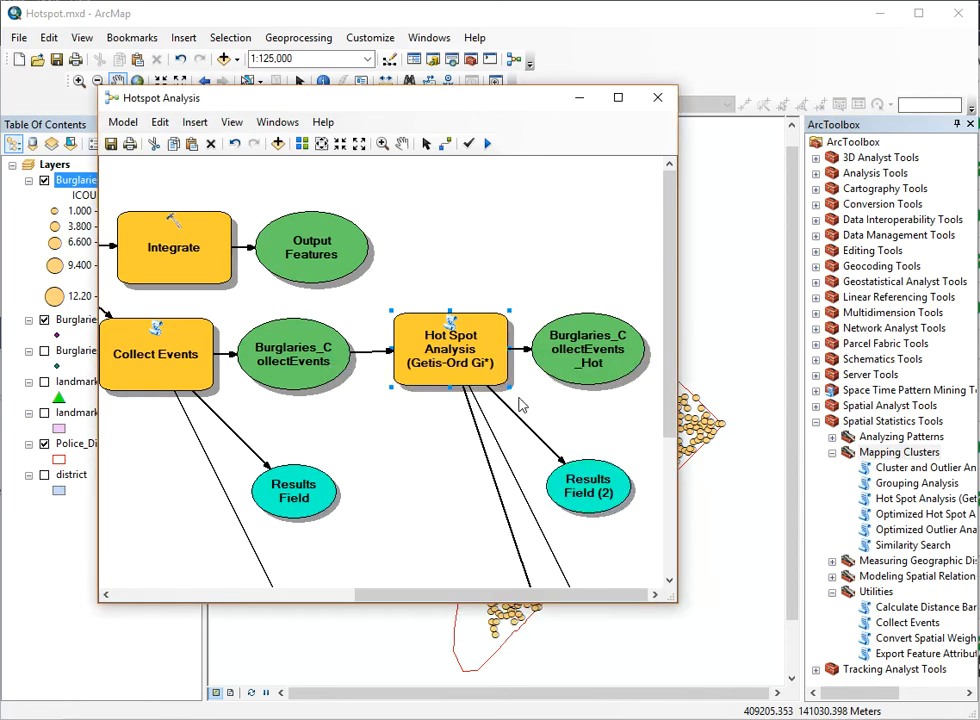
{"action": "left_click_drag", "start_coordinate": [513, 100], "coordinate": [630, 95]}
{"action": "right_click", "coordinate": [698, 322]}
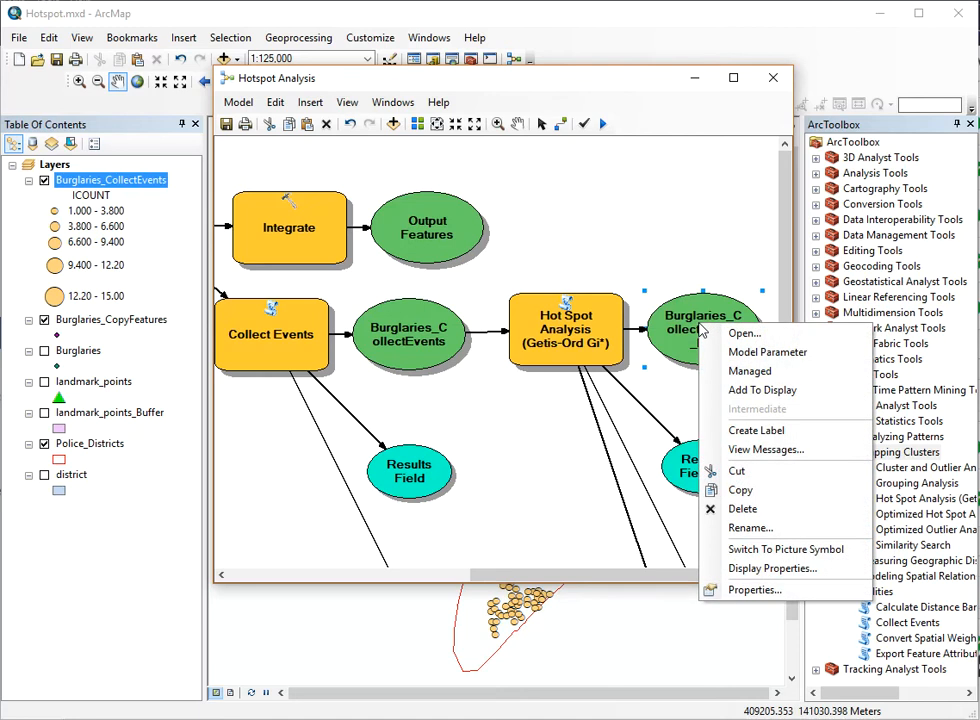
{"action": "left_click", "coordinate": [758, 400]}
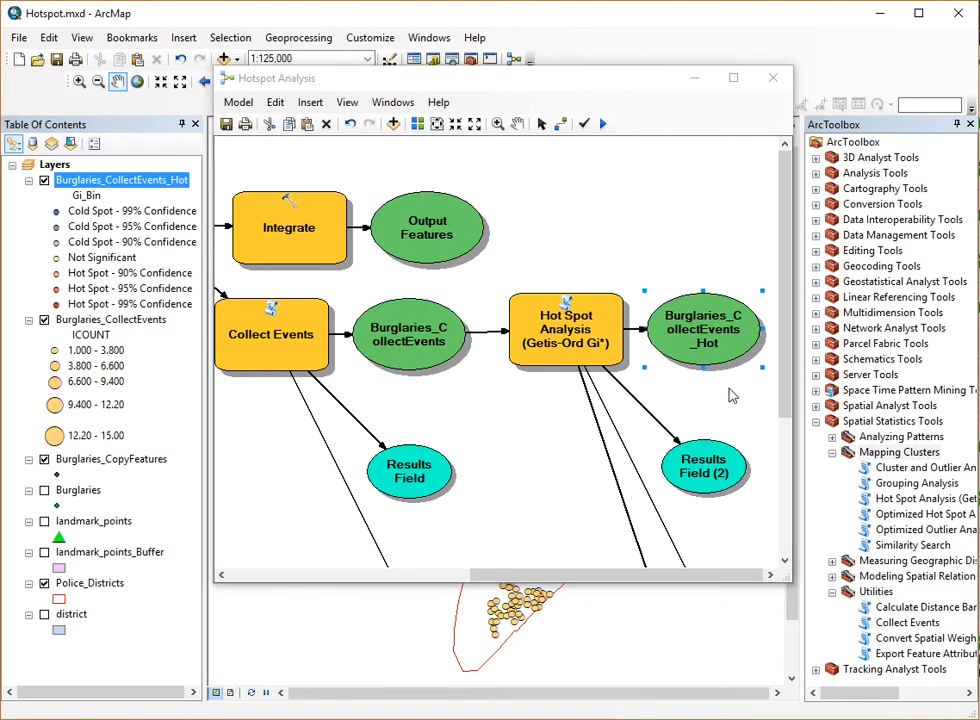
Zoom out the model diagram and place its window clear of the toolbox list.
{"action": "left_click_drag", "start_coordinate": [599, 84], "coordinate": [640, 140]}
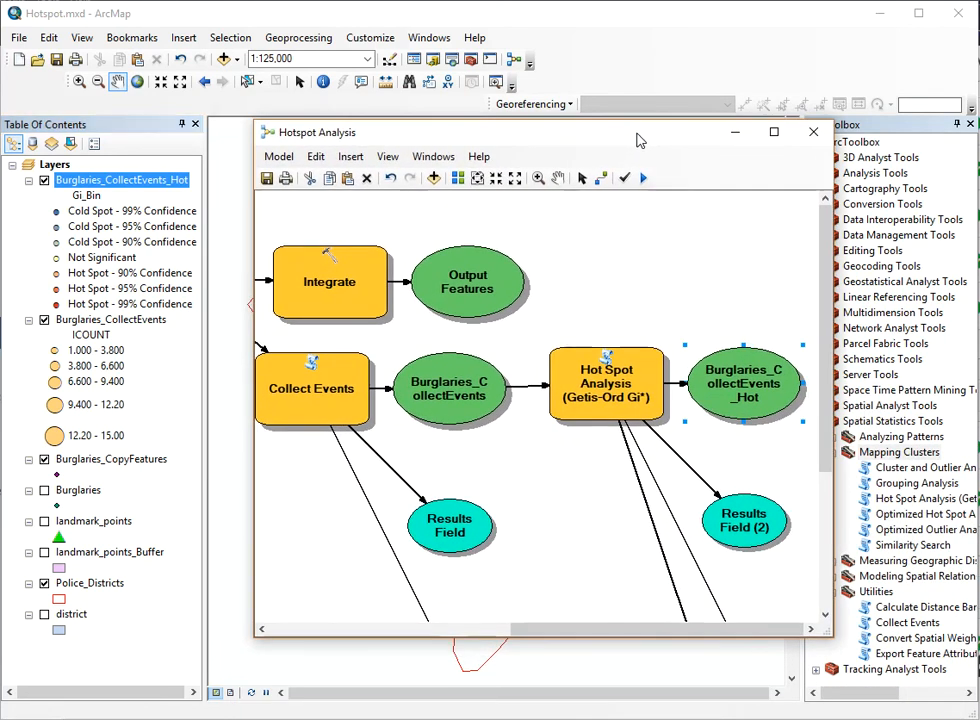
{"action": "left_click", "coordinate": [514, 178]}
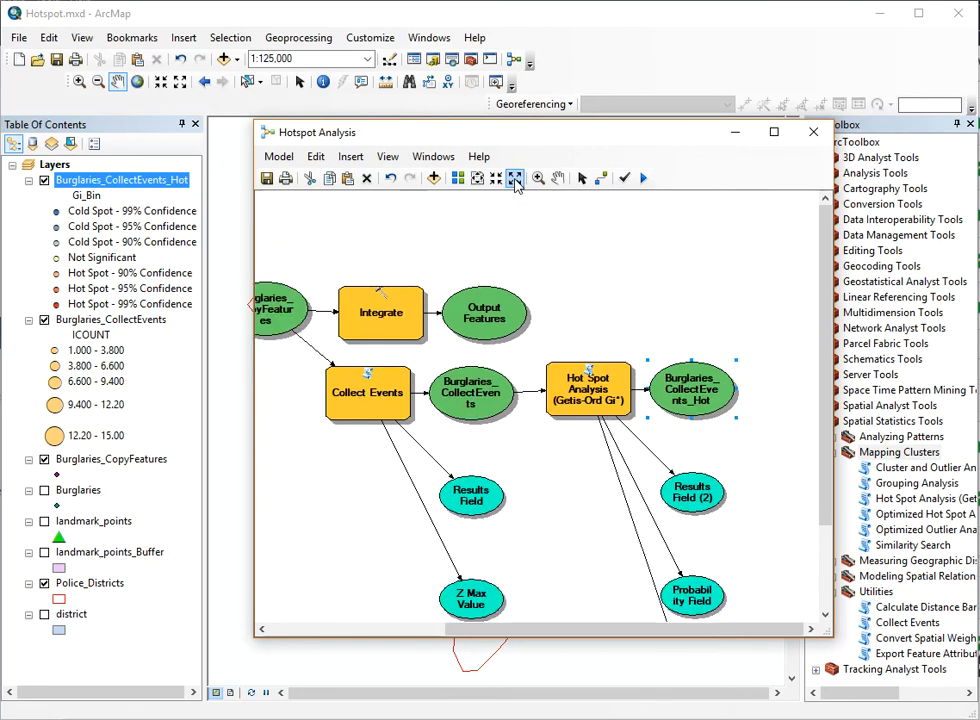
{"action": "mouse_move", "coordinate": [602, 632]}
{"action": "left_mouse_down"}
{"action": "mouse_move", "coordinate": [502, 634]}
{"action": "mouse_move", "coordinate": [624, 636]}
{"action": "left_mouse_up"}
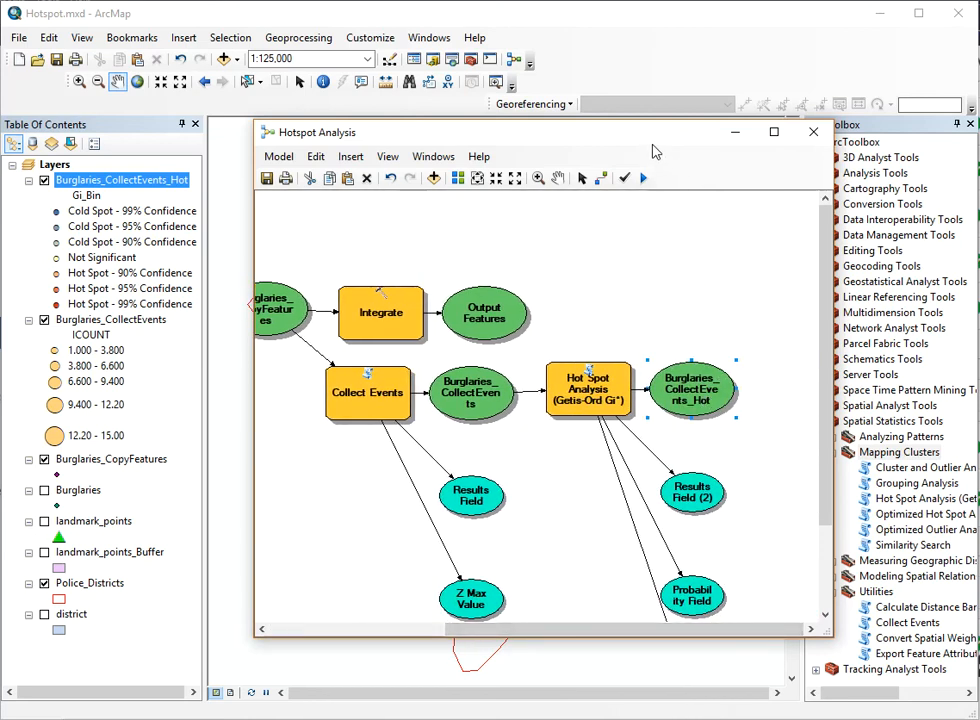
{"action": "left_click_drag", "start_coordinate": [652, 141], "coordinate": [540, 124]}
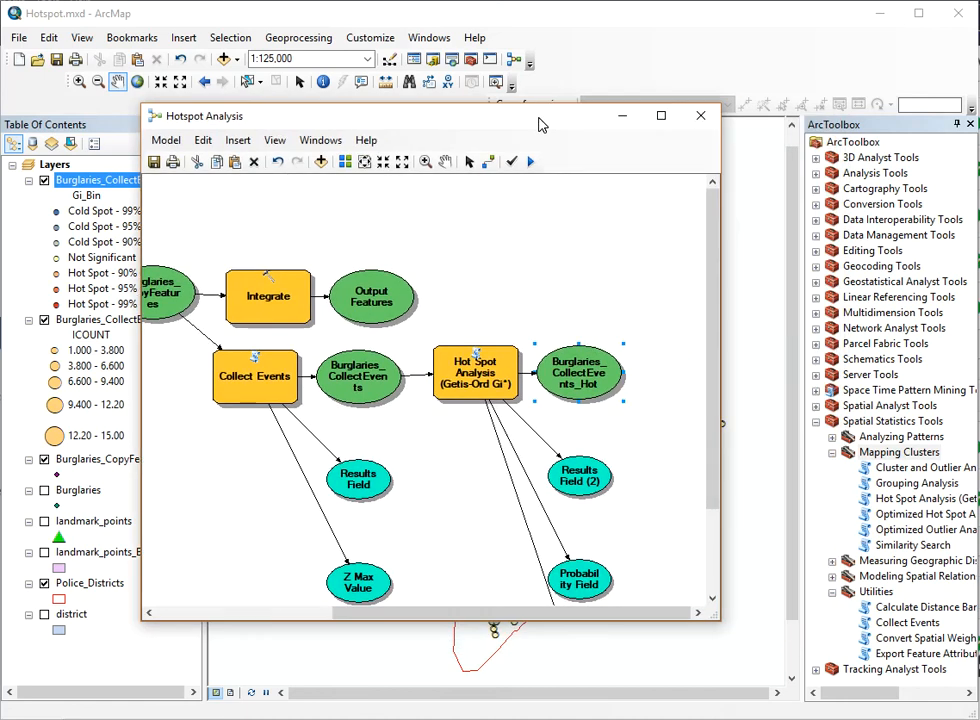
Add the IDW tool from the Spatial Analyst Interpolation toolset to the model, placed beside Burglaries_CollectEvents_Hot.
{"action": "left_click", "coordinate": [817, 423]}
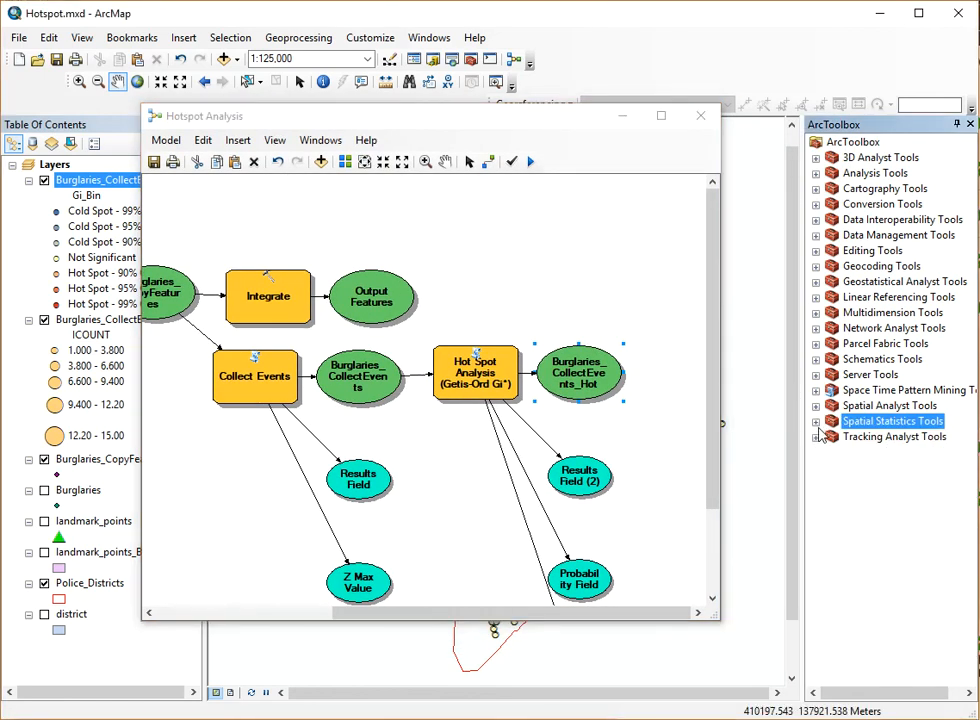
{"action": "left_click", "coordinate": [866, 406]}
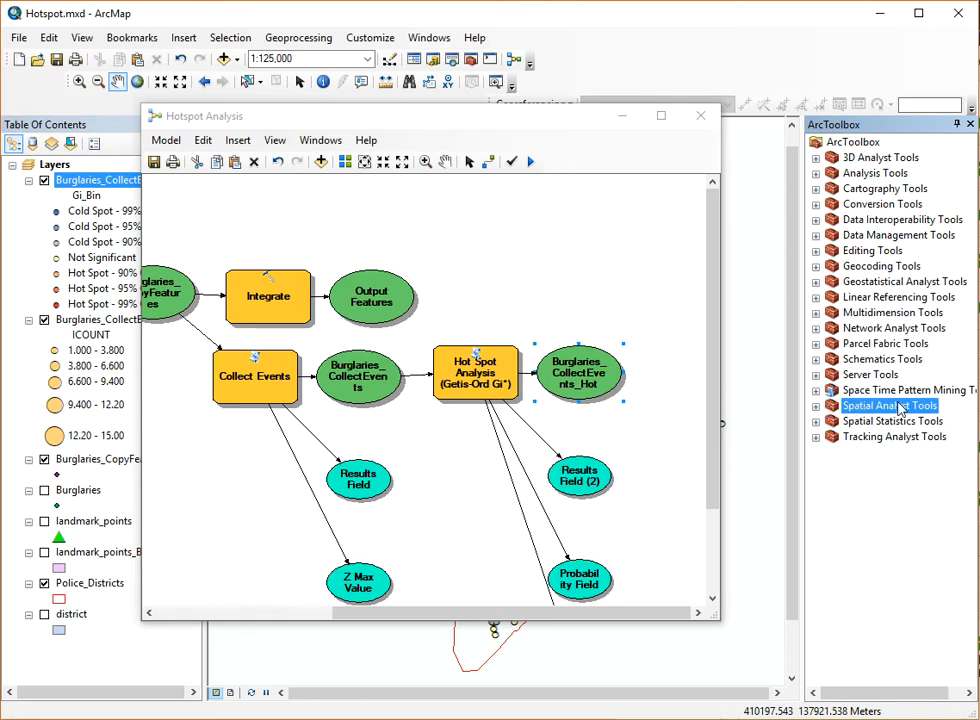
{"action": "left_click", "coordinate": [816, 406]}
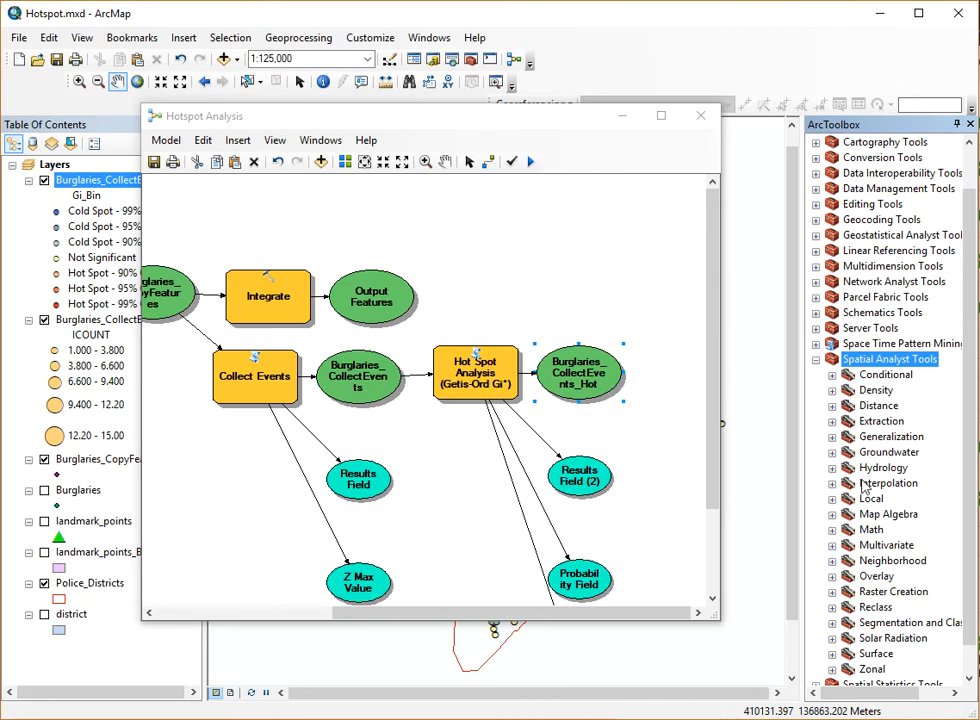
{"action": "left_click", "coordinate": [884, 485]}
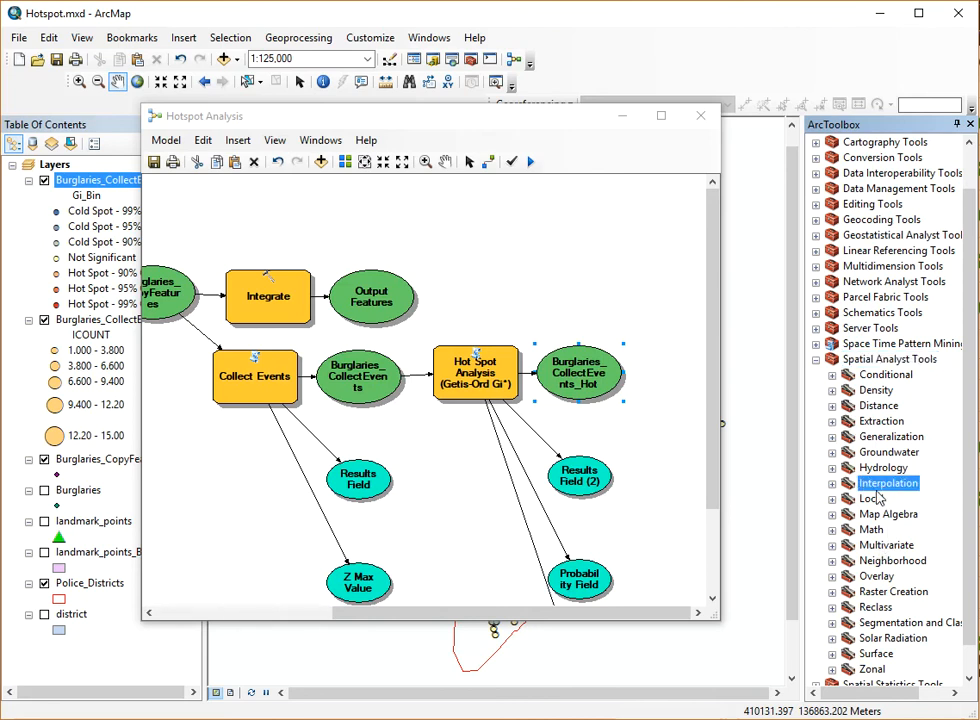
{"action": "left_click", "coordinate": [832, 484]}
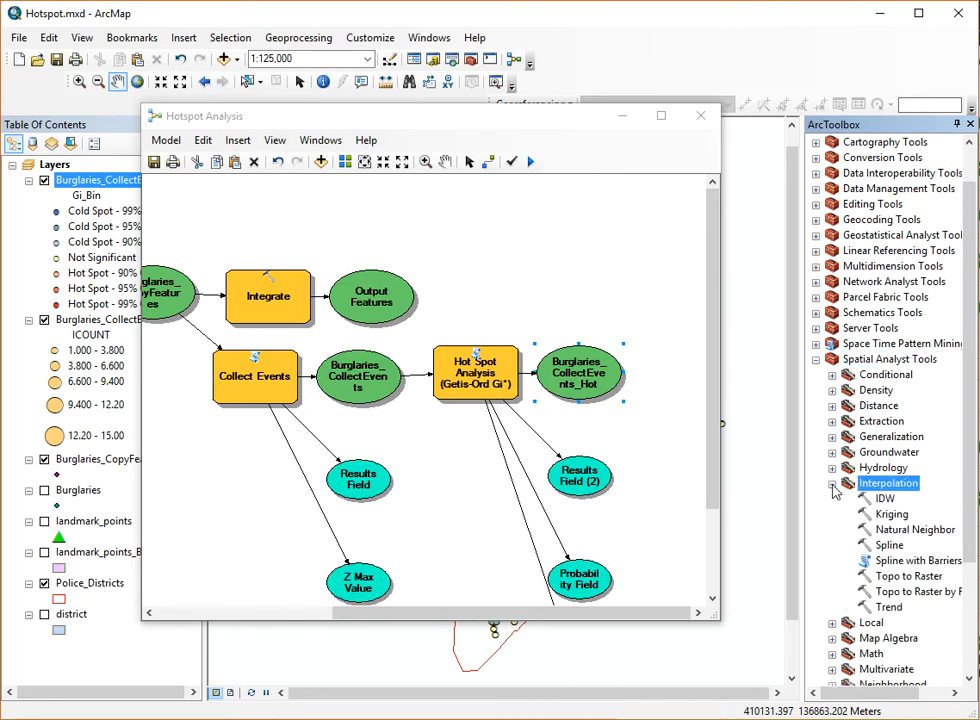
{"action": "left_click", "coordinate": [880, 500]}
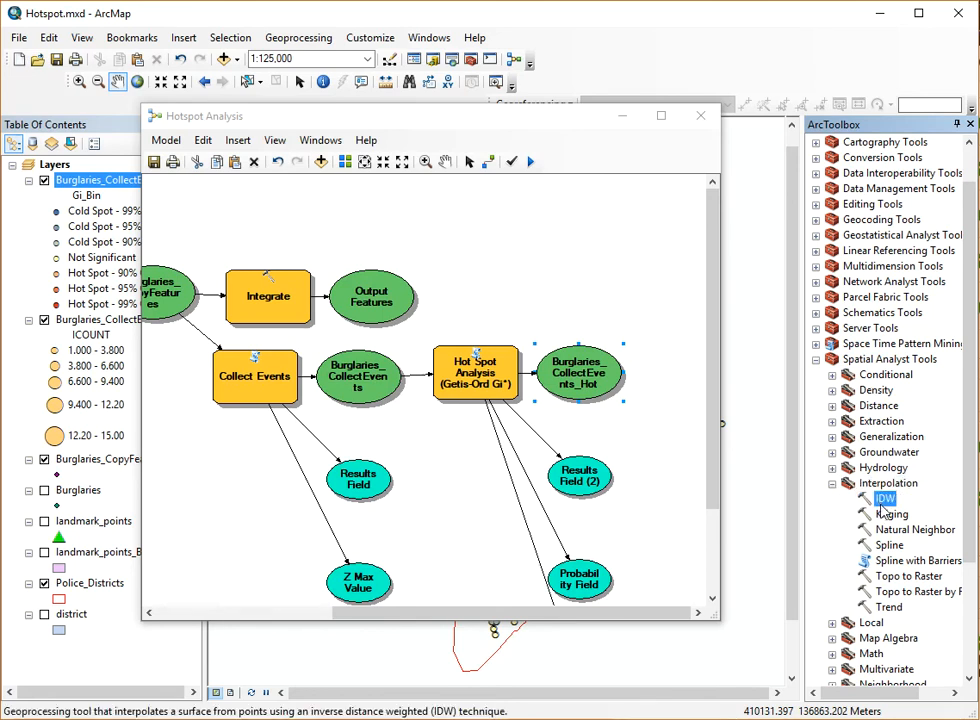
{"action": "left_click_drag", "start_coordinate": [631, 615], "coordinate": [684, 617]}
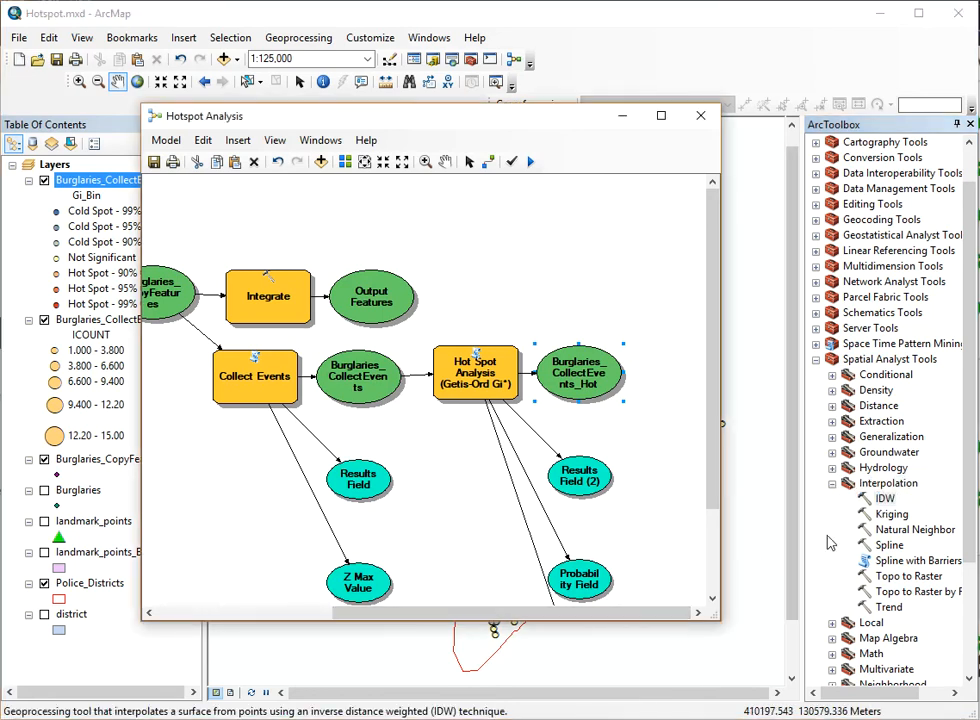
{"action": "left_click_drag", "start_coordinate": [878, 508], "coordinate": [615, 372]}
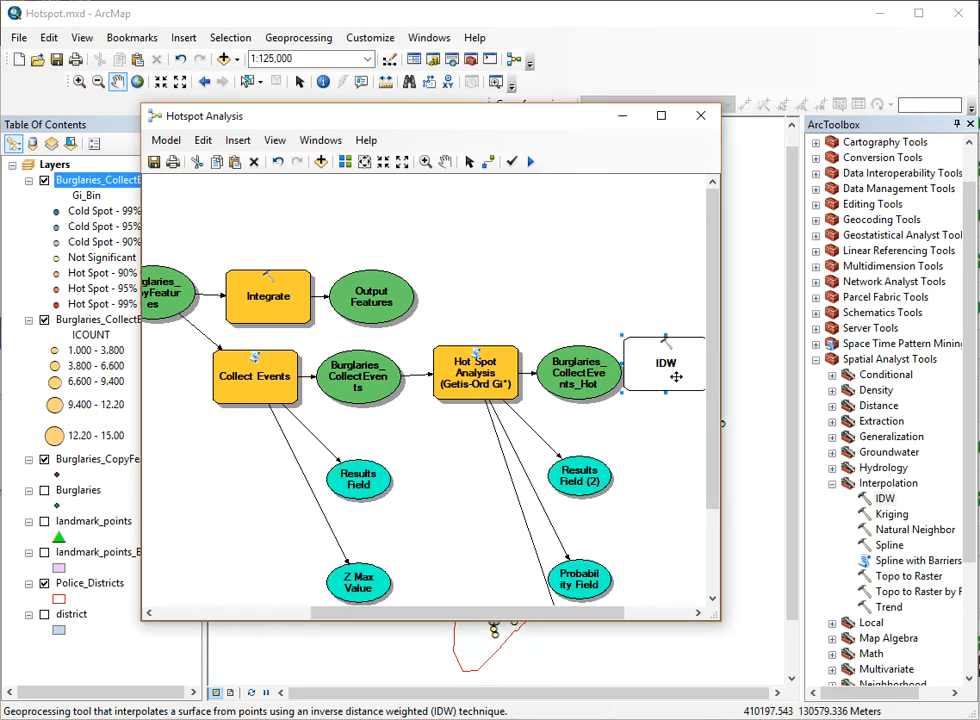
{"action": "left_click_drag", "start_coordinate": [604, 614], "coordinate": [672, 614]}
{"action": "left_click_drag", "start_coordinate": [549, 367], "coordinate": [593, 381]}
Connect Burglaries_CollectEvents_Hot to the IDW tool as its input point features.
{"action": "left_click", "coordinate": [488, 162]}
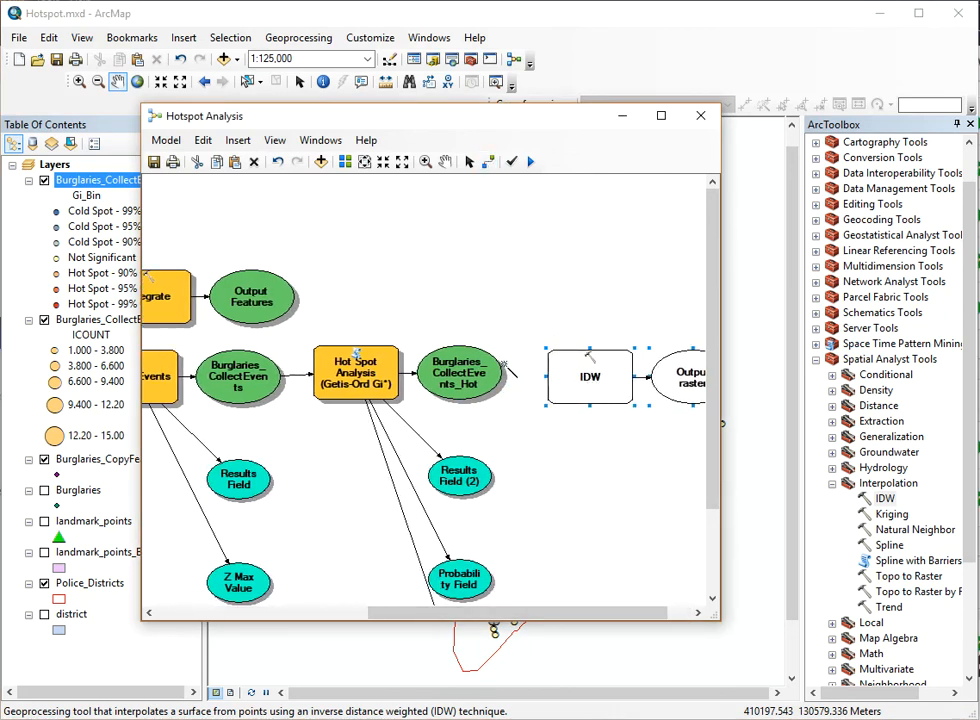
{"action": "left_click", "coordinate": [580, 378]}
{"action": "left_click", "coordinate": [604, 386]}
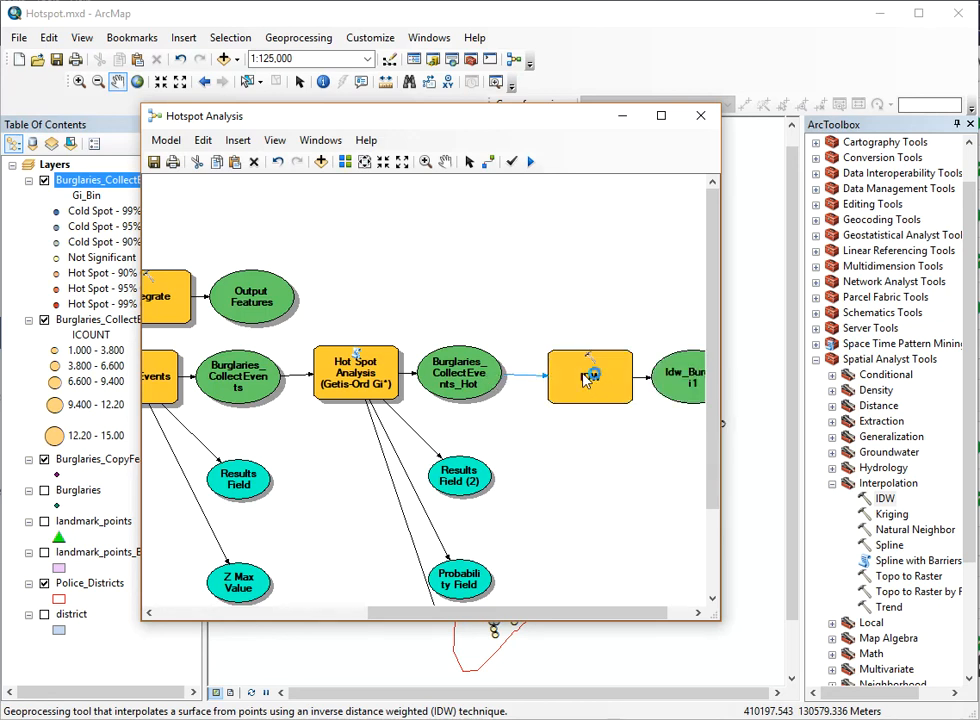
Set the IDW tool's Z value field to GiZScore and accept its parameters.
{"action": "double_click", "coordinate": [587, 380]}
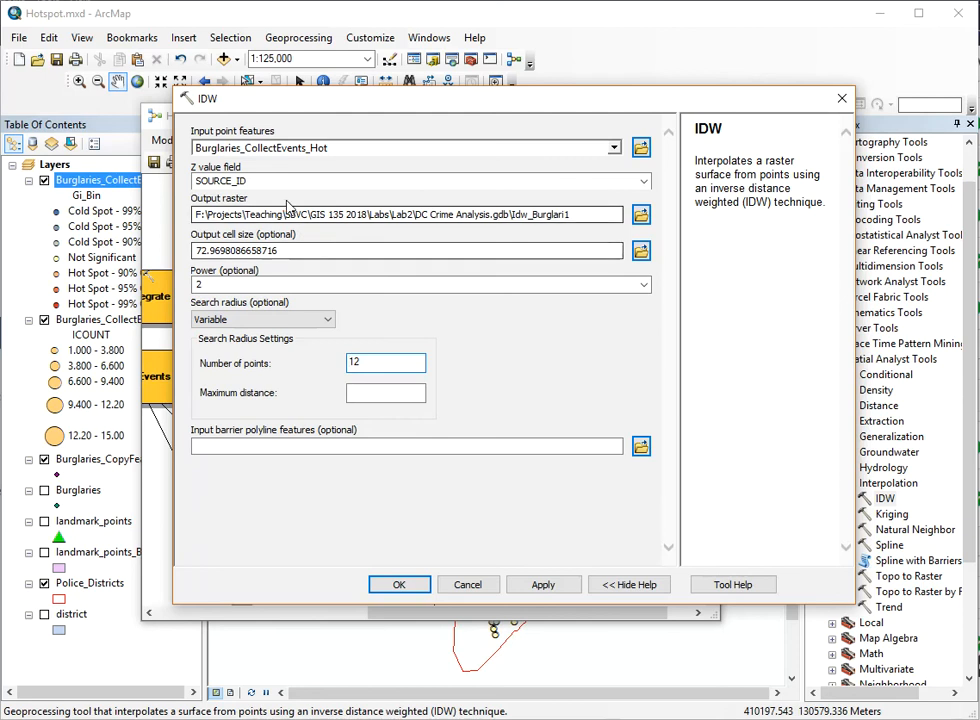
{"action": "left_click_drag", "start_coordinate": [258, 182], "coordinate": [209, 185]}
{"action": "left_click", "coordinate": [217, 183]}
{"action": "left_click", "coordinate": [643, 181]}
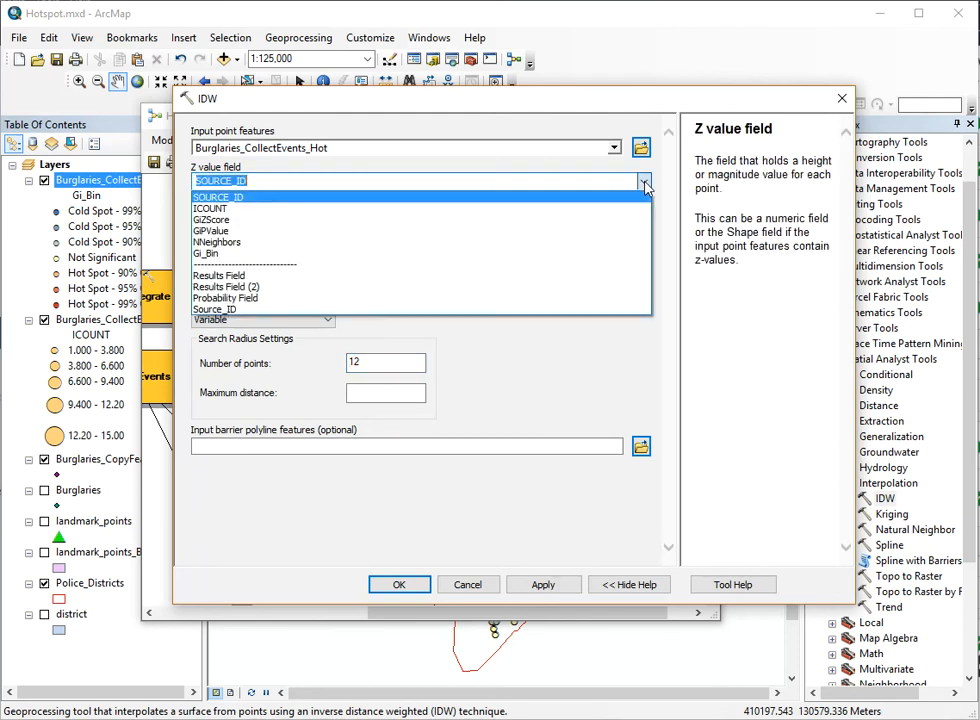
{"action": "left_click", "coordinate": [222, 226]}
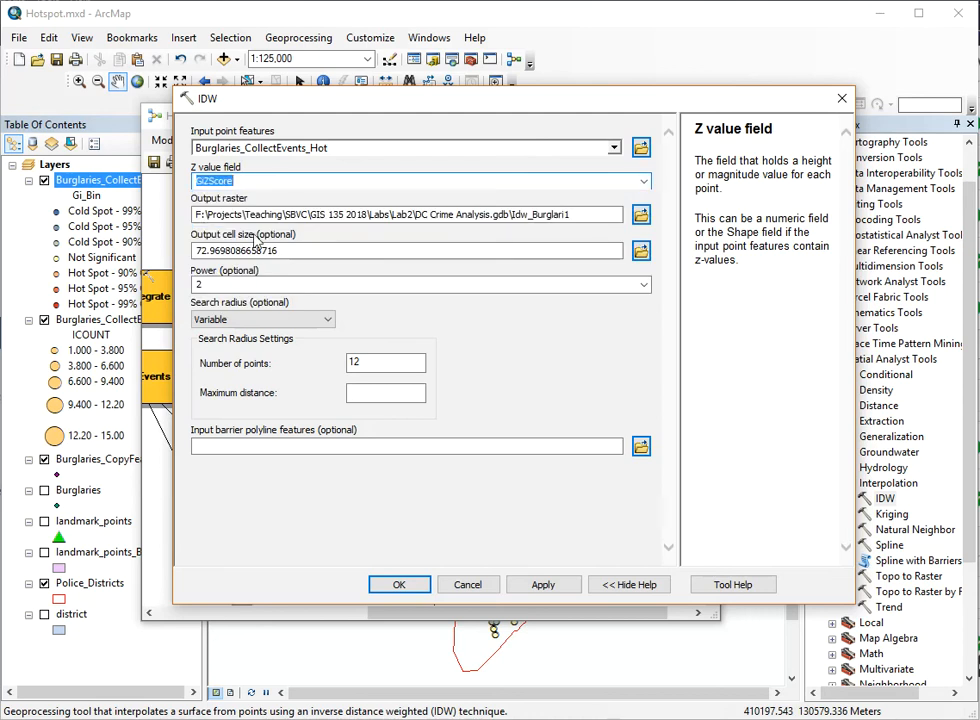
{"action": "left_click_drag", "start_coordinate": [575, 218], "coordinate": [556, 218]}
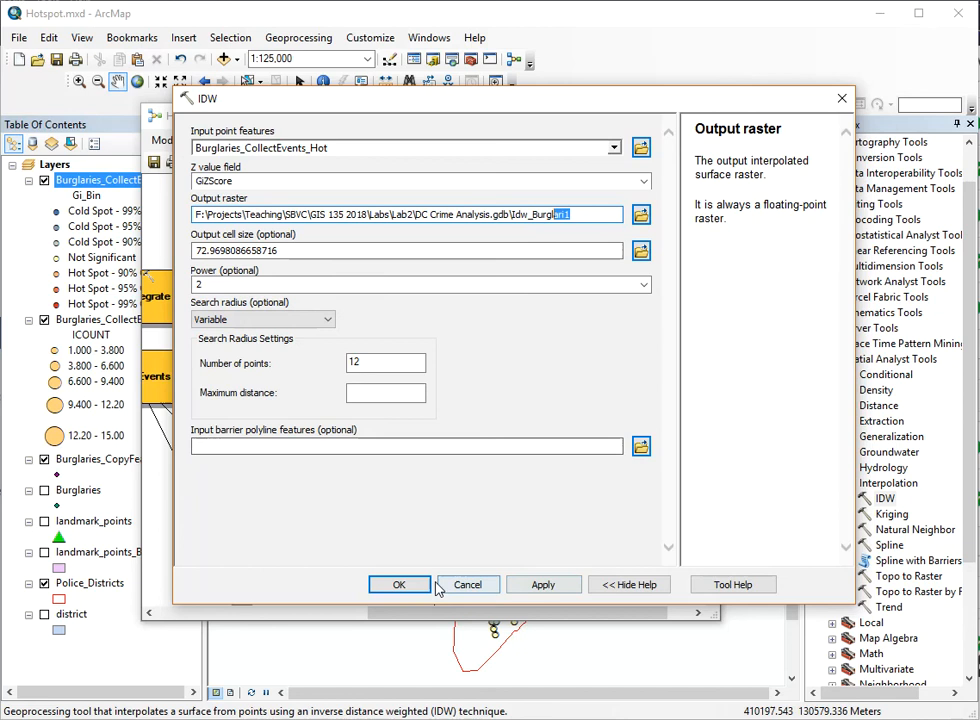
{"action": "left_click", "coordinate": [404, 583]}
Run the IDW process and add its Idw_Burglari1 output to the map display.
{"action": "right_click", "coordinate": [590, 378]}
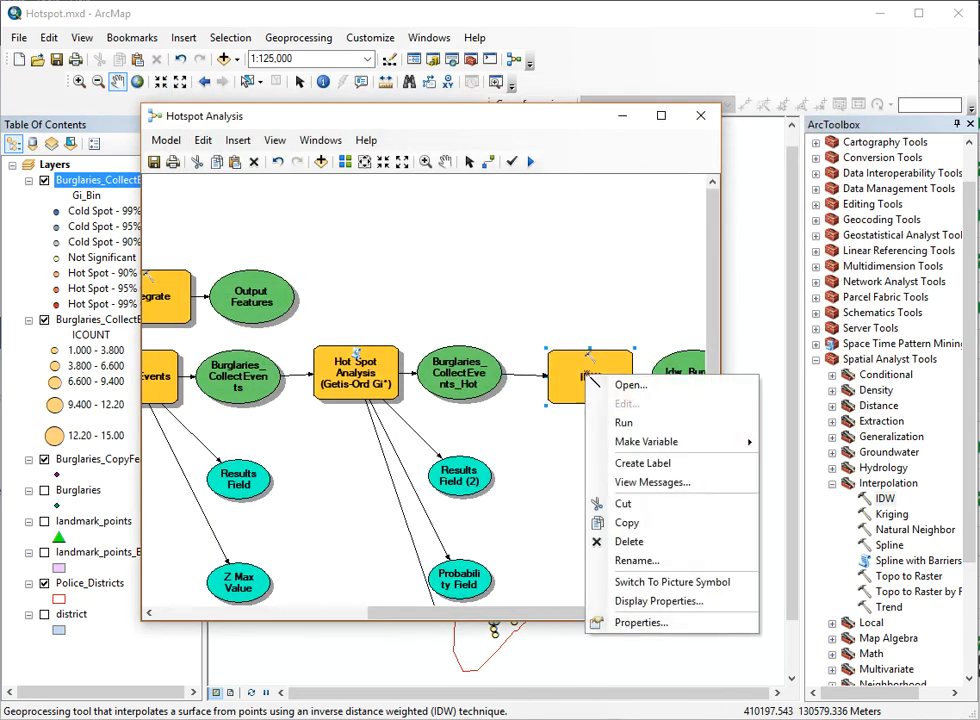
{"action": "left_click", "coordinate": [624, 422]}
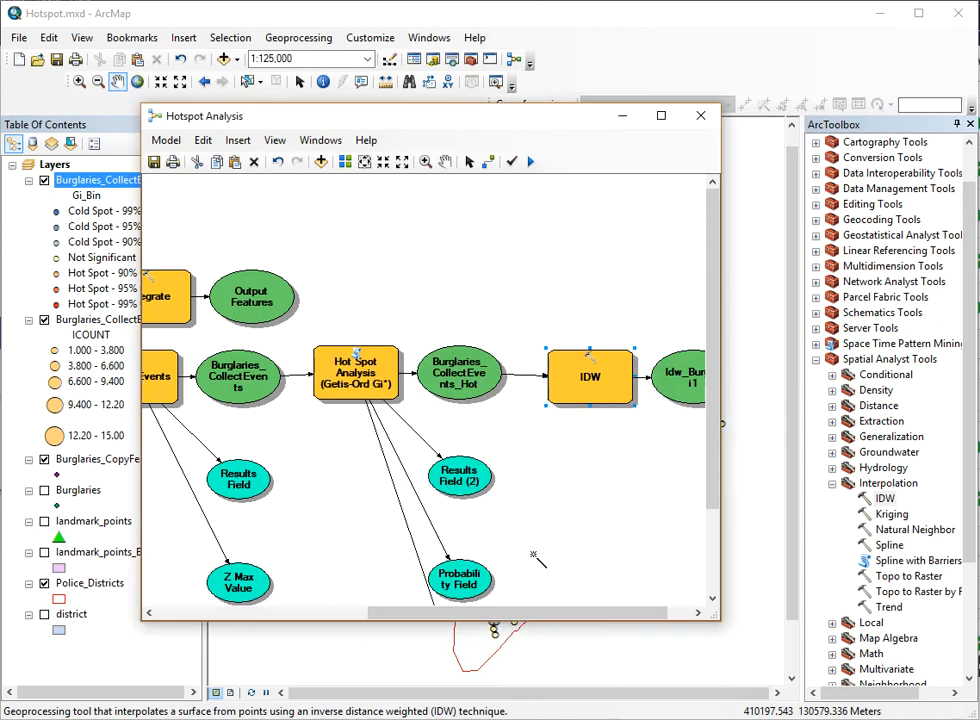
{"action": "left_click_drag", "start_coordinate": [604, 614], "coordinate": [628, 614]}
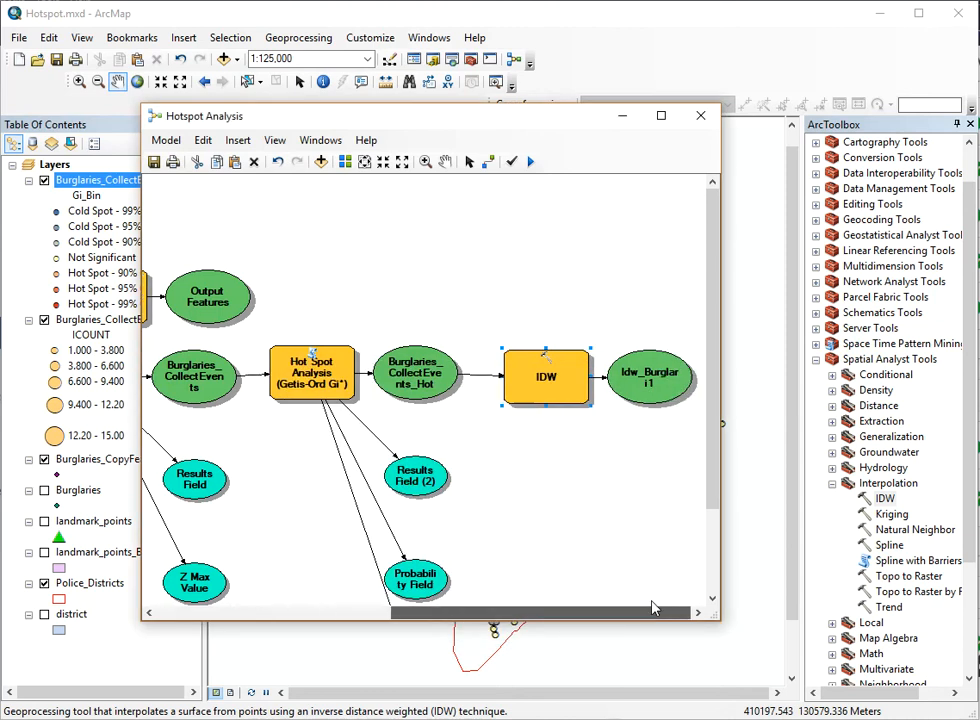
{"action": "right_click", "coordinate": [647, 379]}
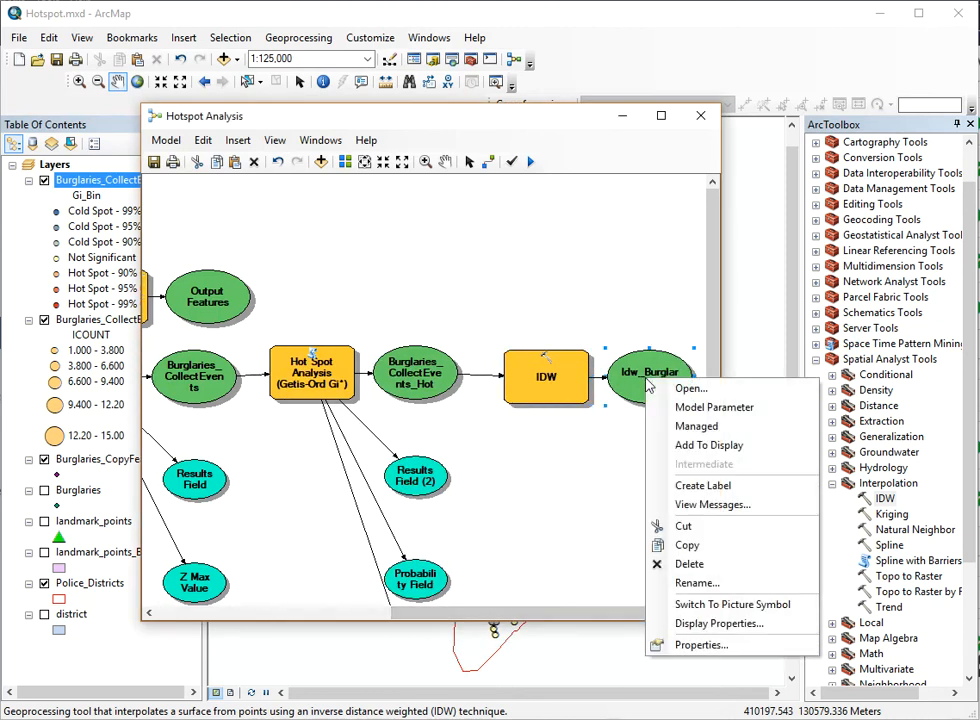
{"action": "left_click", "coordinate": [705, 445]}
Move the model window off the map and hide the Burglaries_CollectEvents_Hot, Burglaries_CollectEvents and Burglaries_CopyFeatures layers.
{"action": "left_click_drag", "start_coordinate": [442, 125], "coordinate": [979, 125]}
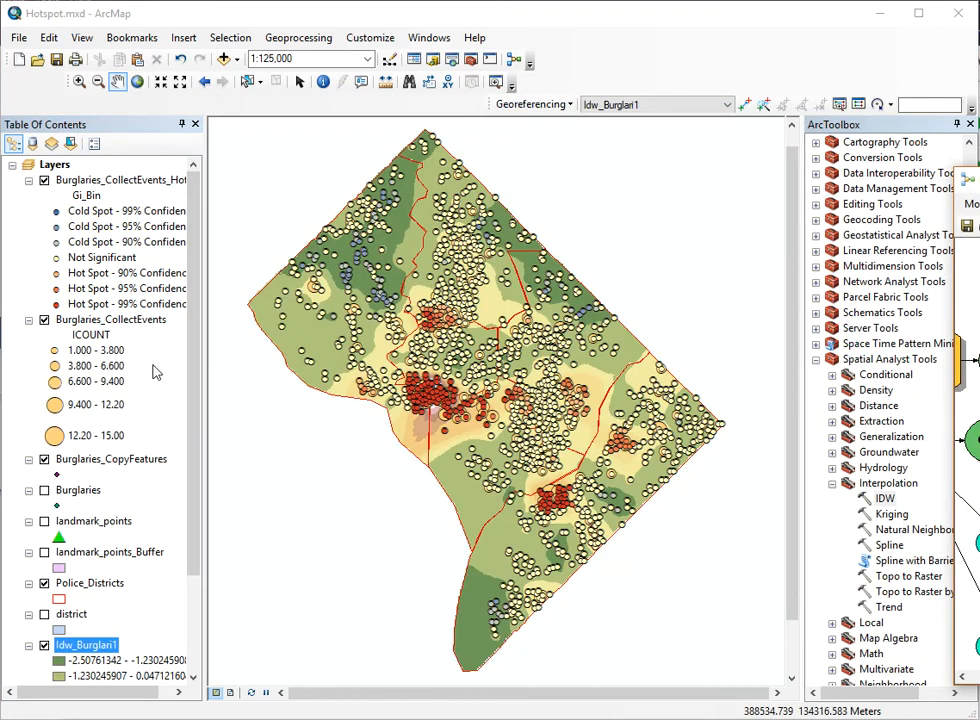
{"action": "left_click", "coordinate": [44, 181]}
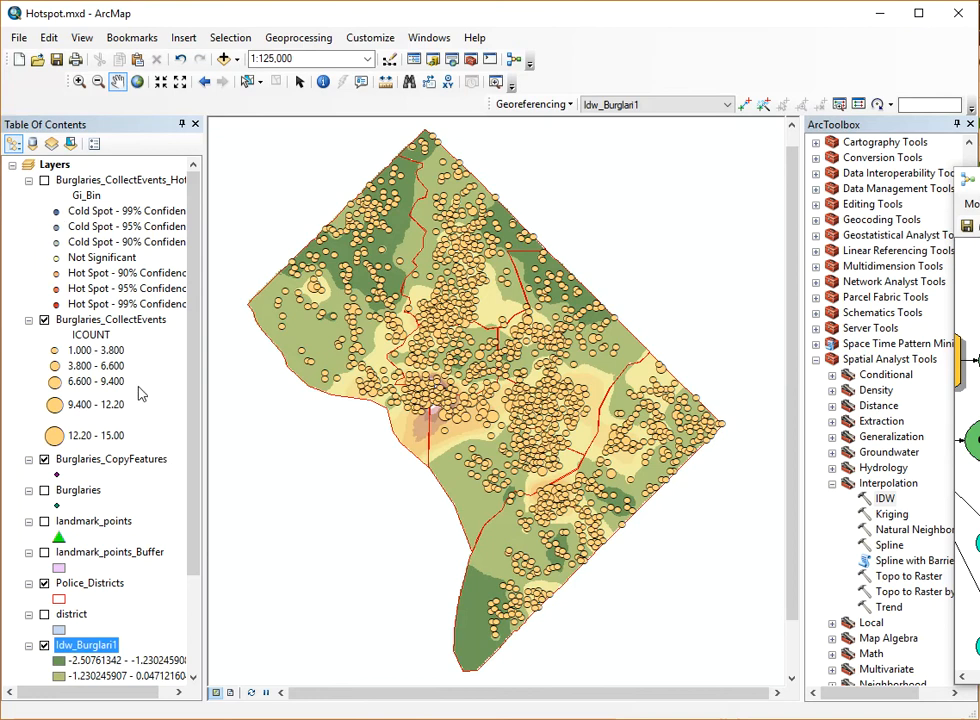
{"action": "left_click", "coordinate": [44, 320]}
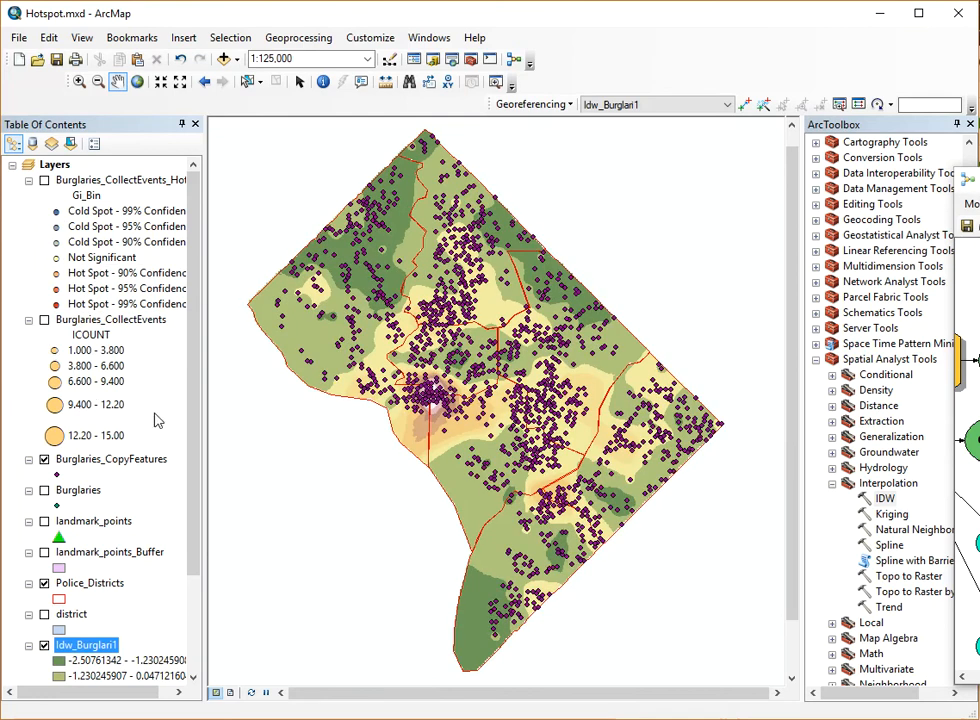
{"action": "left_click", "coordinate": [44, 460]}
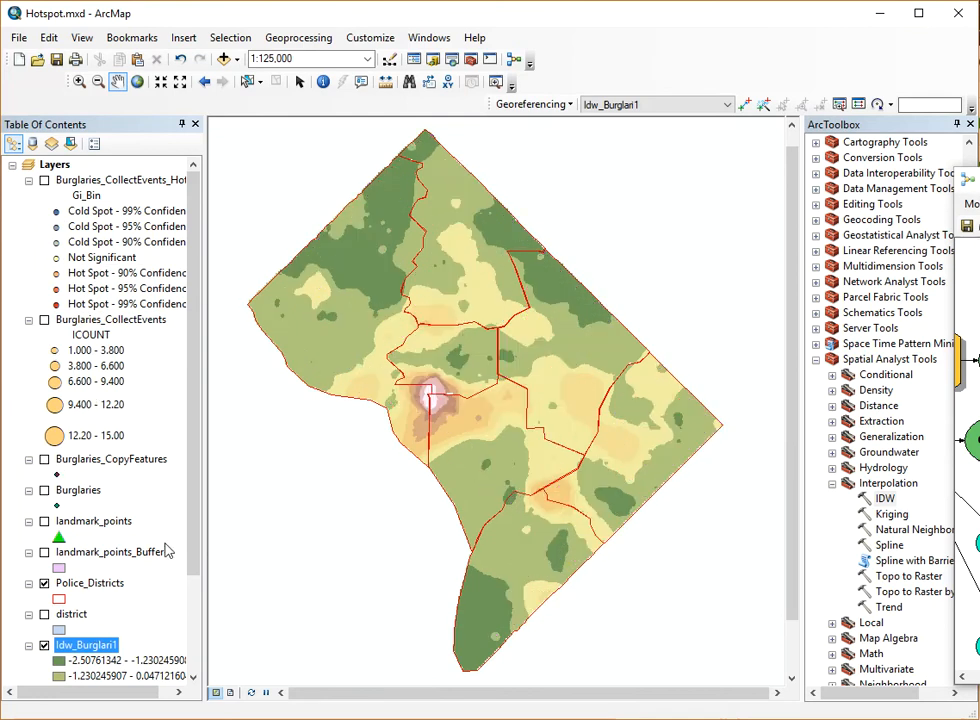
Set the Idw_Burglari1 layer's display resampling to Bilinear Interpolation (for continuous data).
{"action": "left_click_drag", "start_coordinate": [193, 535], "coordinate": [193, 637]}
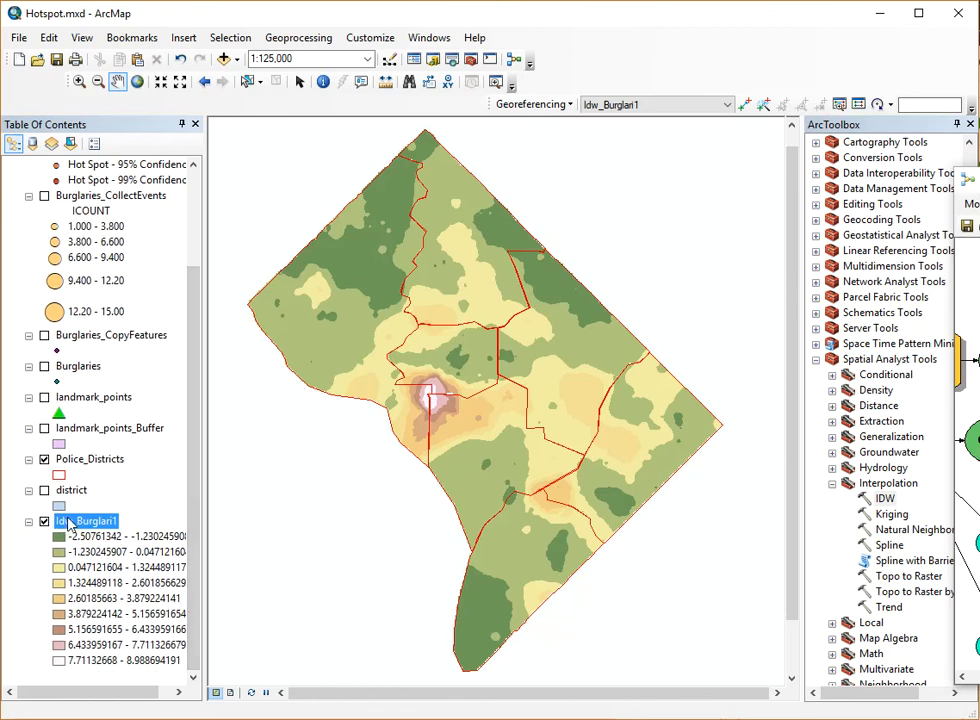
{"action": "left_click", "coordinate": [70, 522]}
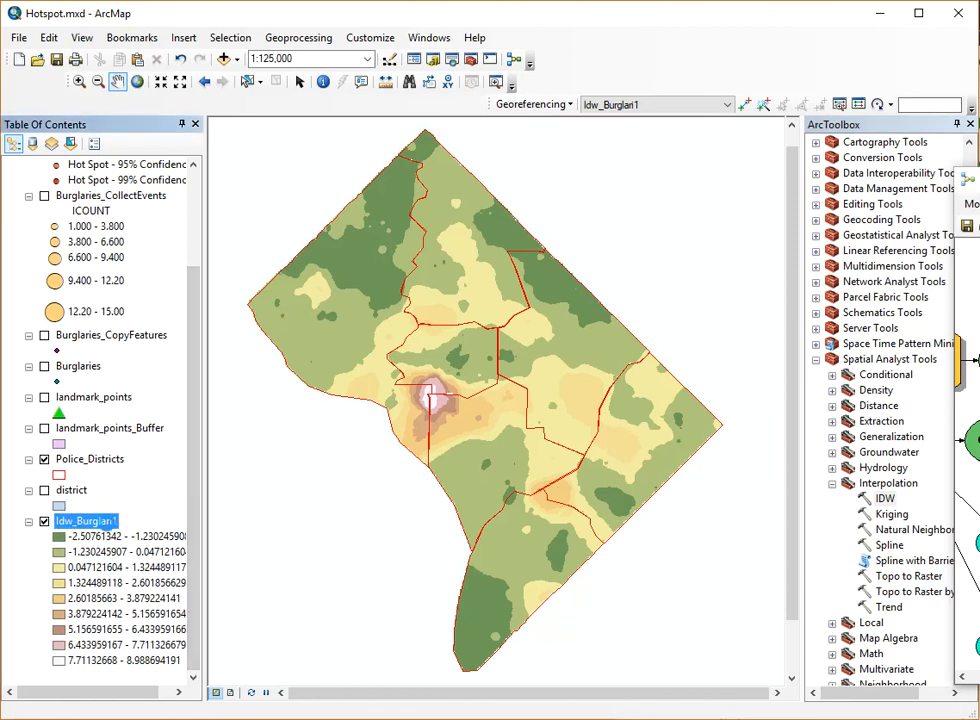
{"action": "double_click", "coordinate": [107, 522]}
{"action": "left_click", "coordinate": [399, 312]}
{"action": "left_click", "coordinate": [339, 339]}
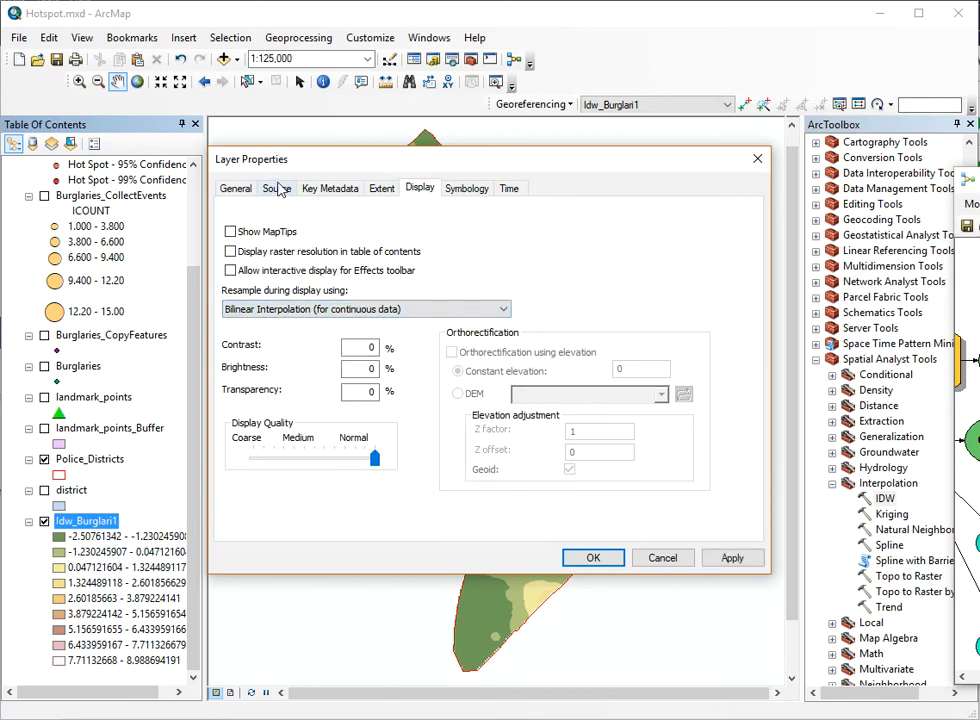
Symbolize Idw_Burglari1 as Stretched with the blue-to-yellow-to-red color ramp and apply it.
{"action": "left_click", "coordinate": [460, 189]}
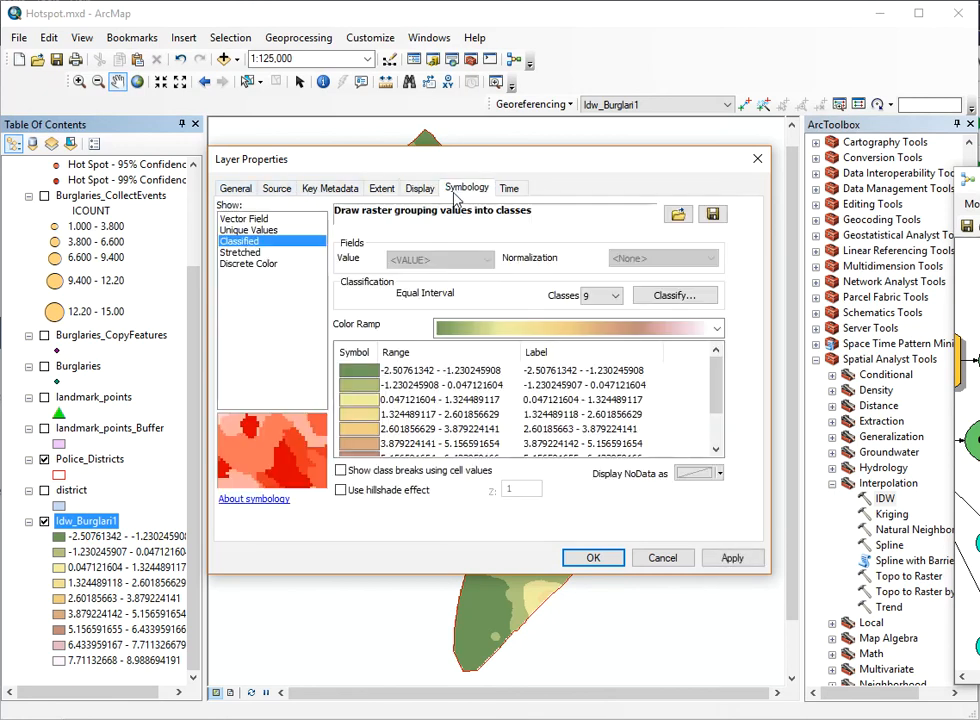
{"action": "left_click", "coordinate": [238, 254]}
{"action": "left_click", "coordinate": [525, 353]}
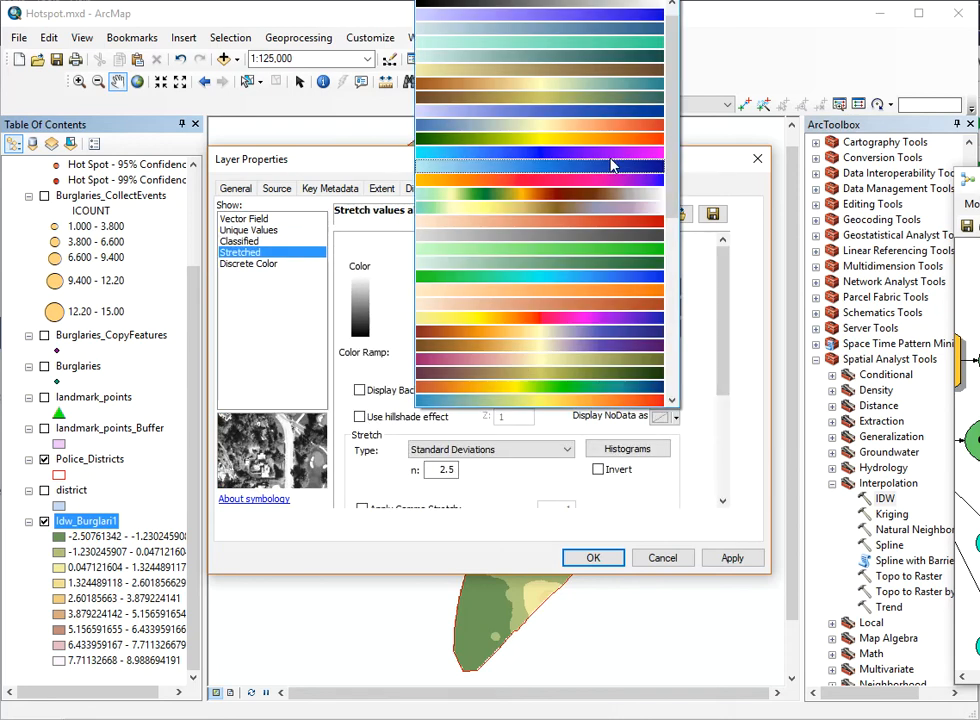
{"action": "left_click", "coordinate": [628, 128]}
{"action": "left_click", "coordinate": [734, 556]}
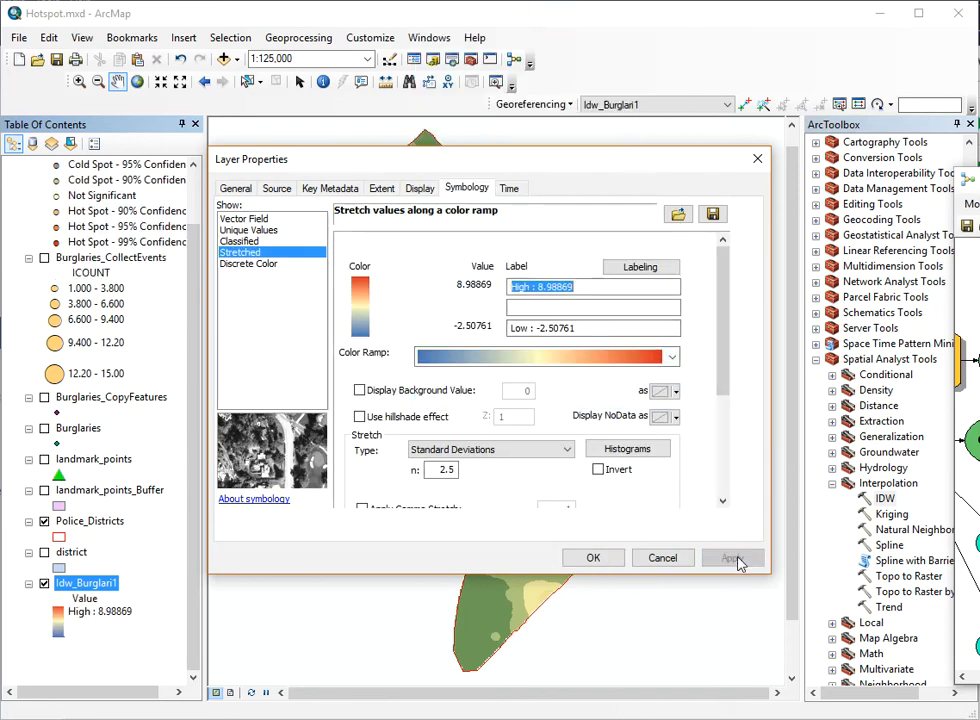
{"action": "left_click", "coordinate": [590, 557]}
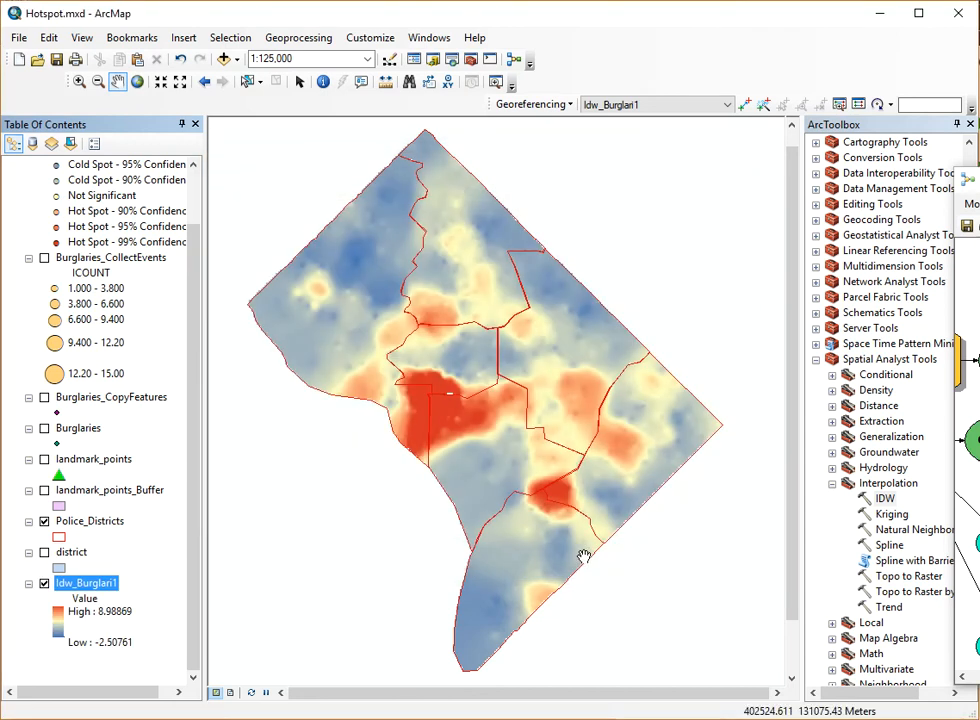
Bring the Hotspot Analysis model back over the map, zoom out its diagram and delete the model's intermediate data.
{"action": "left_click_drag", "start_coordinate": [979, 185], "coordinate": [610, 99]}
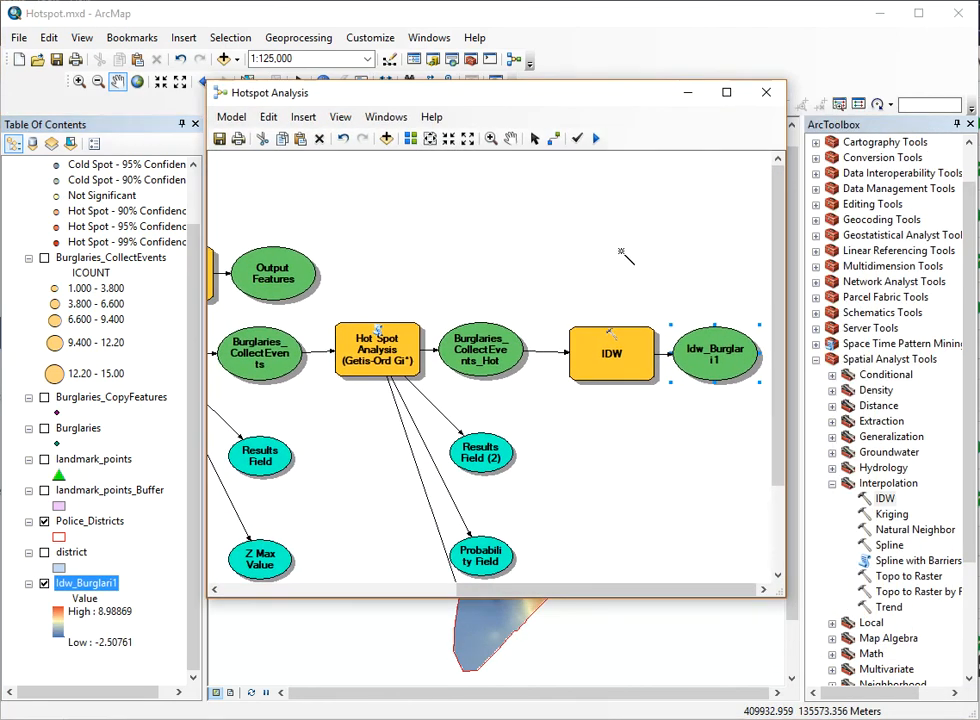
{"action": "left_click", "coordinate": [467, 138]}
{"action": "mouse_move", "coordinate": [552, 592]}
{"action": "left_mouse_down"}
{"action": "mouse_move", "coordinate": [437, 585]}
{"action": "mouse_move", "coordinate": [341, 555]}
{"action": "mouse_move", "coordinate": [402, 551]}
{"action": "mouse_move", "coordinate": [551, 569]}
{"action": "mouse_move", "coordinate": [425, 562]}
{"action": "mouse_move", "coordinate": [385, 516]}
{"action": "mouse_move", "coordinate": [407, 586]}
{"action": "mouse_move", "coordinate": [357, 580]}
{"action": "left_mouse_up"}
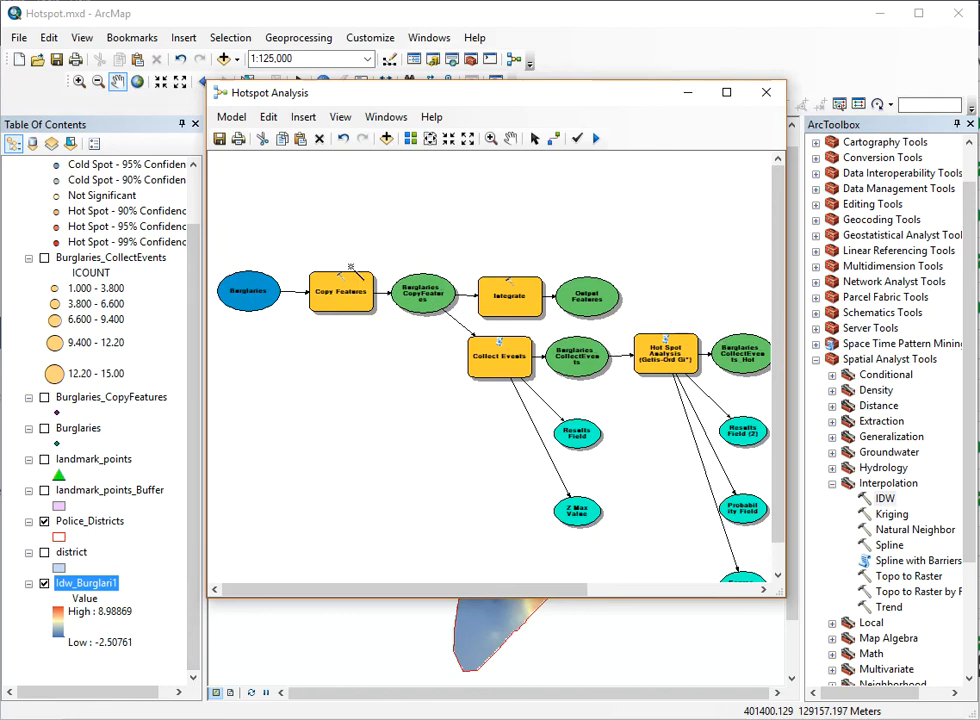
{"action": "left_click", "coordinate": [234, 119]}
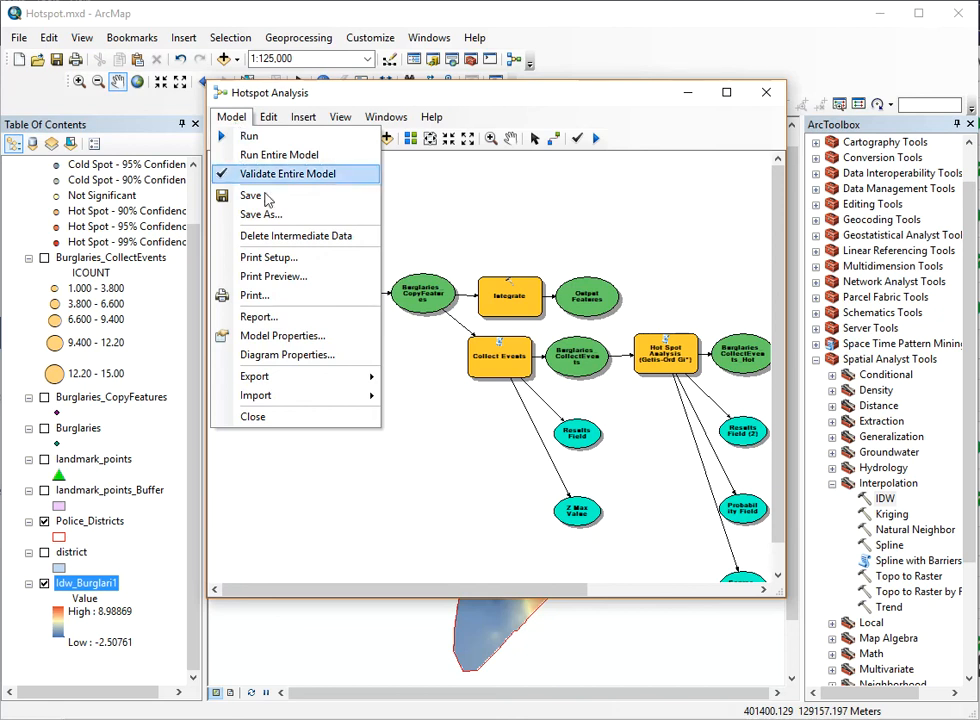
{"action": "left_click", "coordinate": [267, 239]}
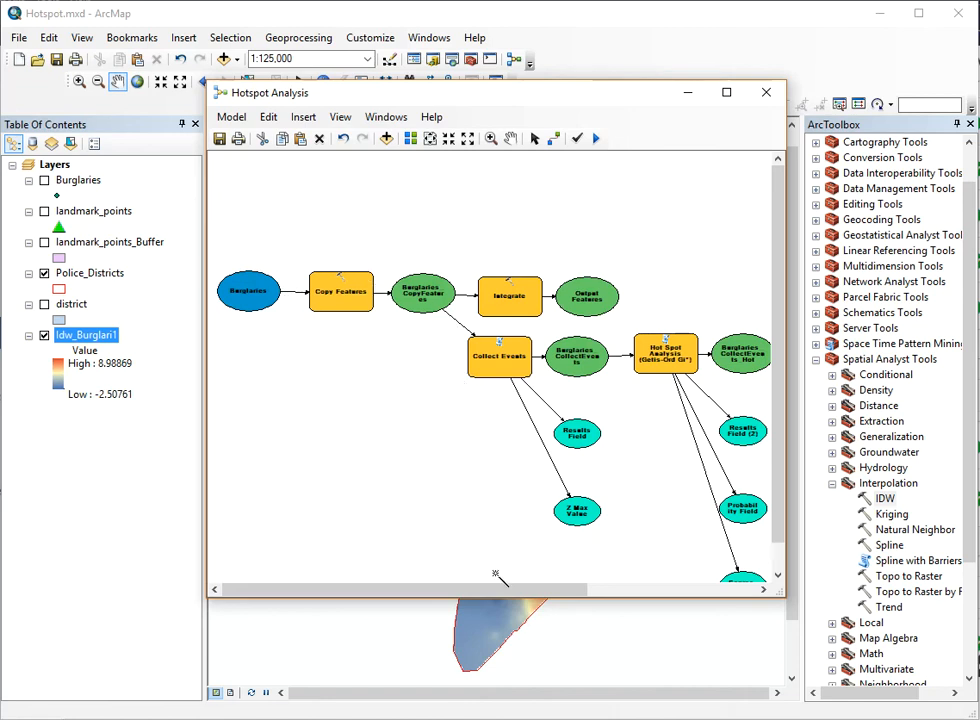
Run the entire Hotspot Analysis model from the start.
{"action": "left_click_drag", "start_coordinate": [507, 590], "coordinate": [433, 573]}
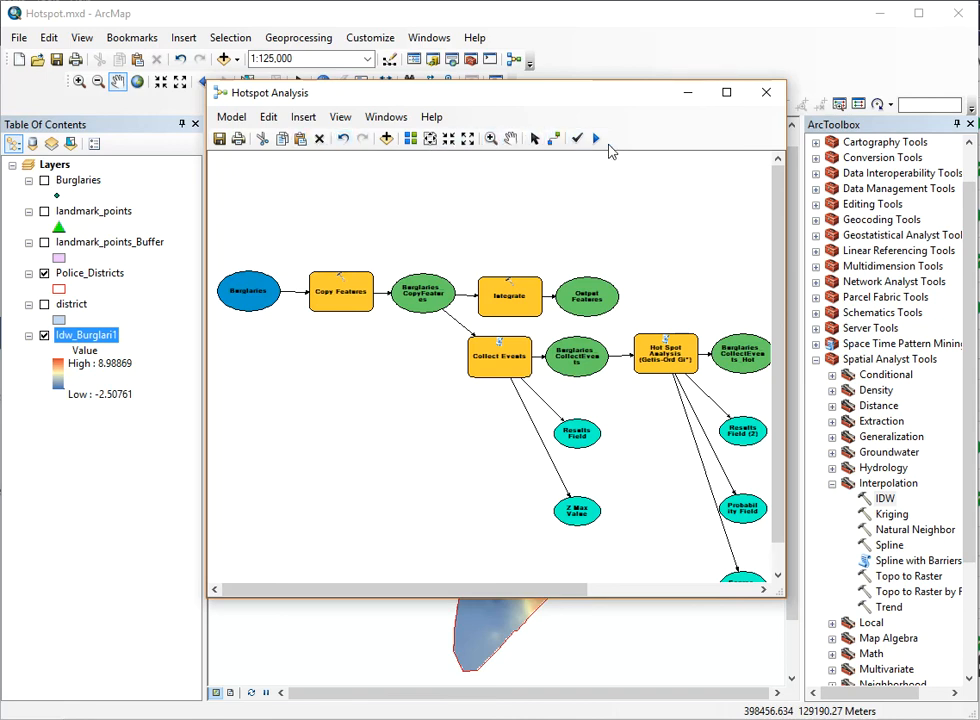
{"action": "left_click", "coordinate": [597, 140]}
{"action": "left_click", "coordinate": [231, 117]}
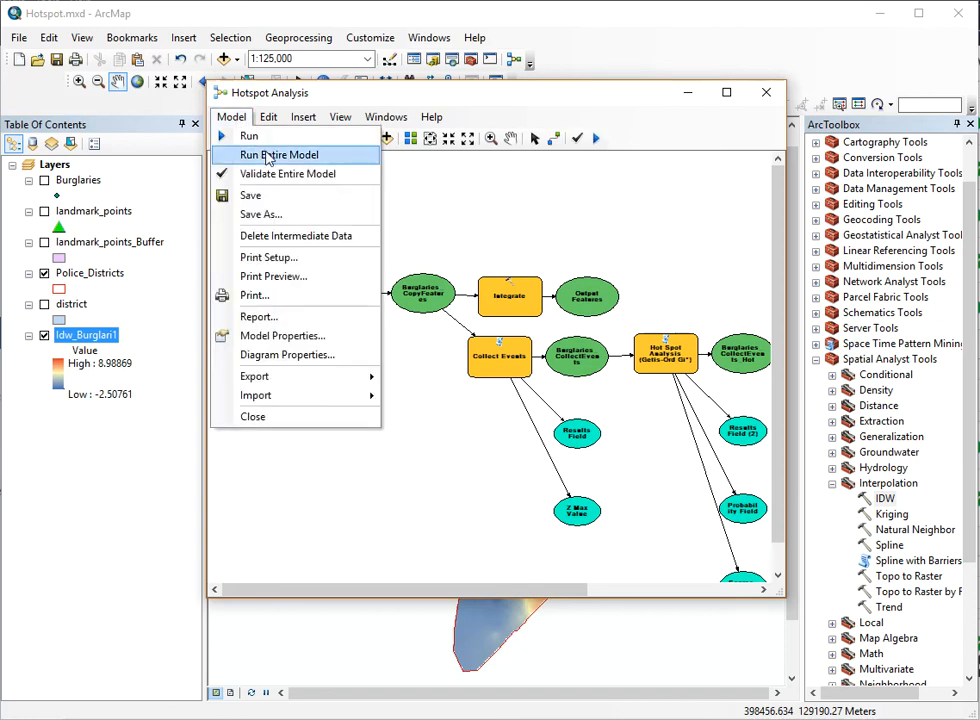
{"action": "left_click", "coordinate": [268, 156]}
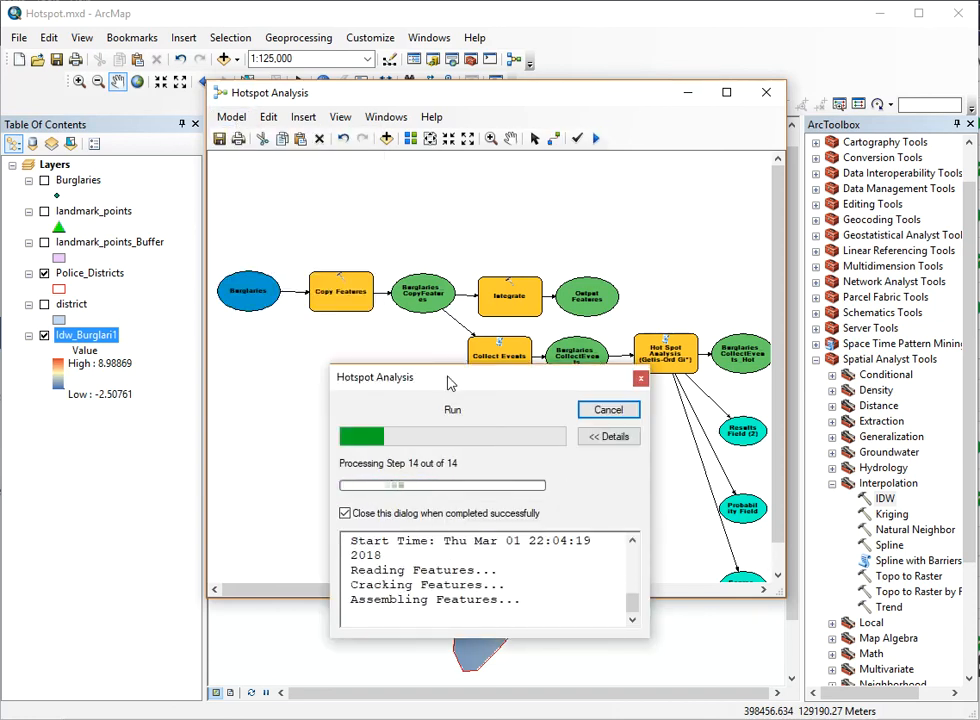
{"action": "left_click_drag", "start_coordinate": [449, 383], "coordinate": [389, 424]}
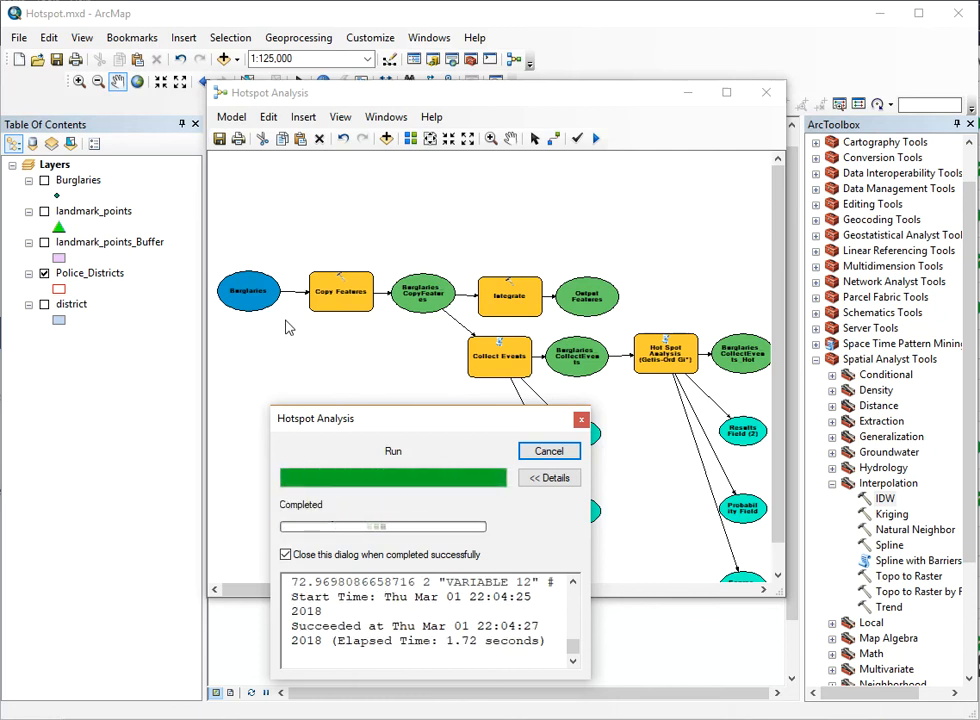
Switch Add To Display off and on again for the model's Idw_Burglari1 output to reload it in the map.
{"action": "left_click_drag", "start_coordinate": [569, 591], "coordinate": [755, 588]}
{"action": "left_click", "coordinate": [688, 355]}
{"action": "right_click", "coordinate": [688, 355]}
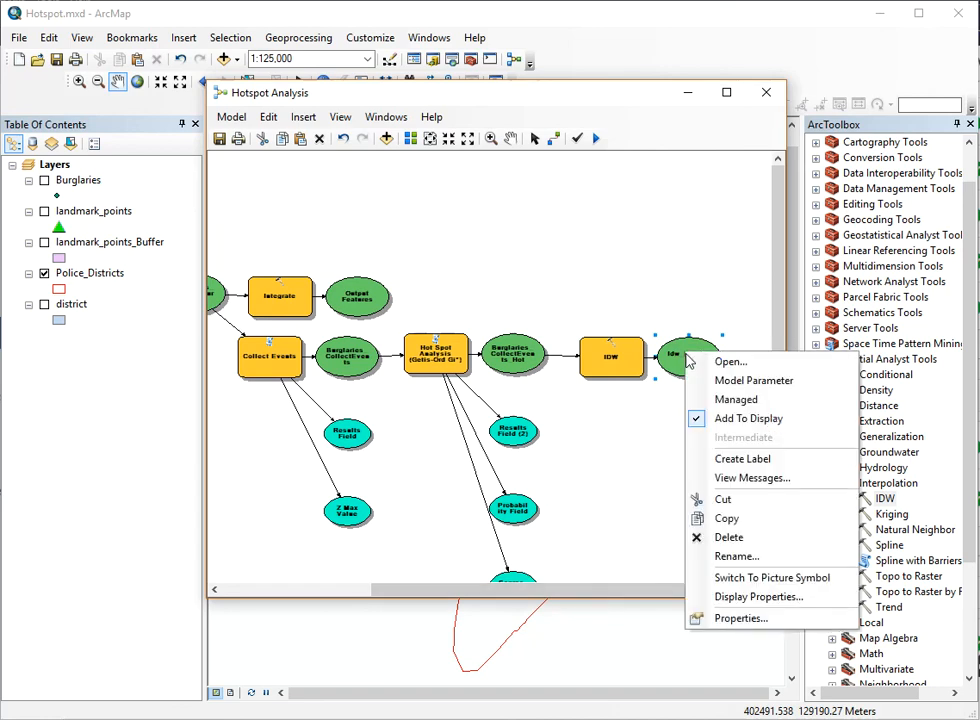
{"action": "left_click", "coordinate": [700, 416]}
{"action": "right_click", "coordinate": [688, 364]}
{"action": "left_click", "coordinate": [717, 429]}
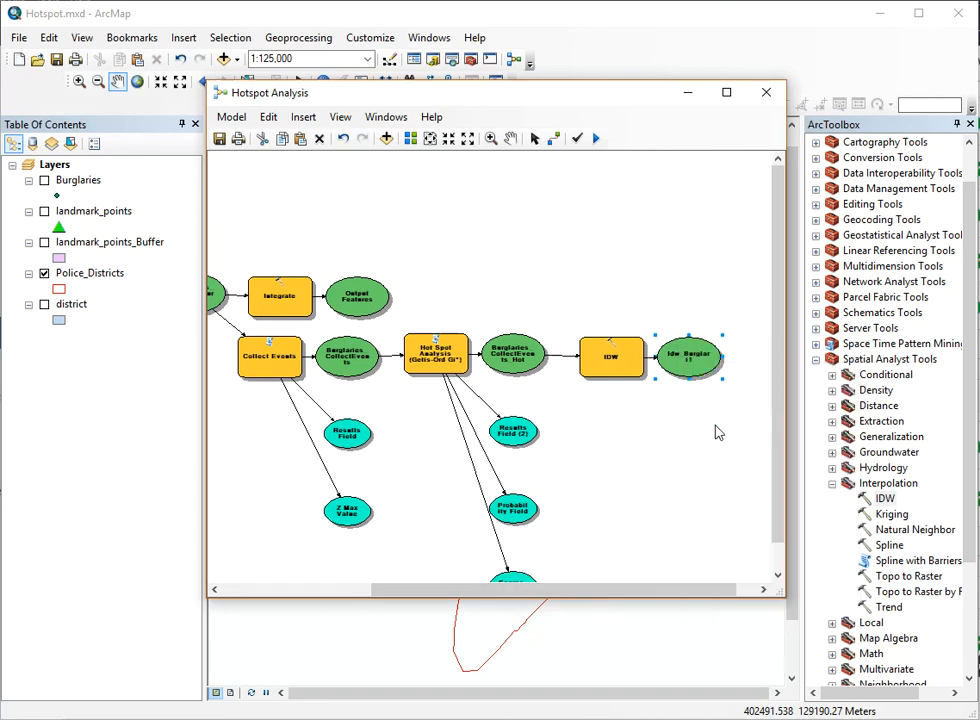
Move the model window off the map and give the reloaded Idw_Burglari1 layer Stretched symbology with the blue-to-yellow-to-red color ramp.
{"action": "left_click_drag", "start_coordinate": [523, 95], "coordinate": [979, 83]}
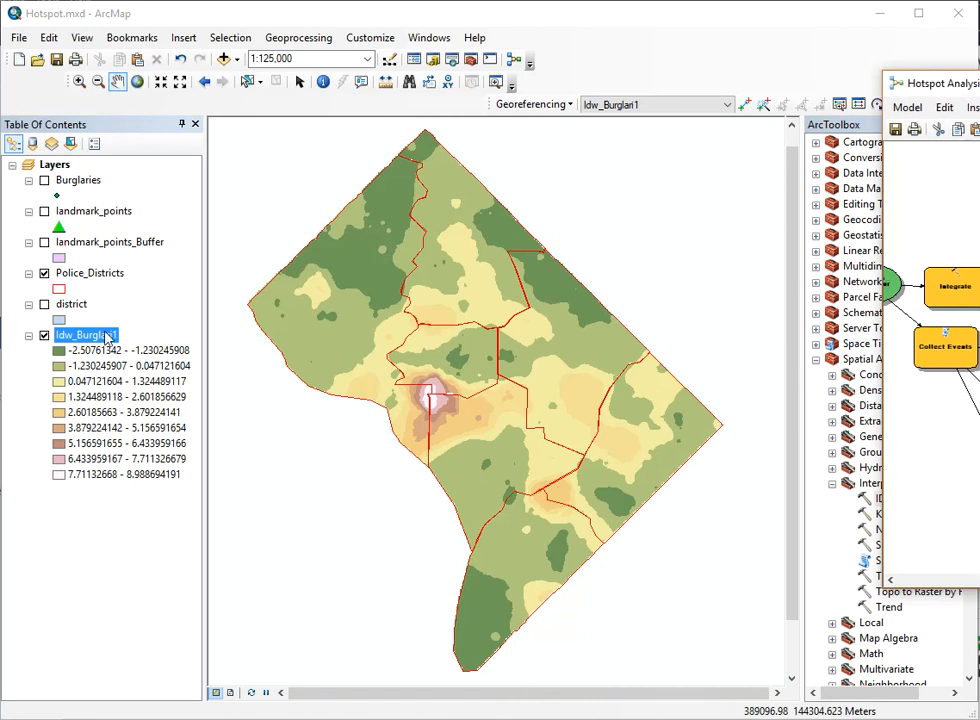
{"action": "left_click", "coordinate": [103, 334]}
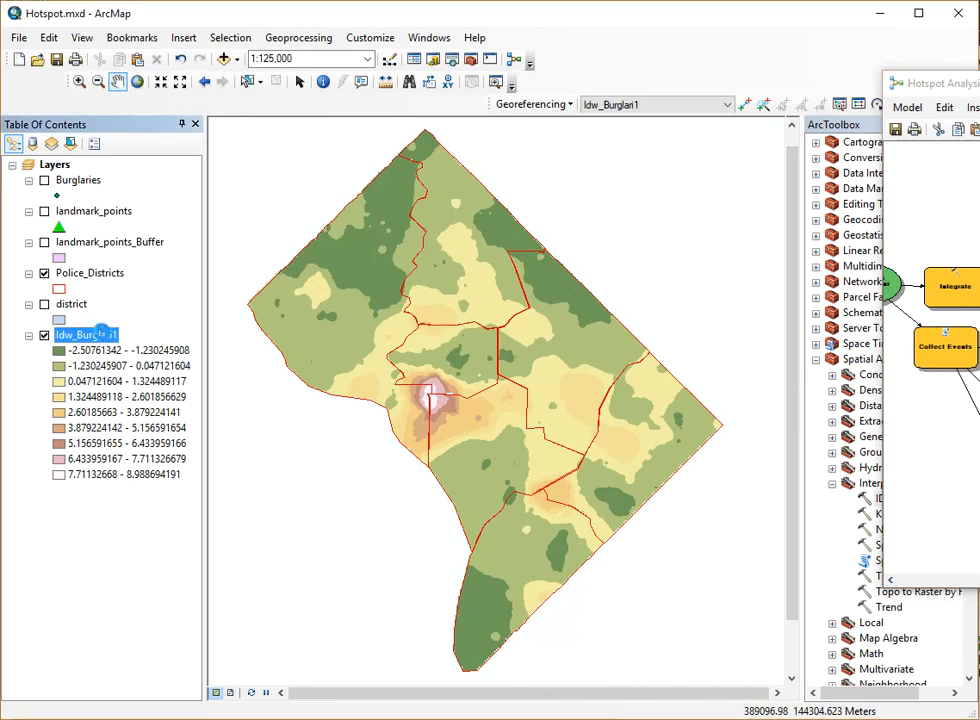
{"action": "double_click", "coordinate": [103, 335]}
{"action": "left_click", "coordinate": [237, 268]}
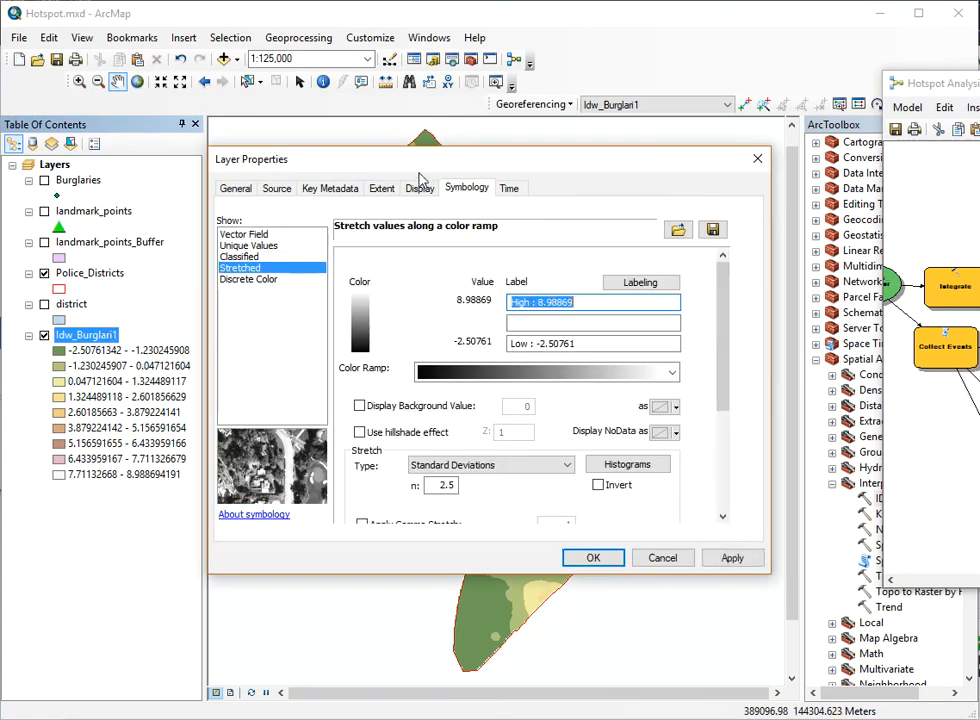
{"action": "left_click", "coordinate": [564, 372]}
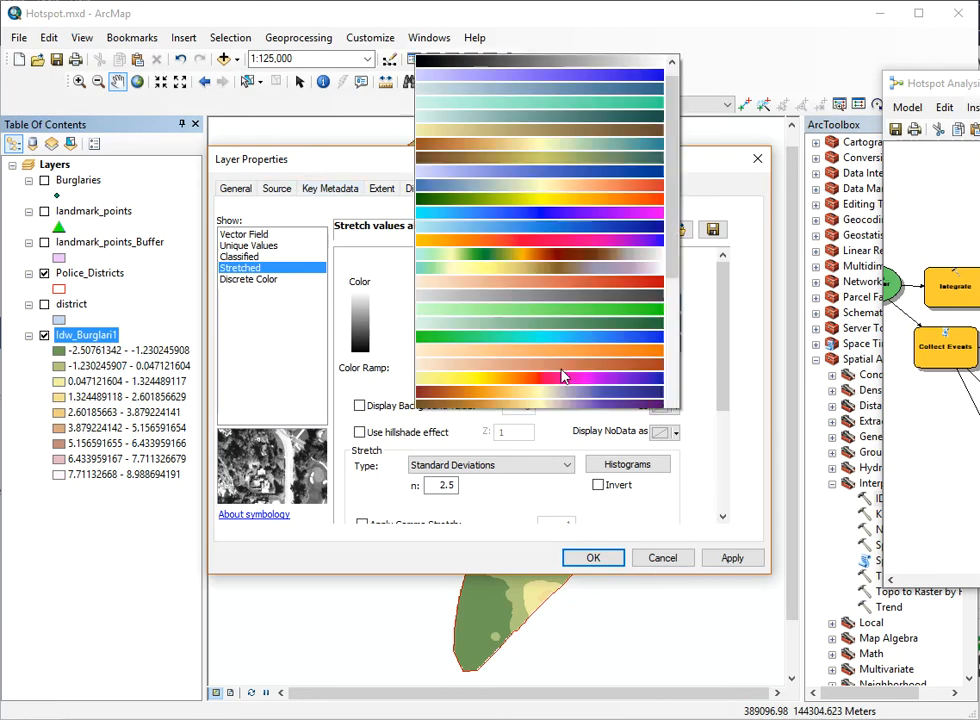
{"action": "left_click", "coordinate": [560, 124]}
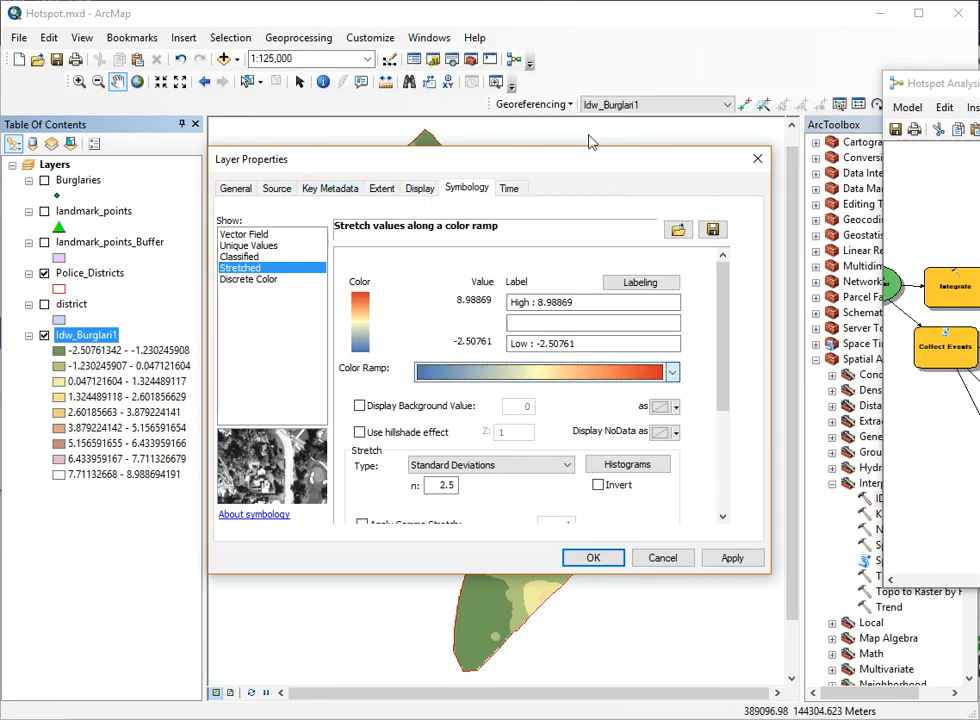
{"action": "left_click", "coordinate": [733, 560]}
{"action": "left_click", "coordinate": [592, 557]}
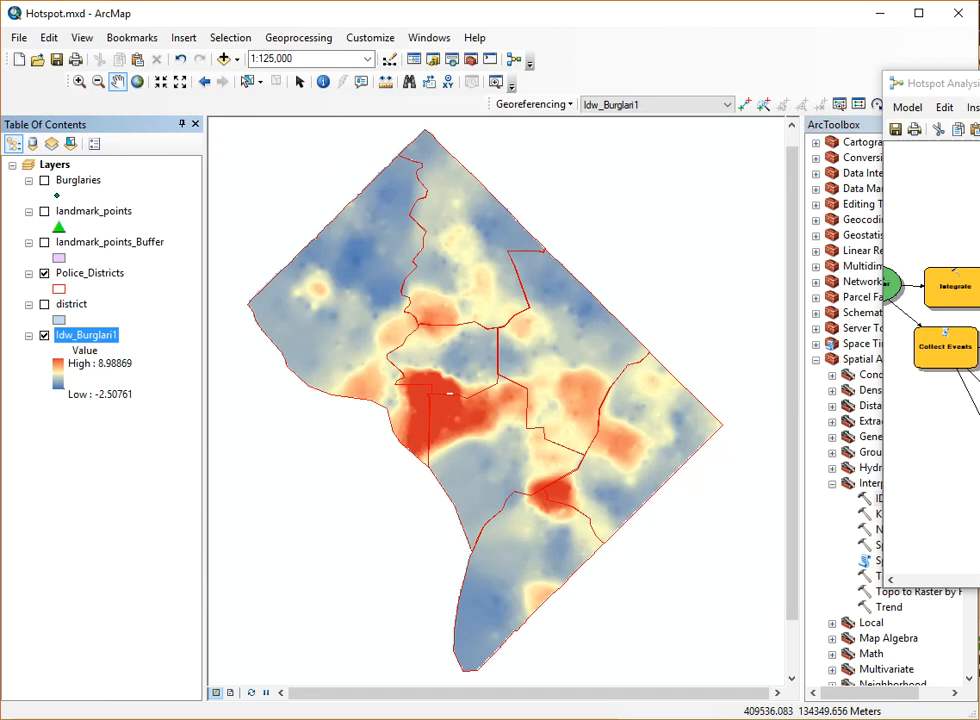
Bring the Hotspot Analysis model back over the map and review its chain from the IDW output back to the Burglaries input.
{"action": "left_click_drag", "start_coordinate": [830, 106], "coordinate": [501, 64]}
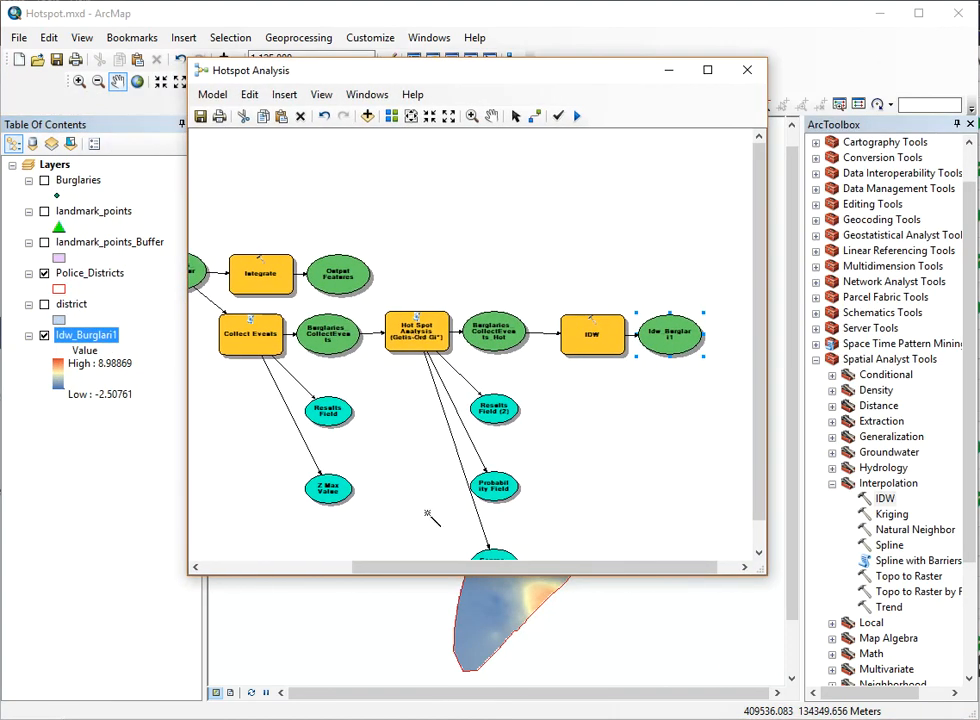
{"action": "left_click_drag", "start_coordinate": [458, 567], "coordinate": [404, 567]}
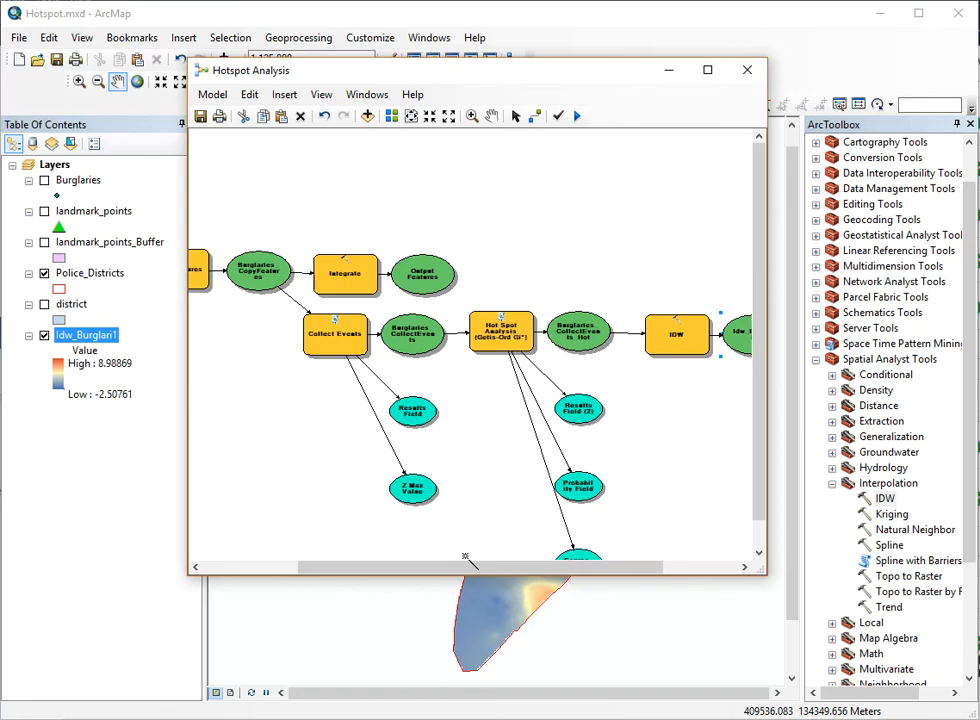
{"action": "left_click_drag", "start_coordinate": [345, 564], "coordinate": [247, 555]}
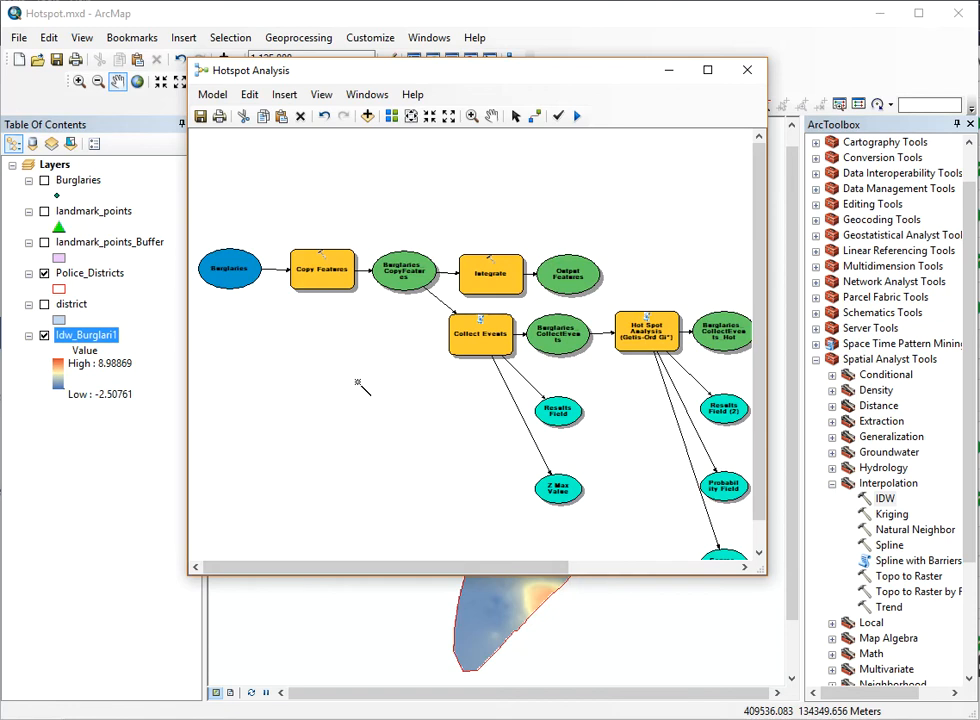